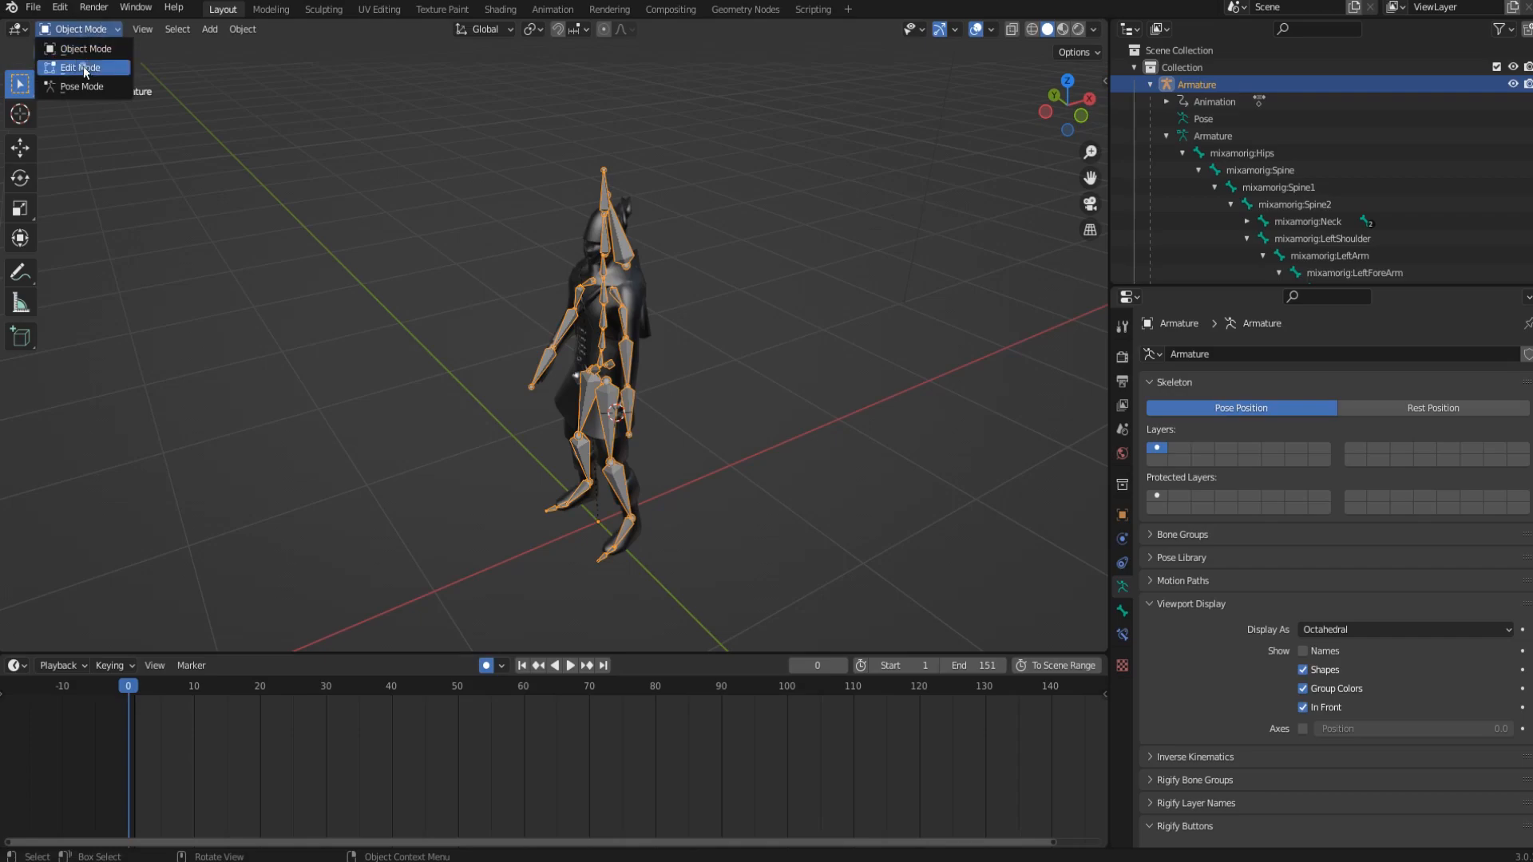
key(Tab)
click(719, 280)
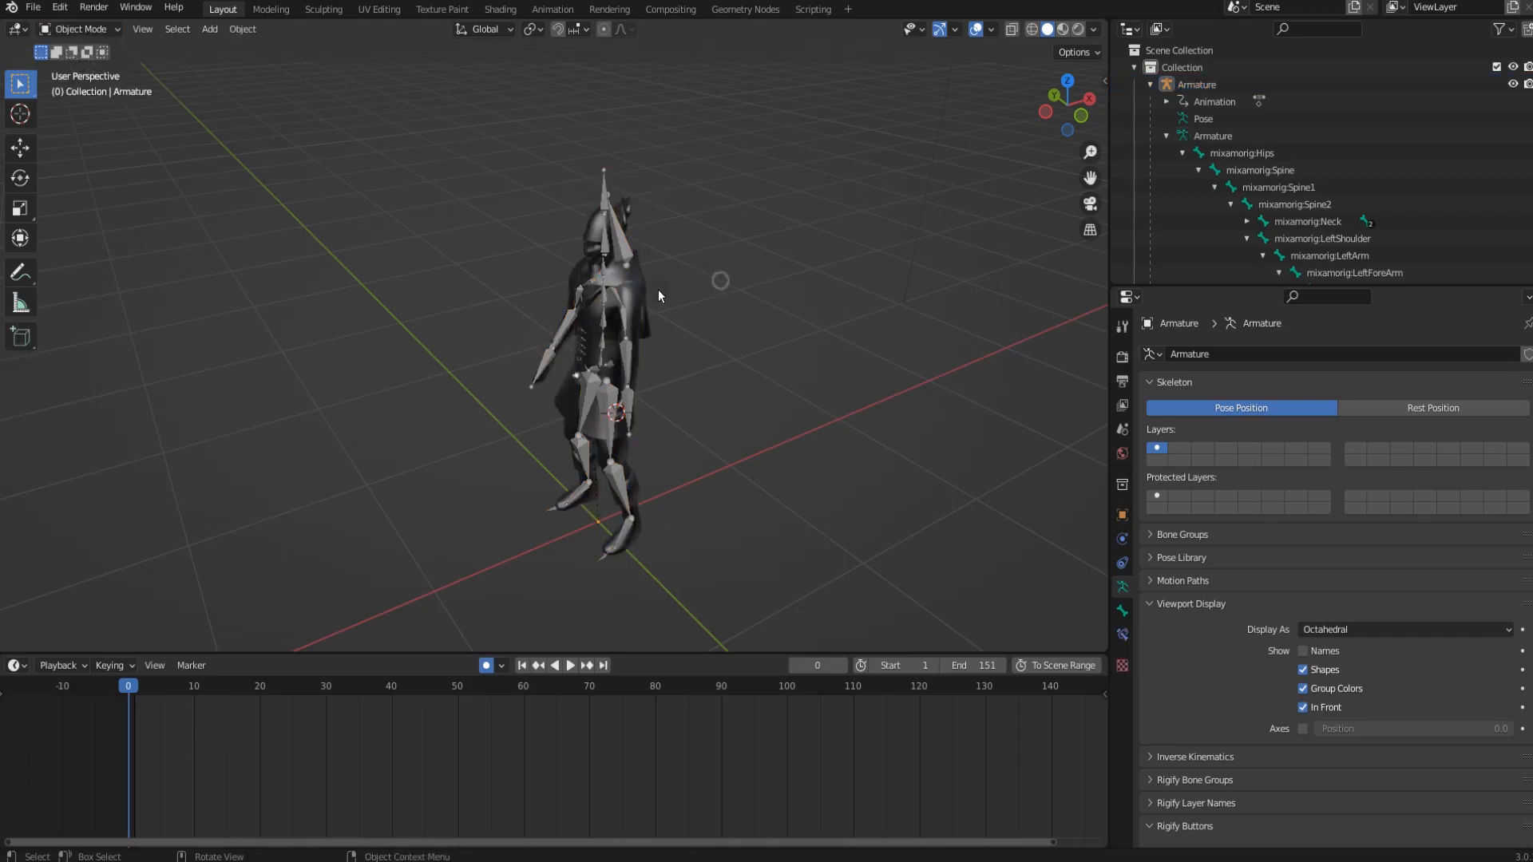
click(626, 296)
key(a)
click(701, 385)
Copy and paste the armature together with its character mesh, placing the duplicate beside the original.
click(638, 283)
shift+click(597, 188)
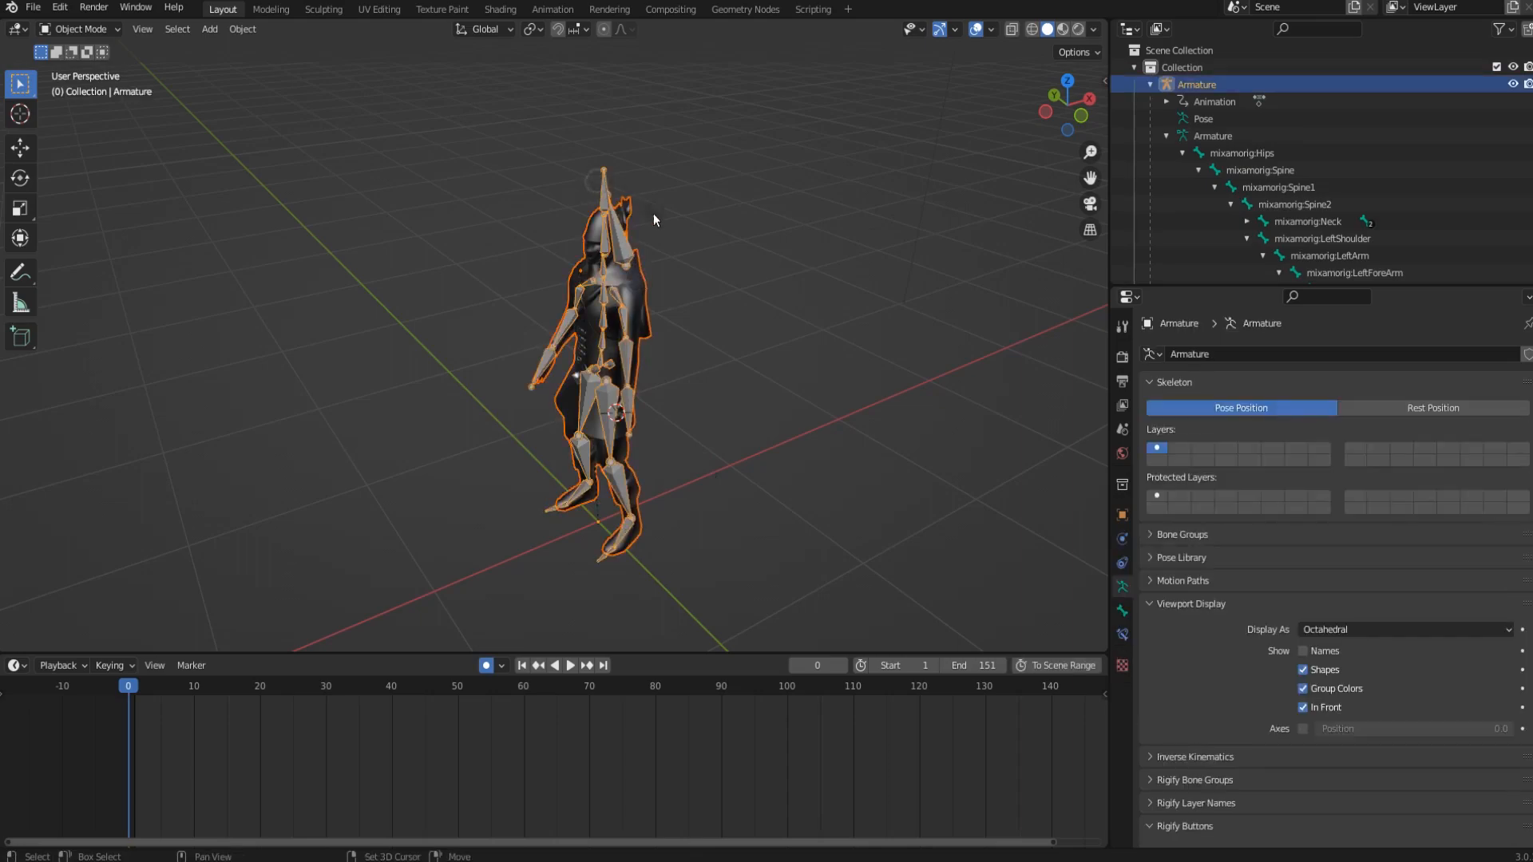
scroll(679, 335, down, 3)
key(ctrl+c)
key(ctrl+v)
key(g)
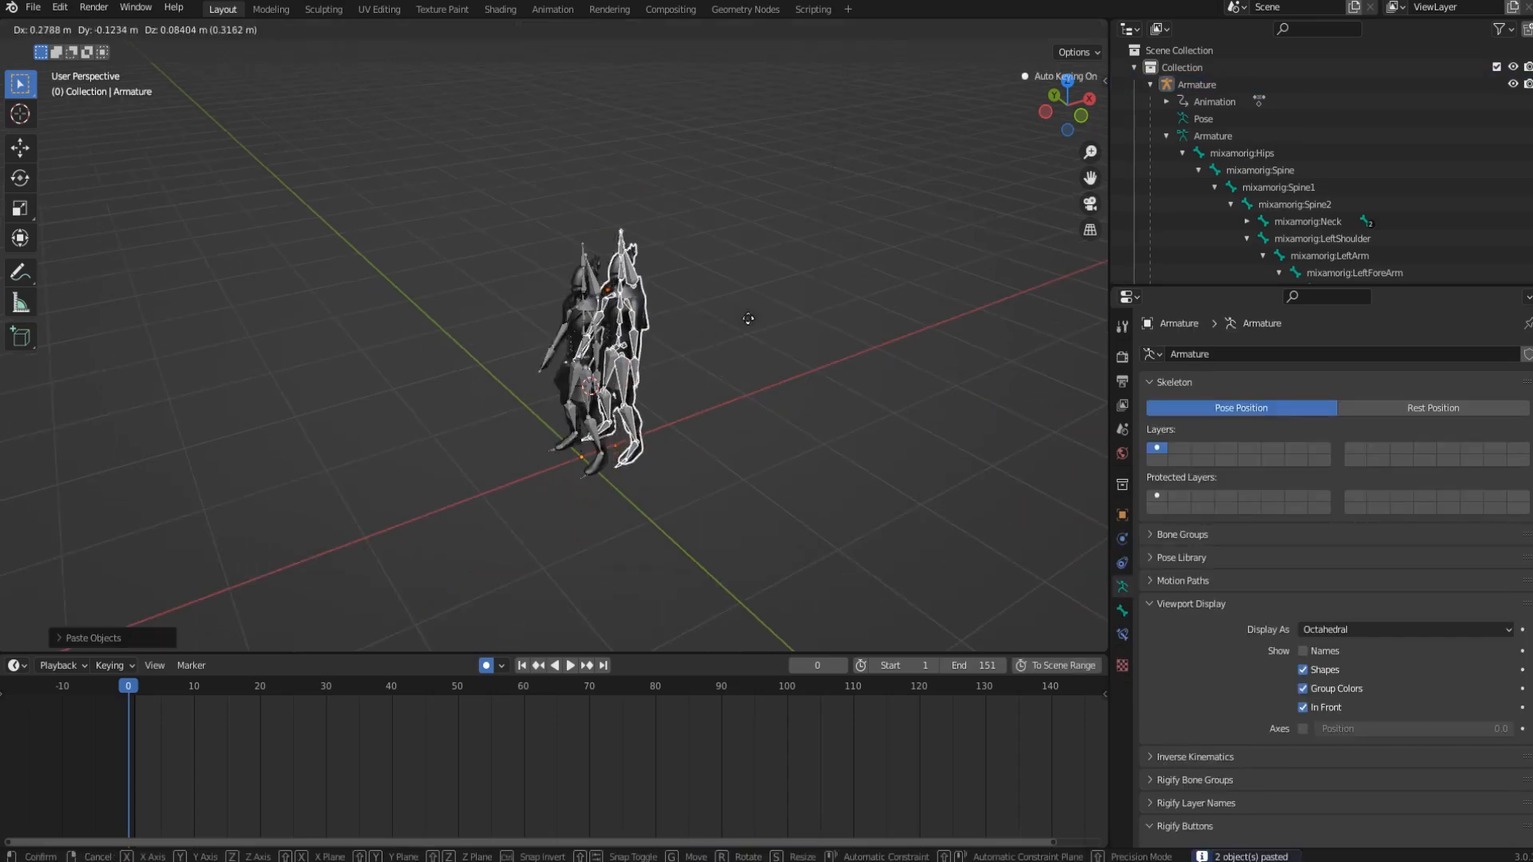
click(790, 318)
click(789, 318)
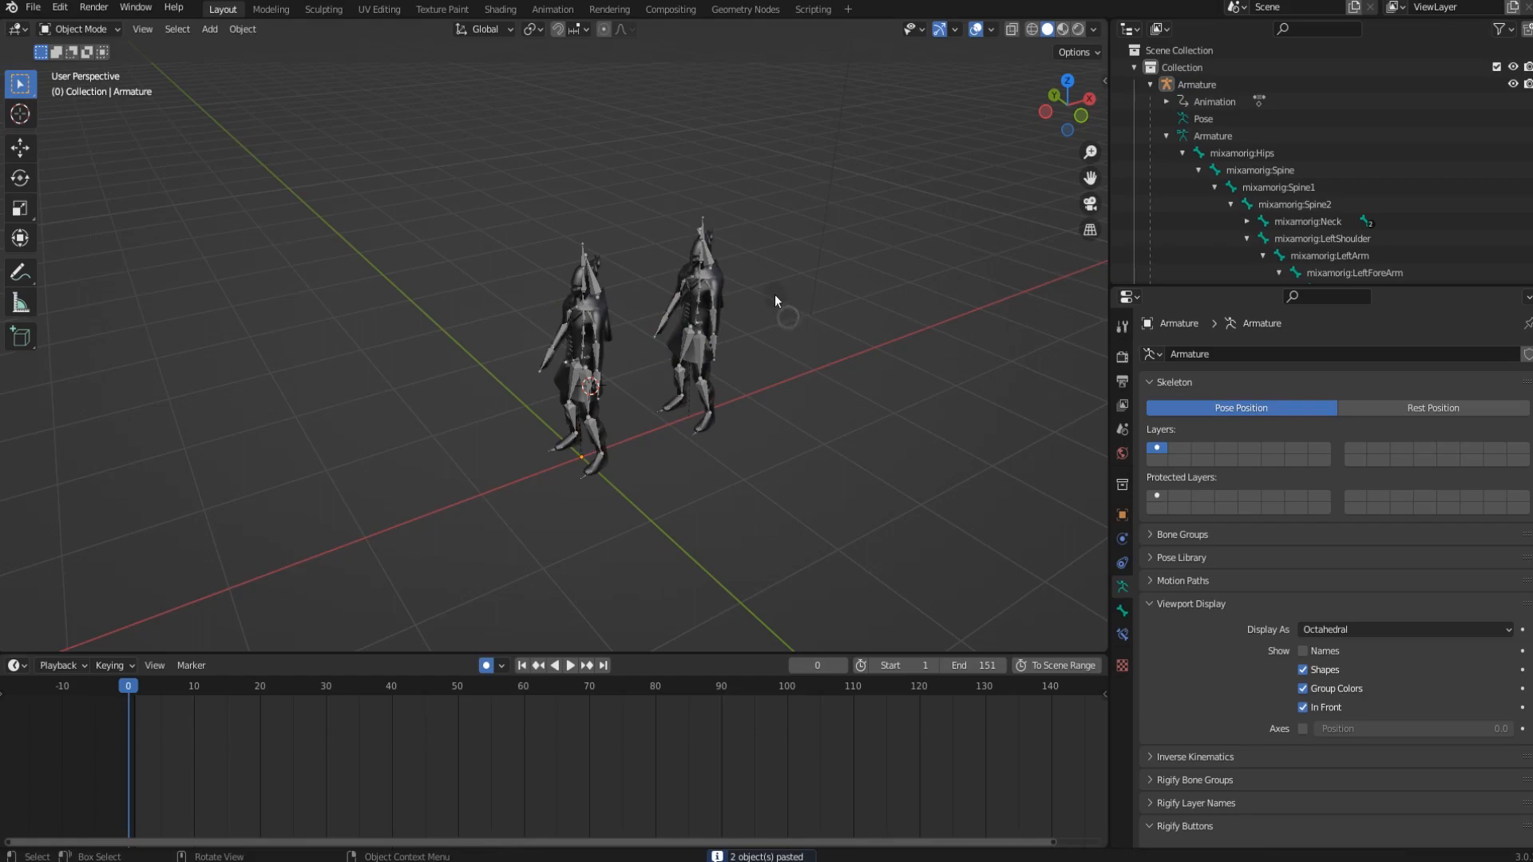
Select only the duplicated character's armature and enter Edit Mode on it.
shift+middle_drag(775, 296, 715, 350)
scroll(702, 319, up, 2)
click(673, 243)
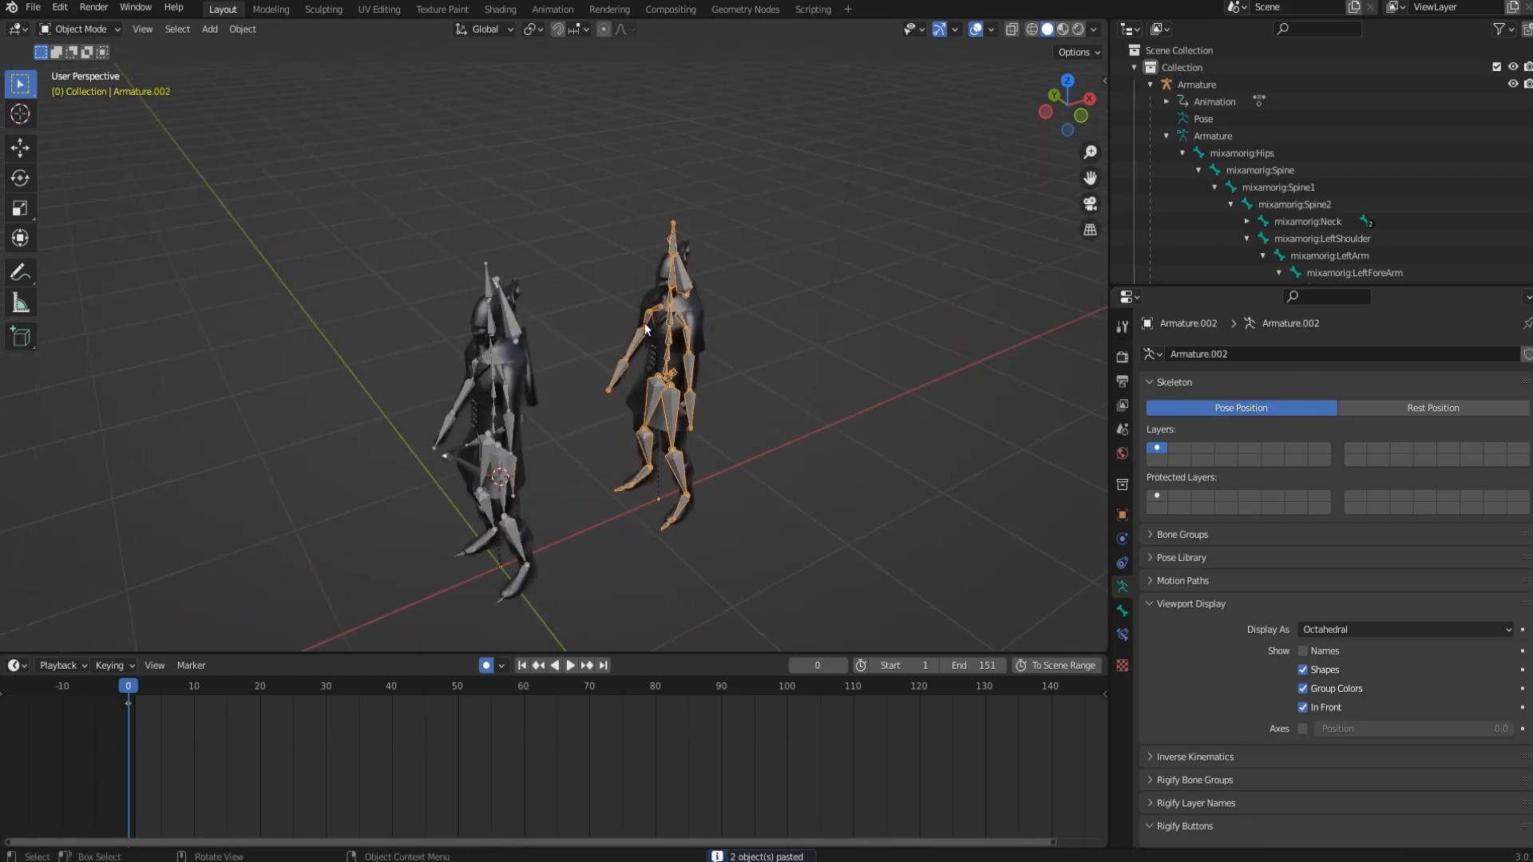
key(Tab)
Batch rename the selected bones of the duplicated armature using Set Name with the suffix _2, and return to Object Mode.
click(56, 8)
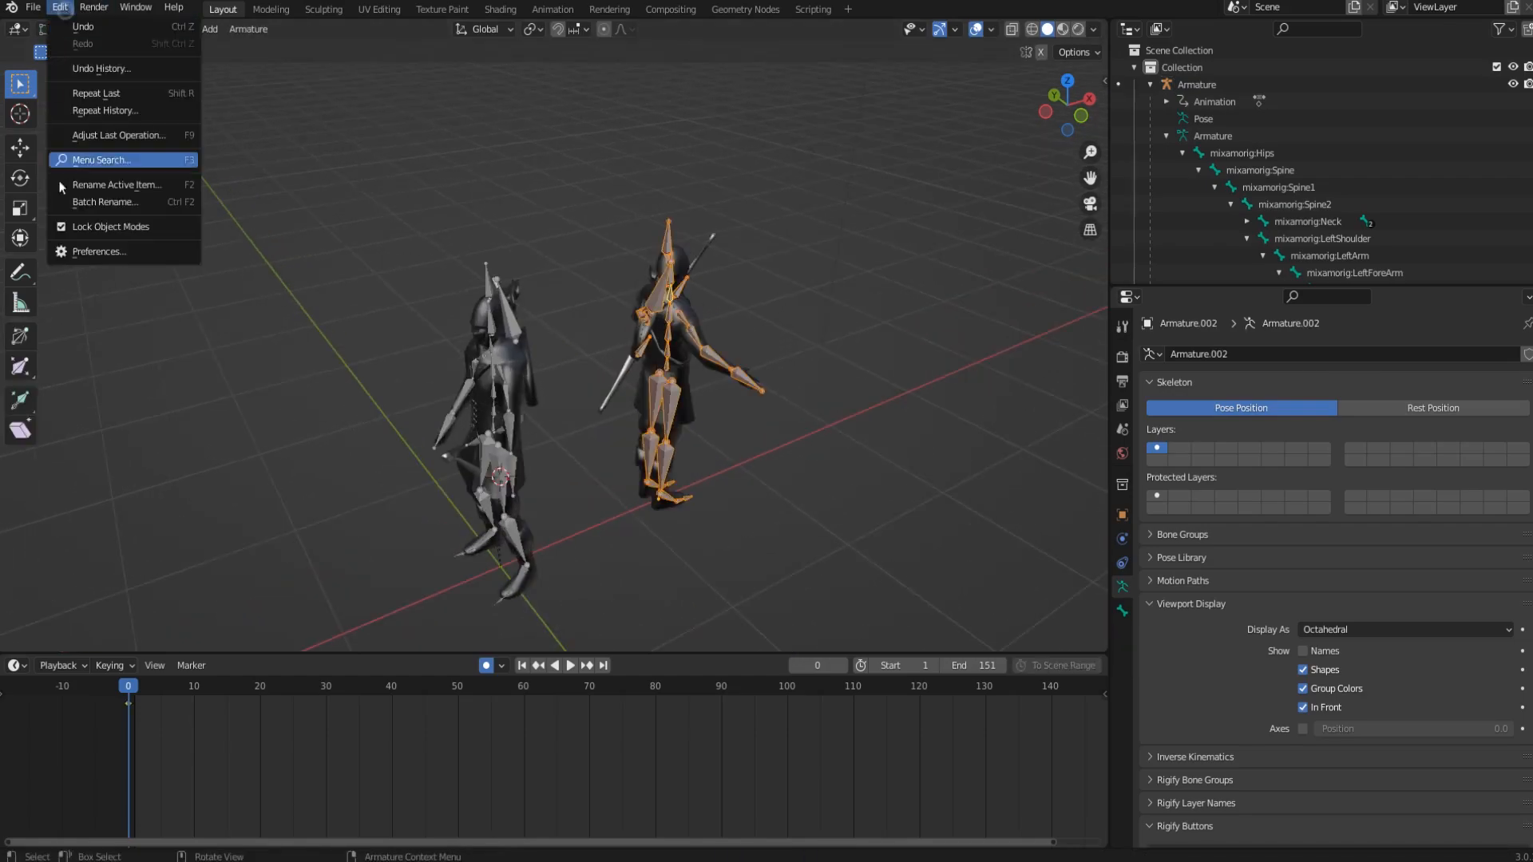
click(95, 202)
click(212, 231)
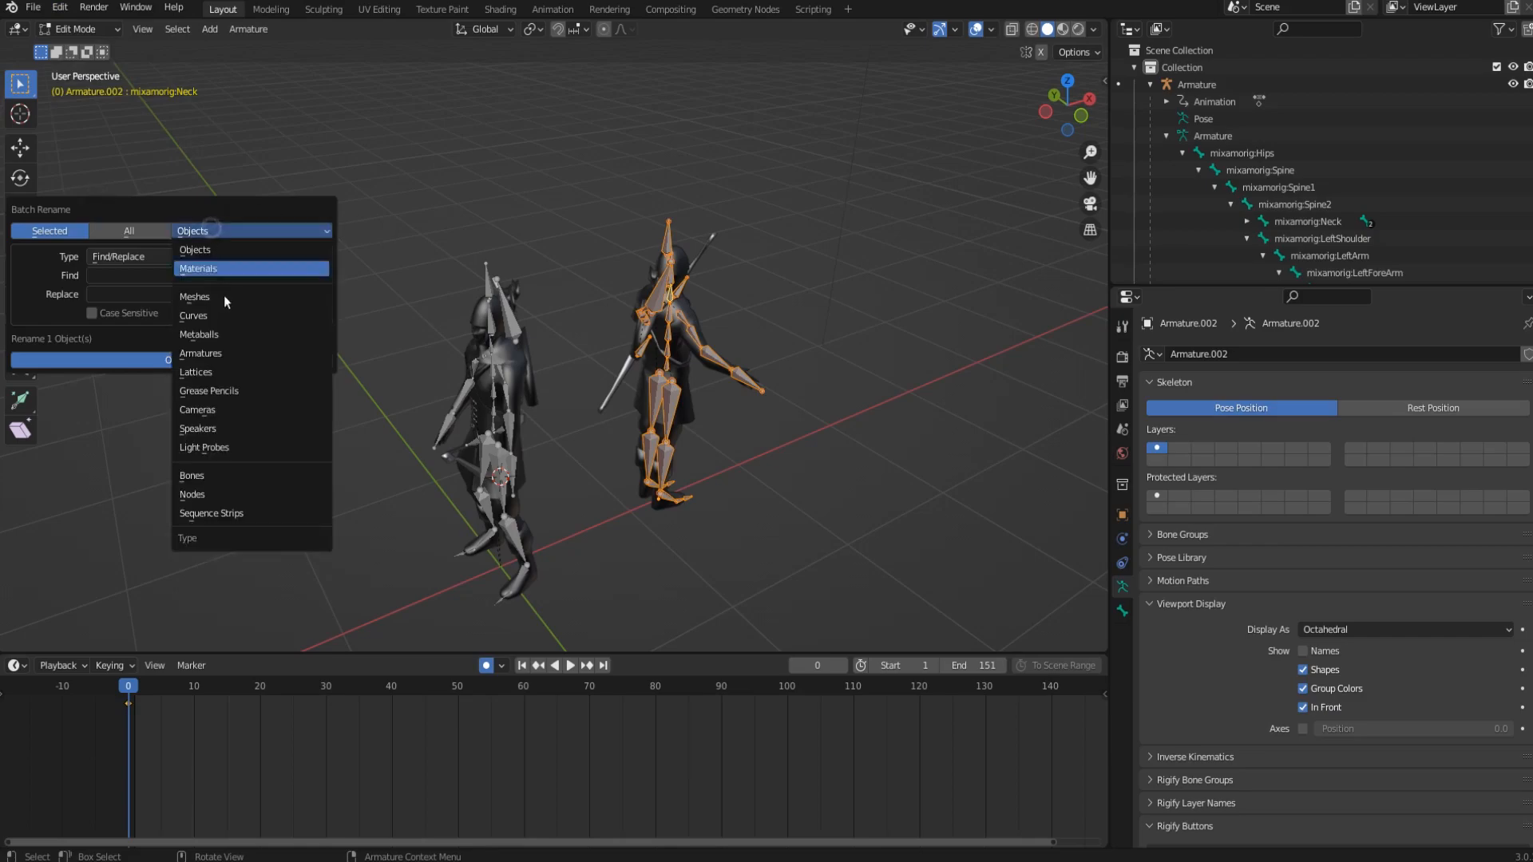
click(208, 476)
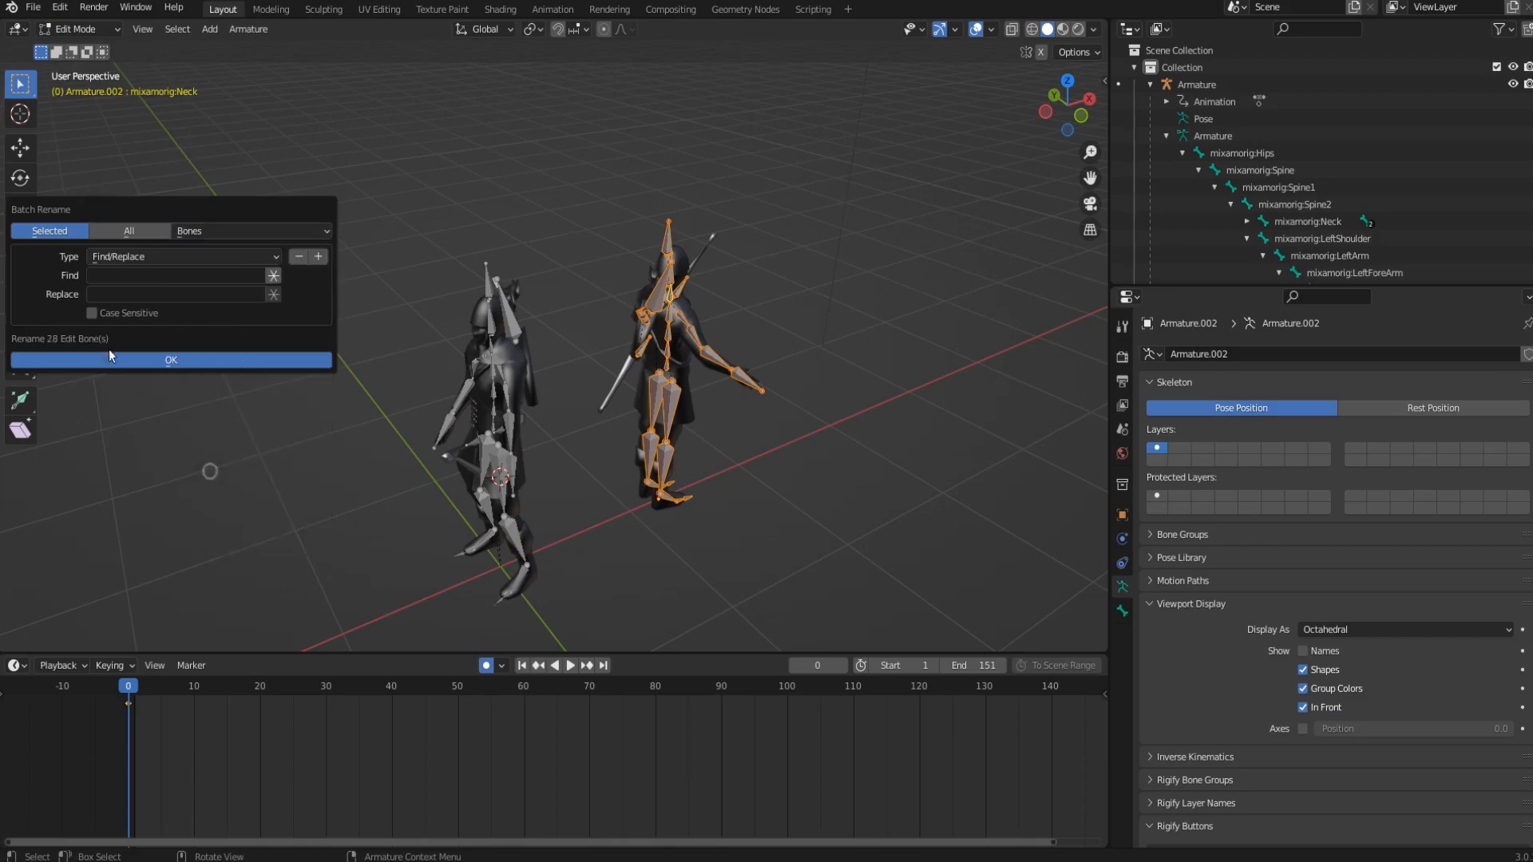
click(160, 256)
click(126, 294)
click(125, 293)
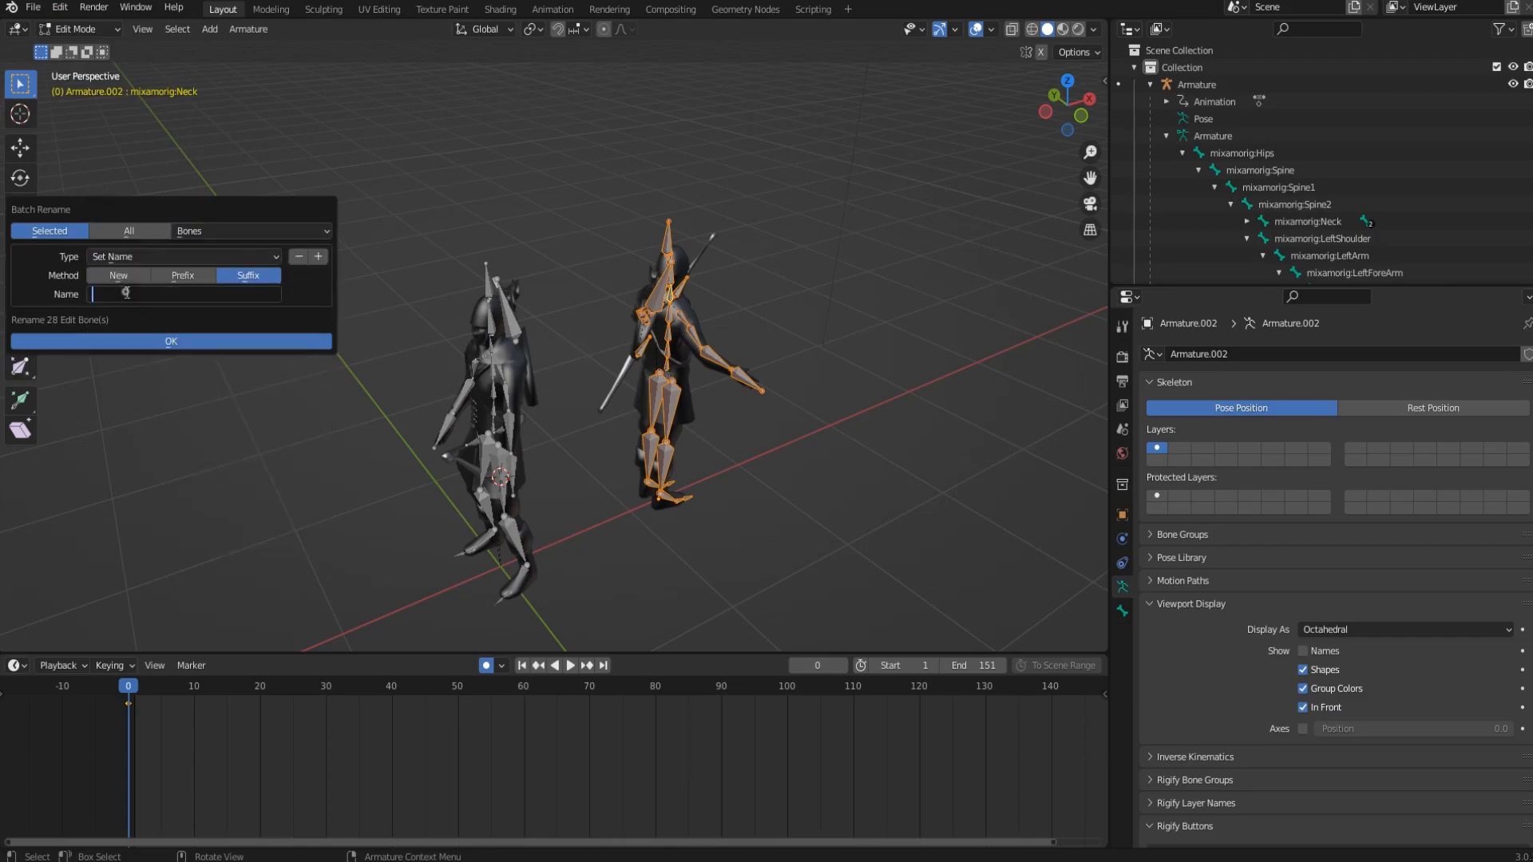
text(_2)
click(184, 340)
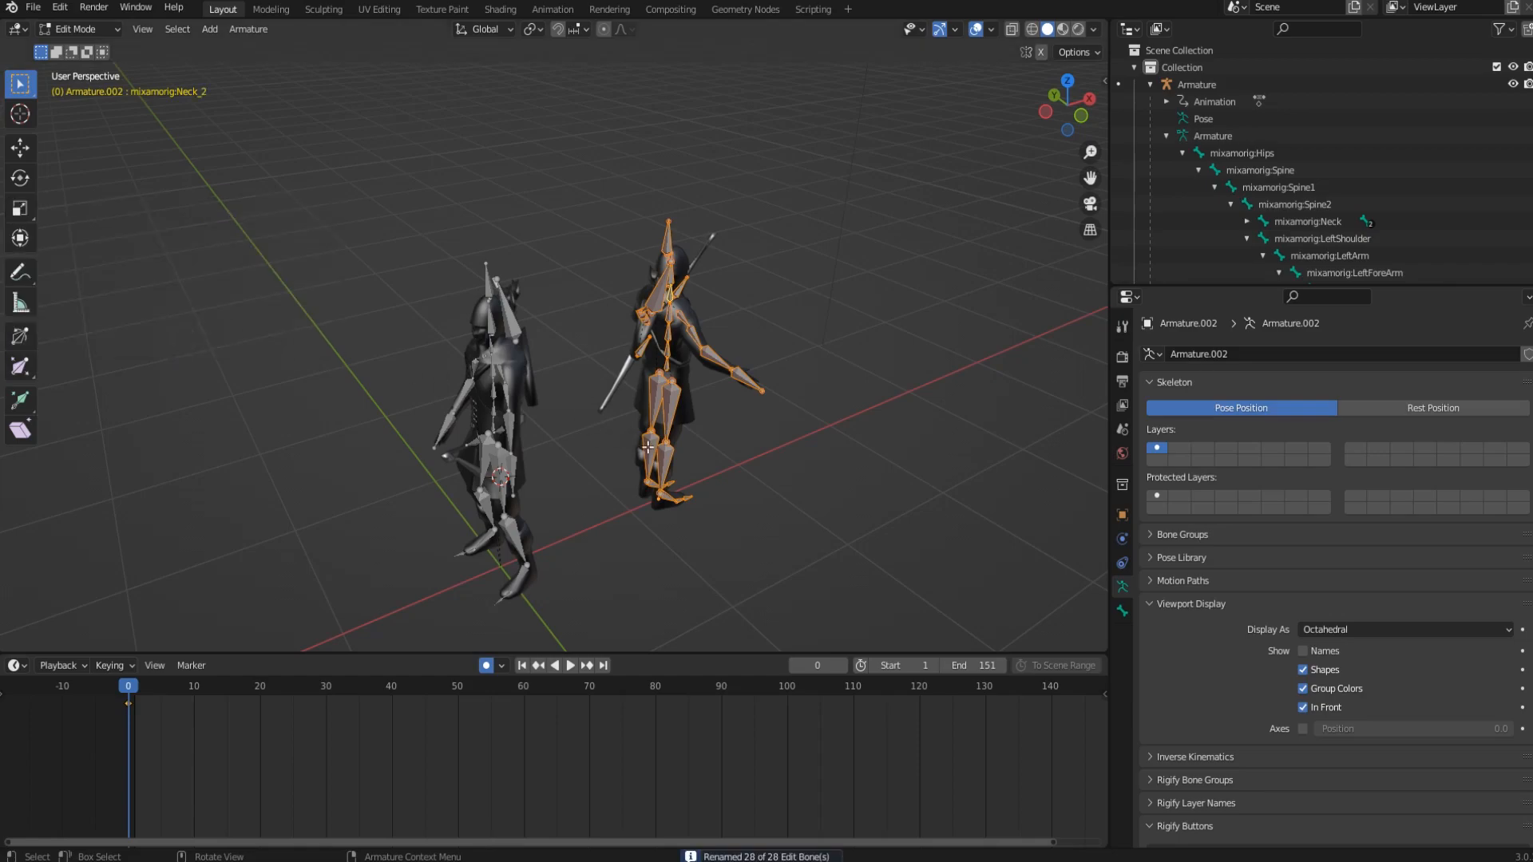
key(Tab)
Play the animation on both characters, return to frame 0 and deselect everything.
shift+middle_drag(702, 441, 470, 558)
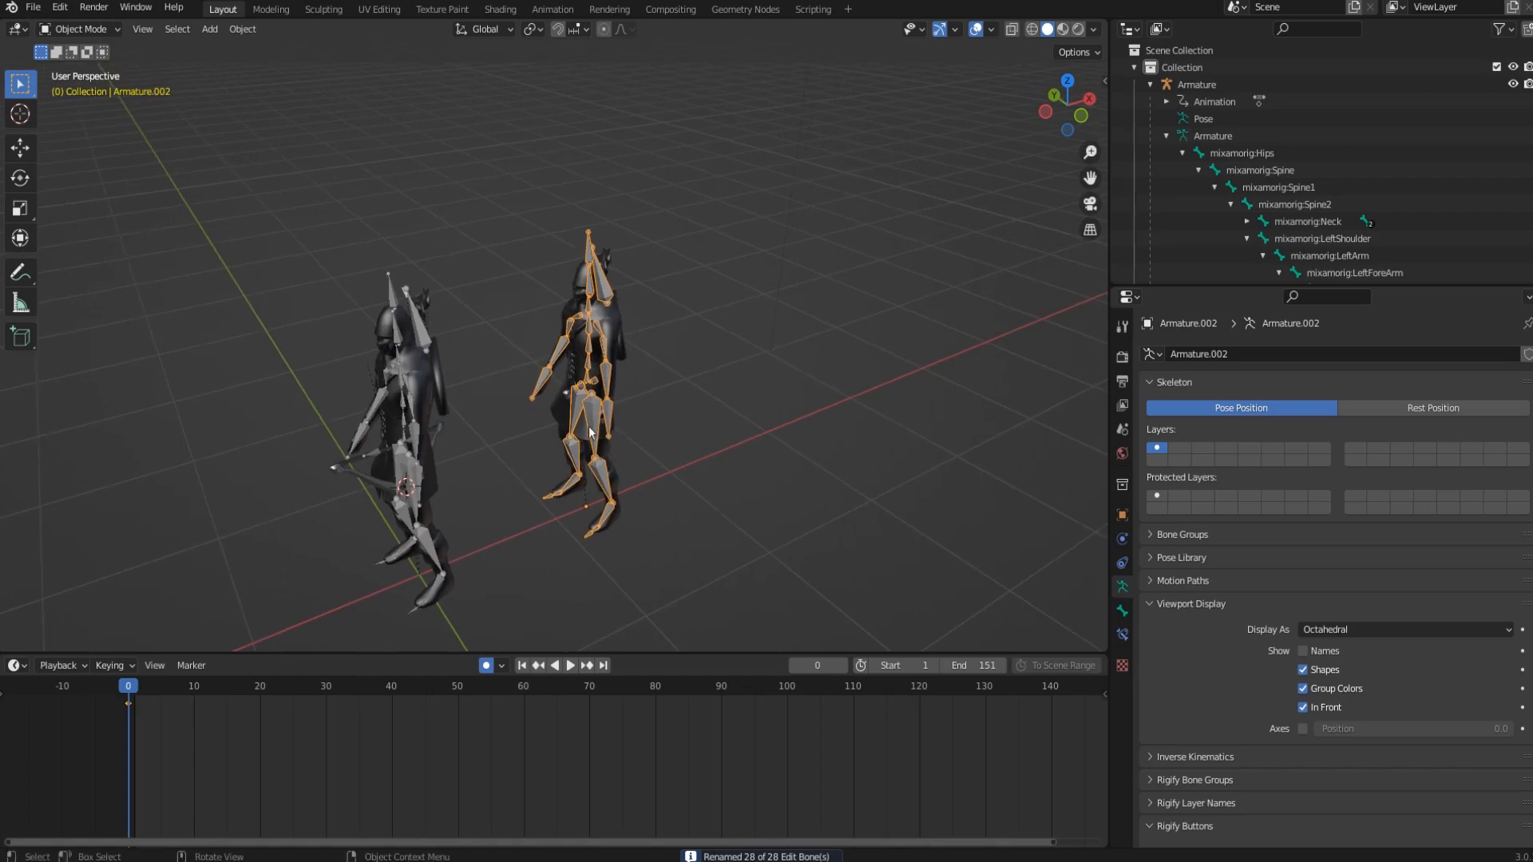
key(space)
key(space)
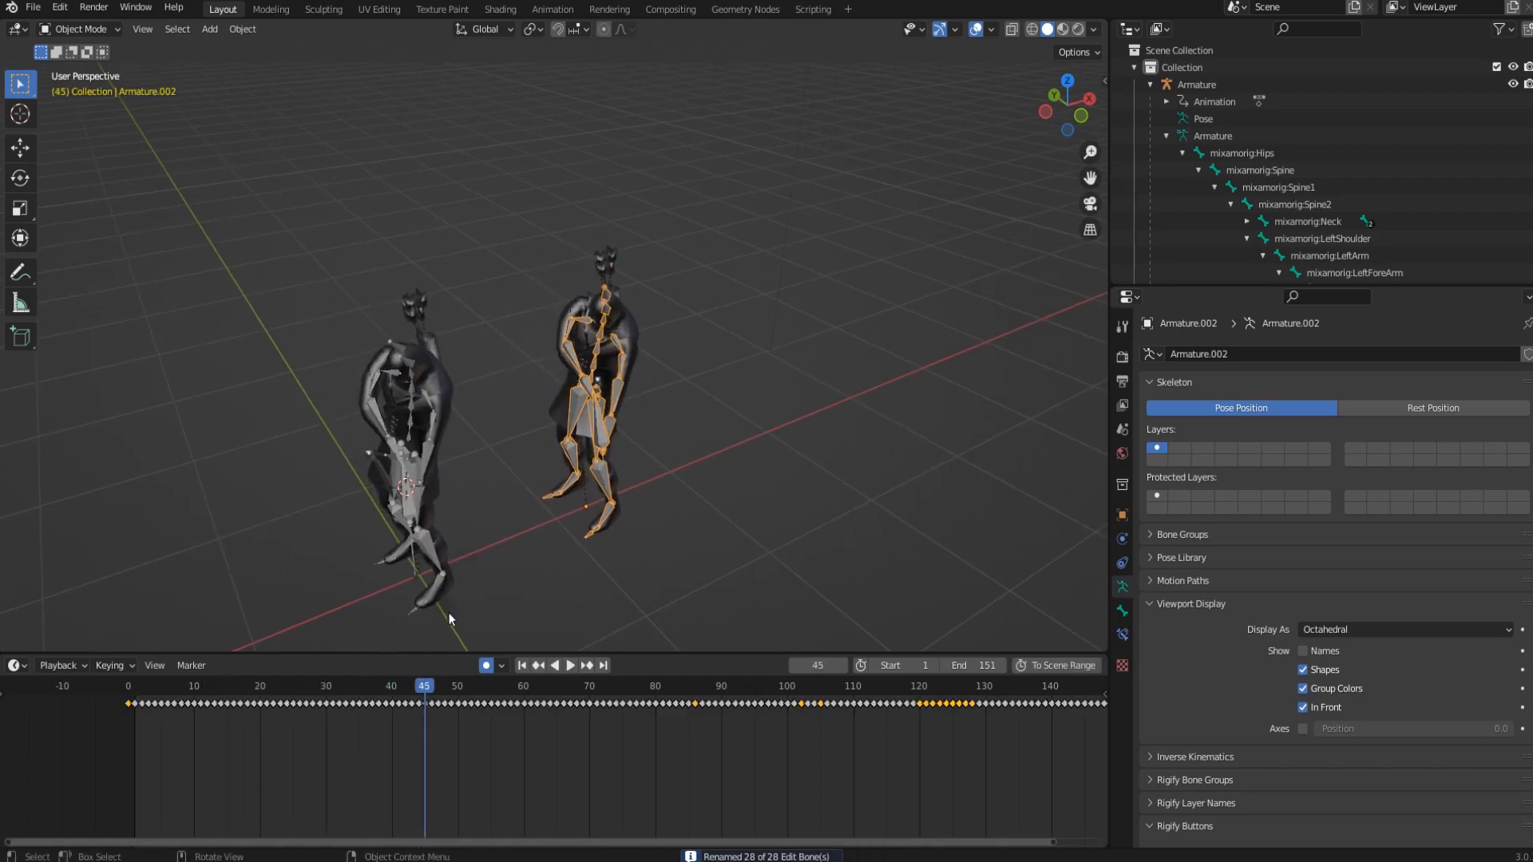
drag(453, 685, 129, 703)
click(534, 567)
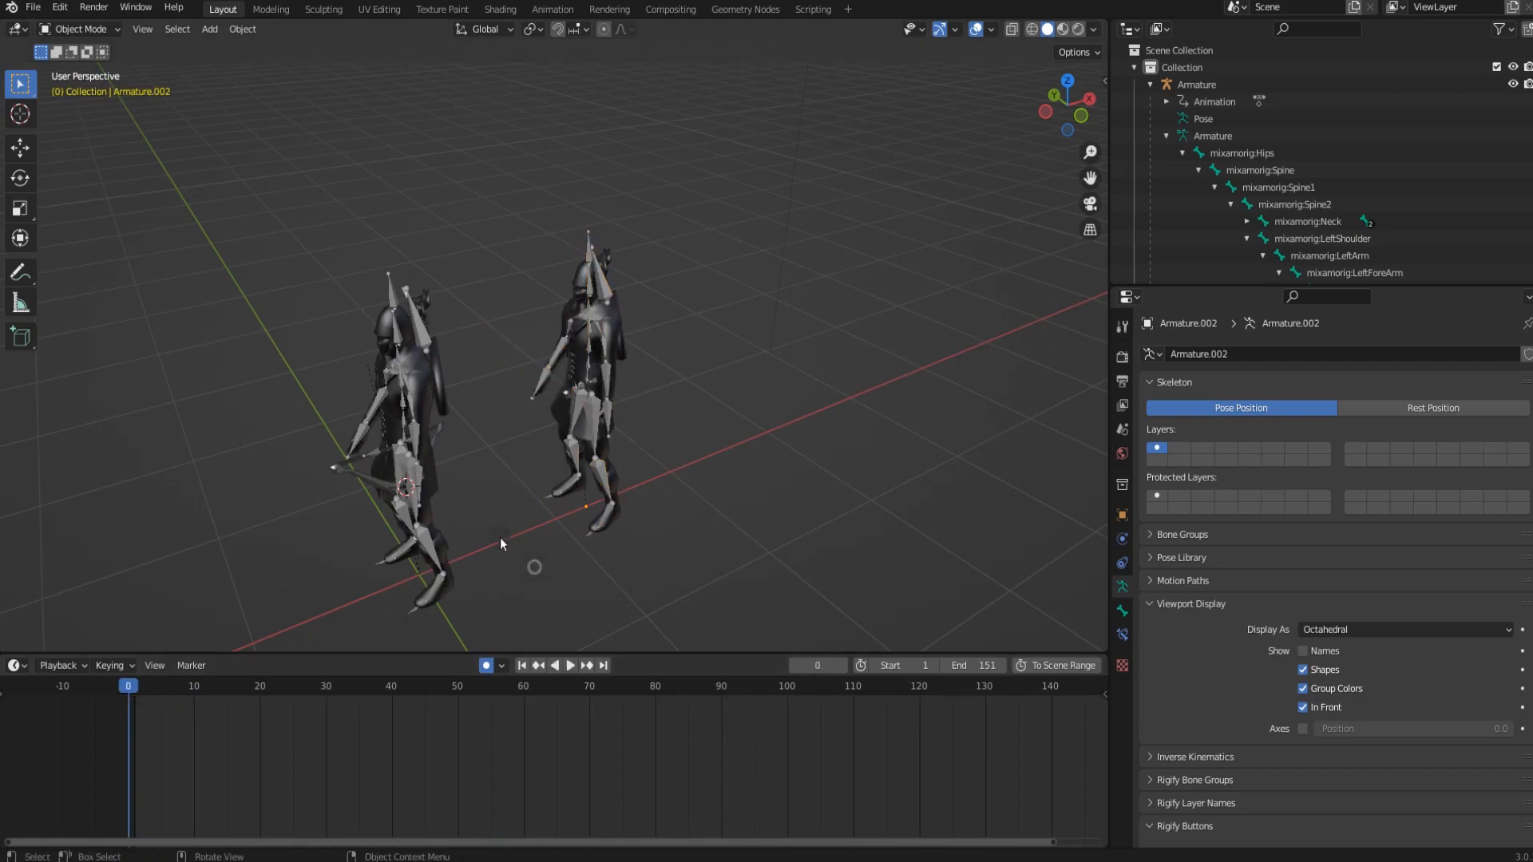
Check playback and keyframes for the duplicated armature and for the original one, returning to frame 0.
click(578, 380)
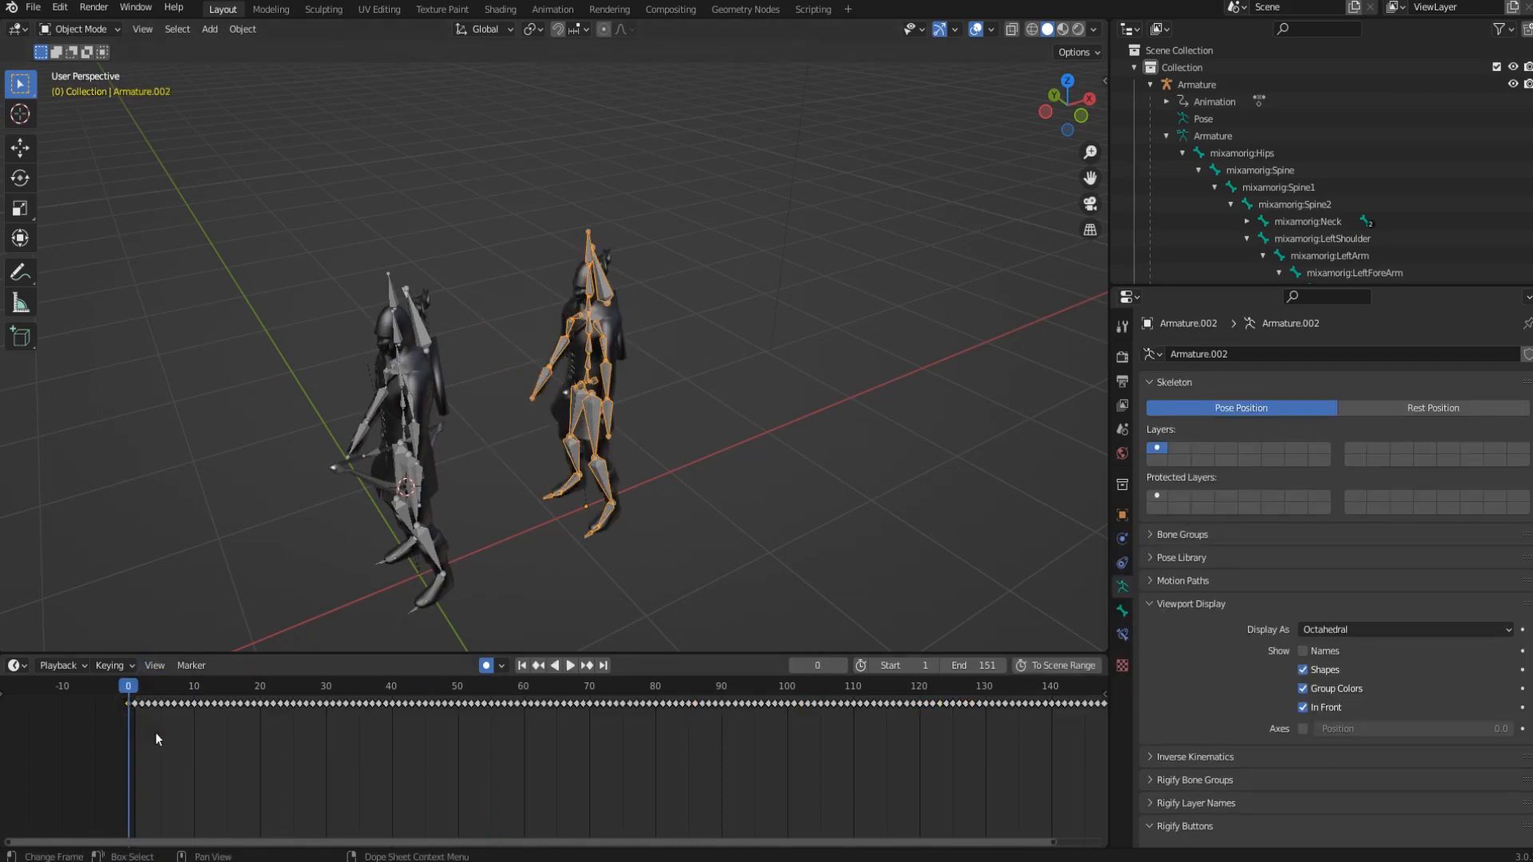
key(space)
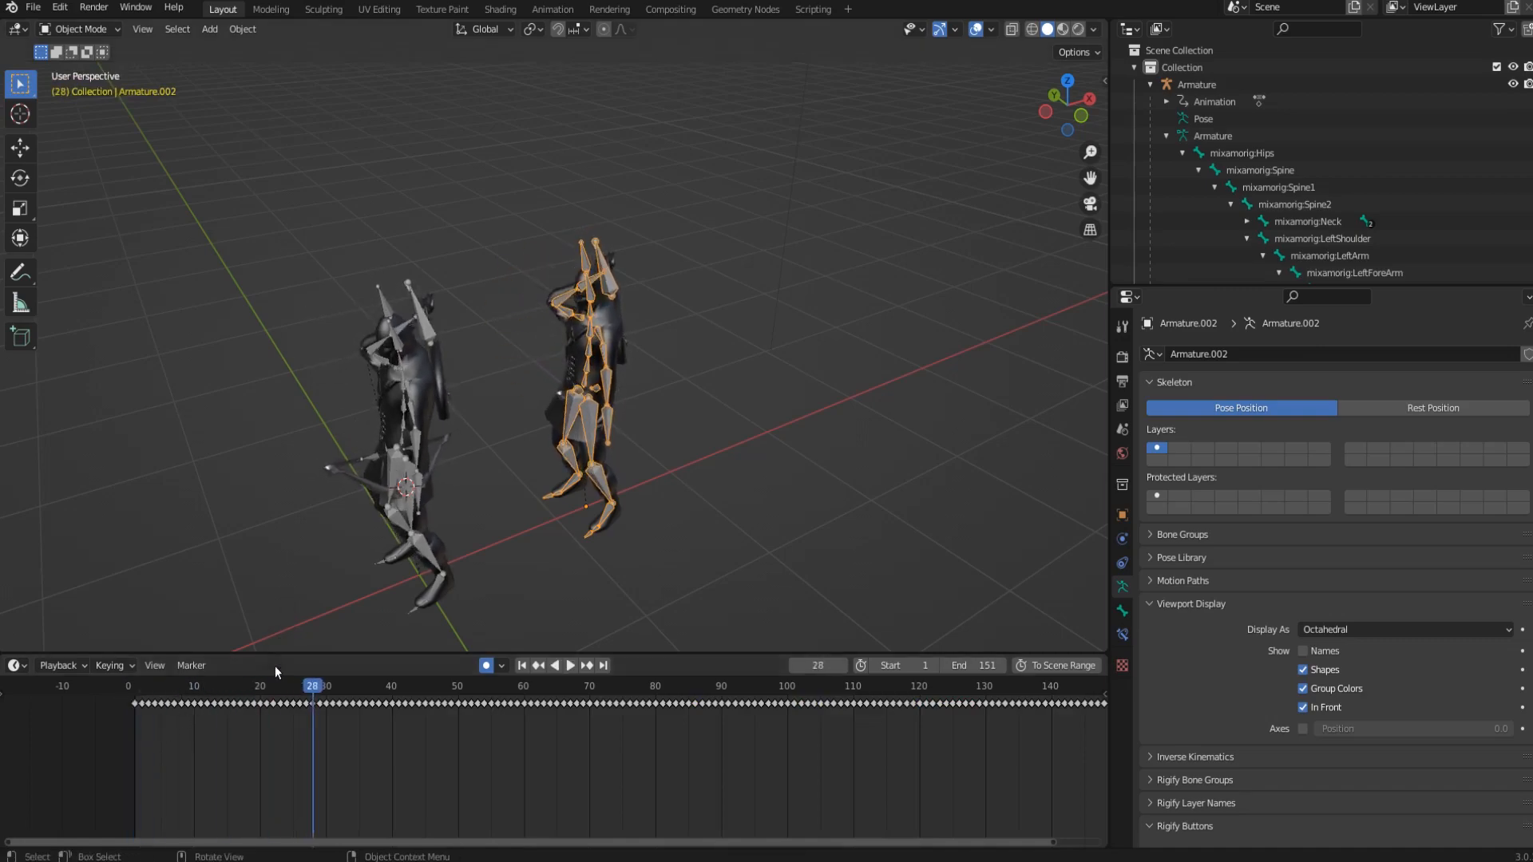
drag(310, 697, 132, 703)
key(space)
click(530, 539)
middle_drag(473, 563, 414, 441)
click(394, 352)
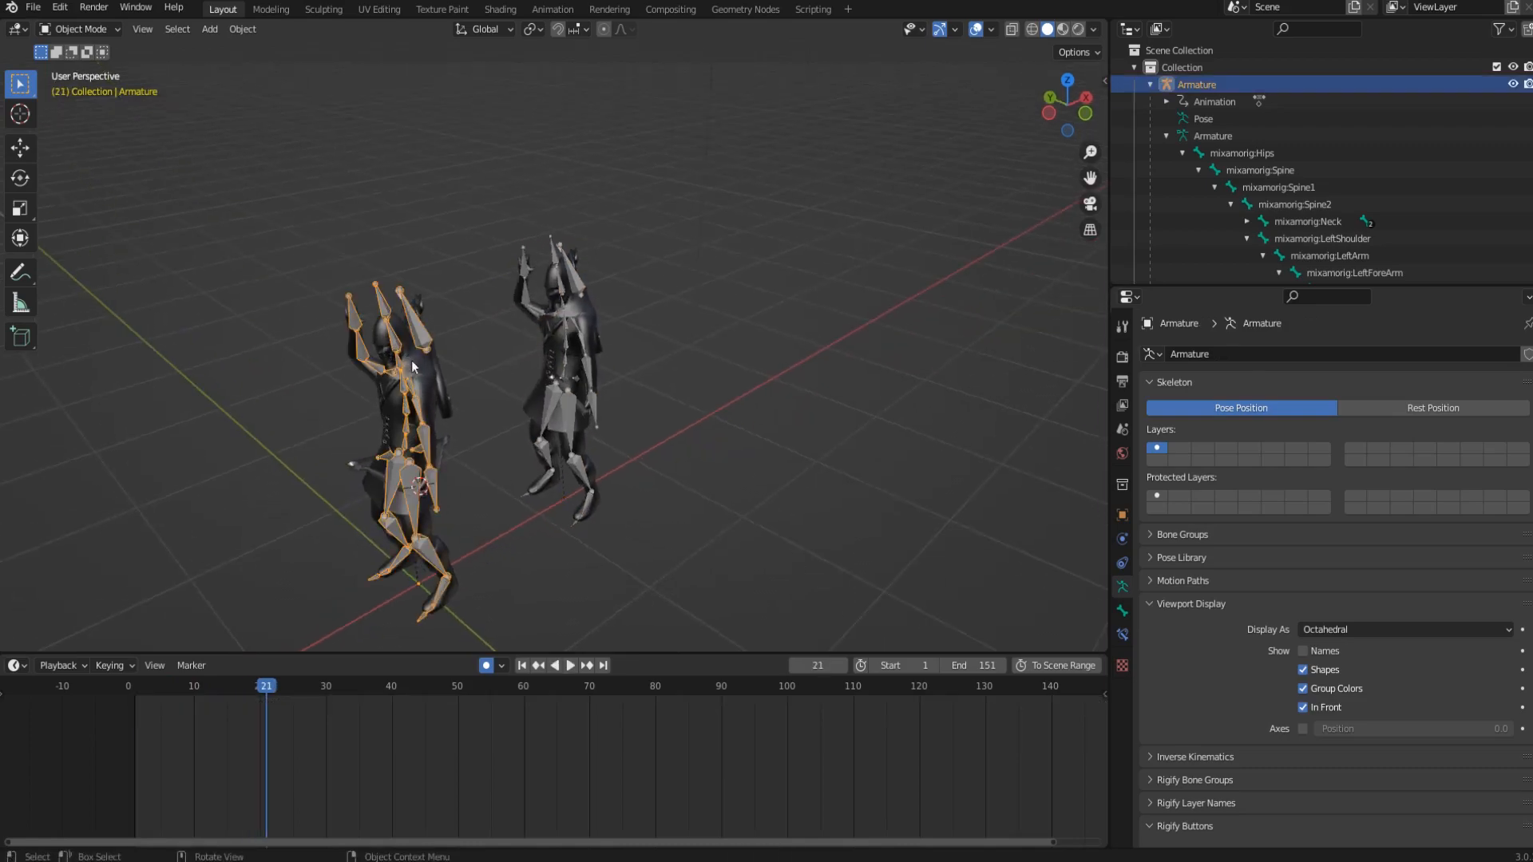
drag(263, 692, 128, 696)
Compare the vertex group names of the duplicated character's mesh with those of the original mesh.
click(564, 235)
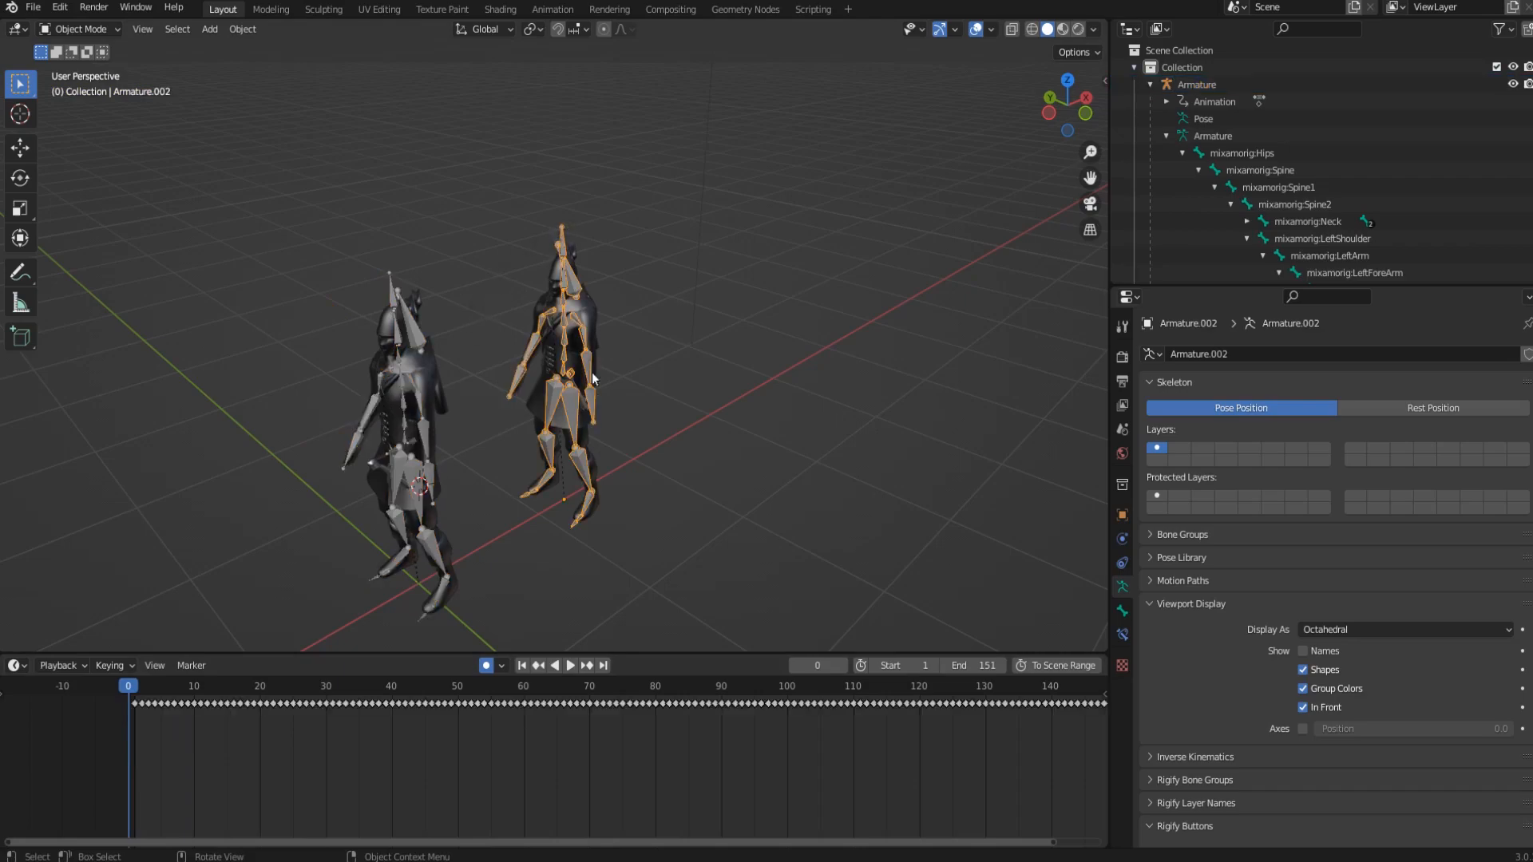
middle_drag(544, 497, 593, 337)
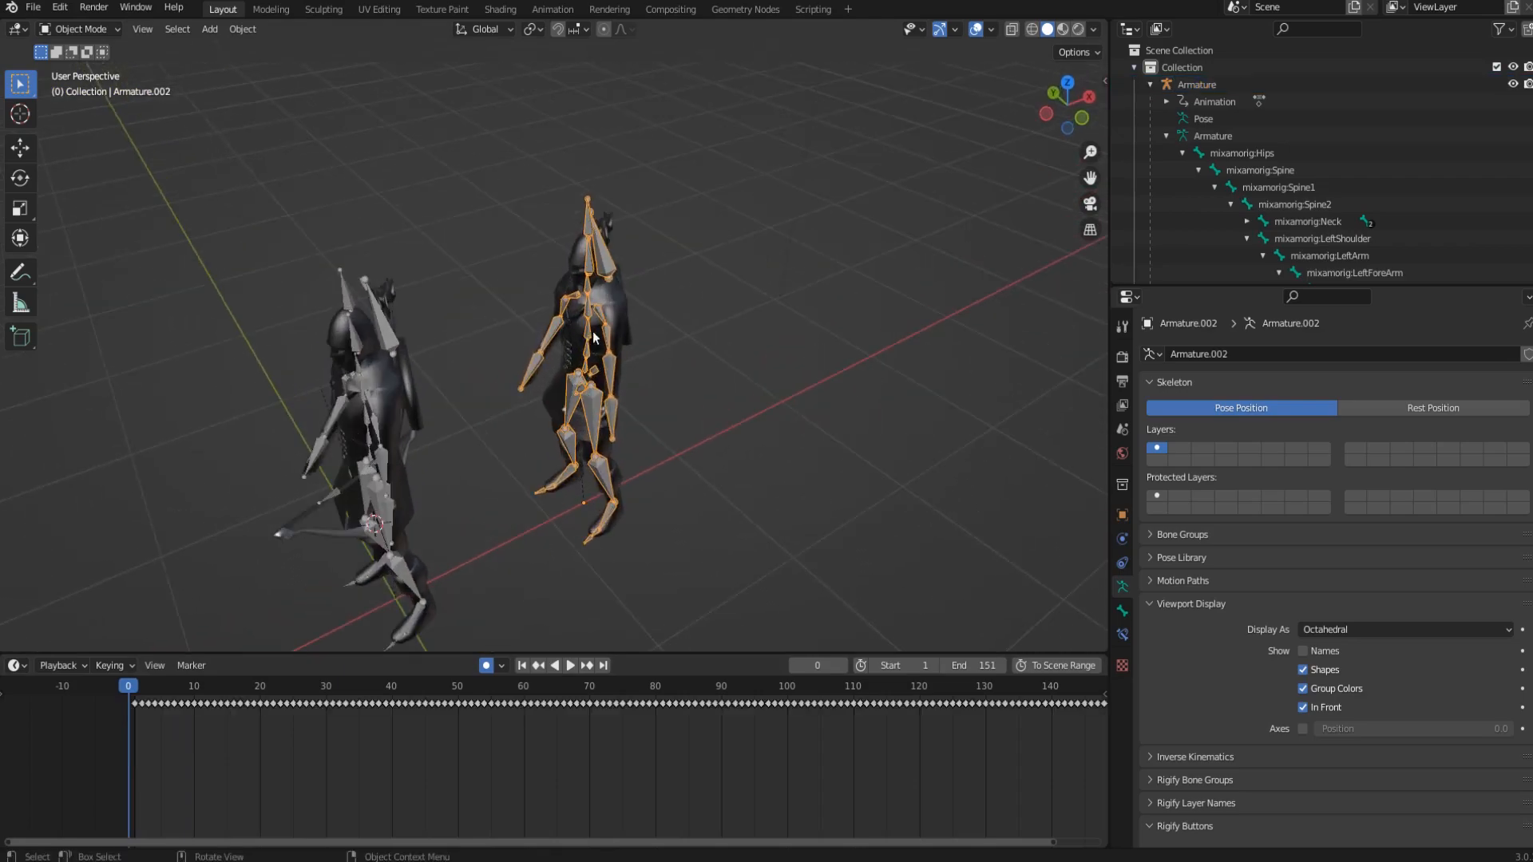
shift+click(624, 317)
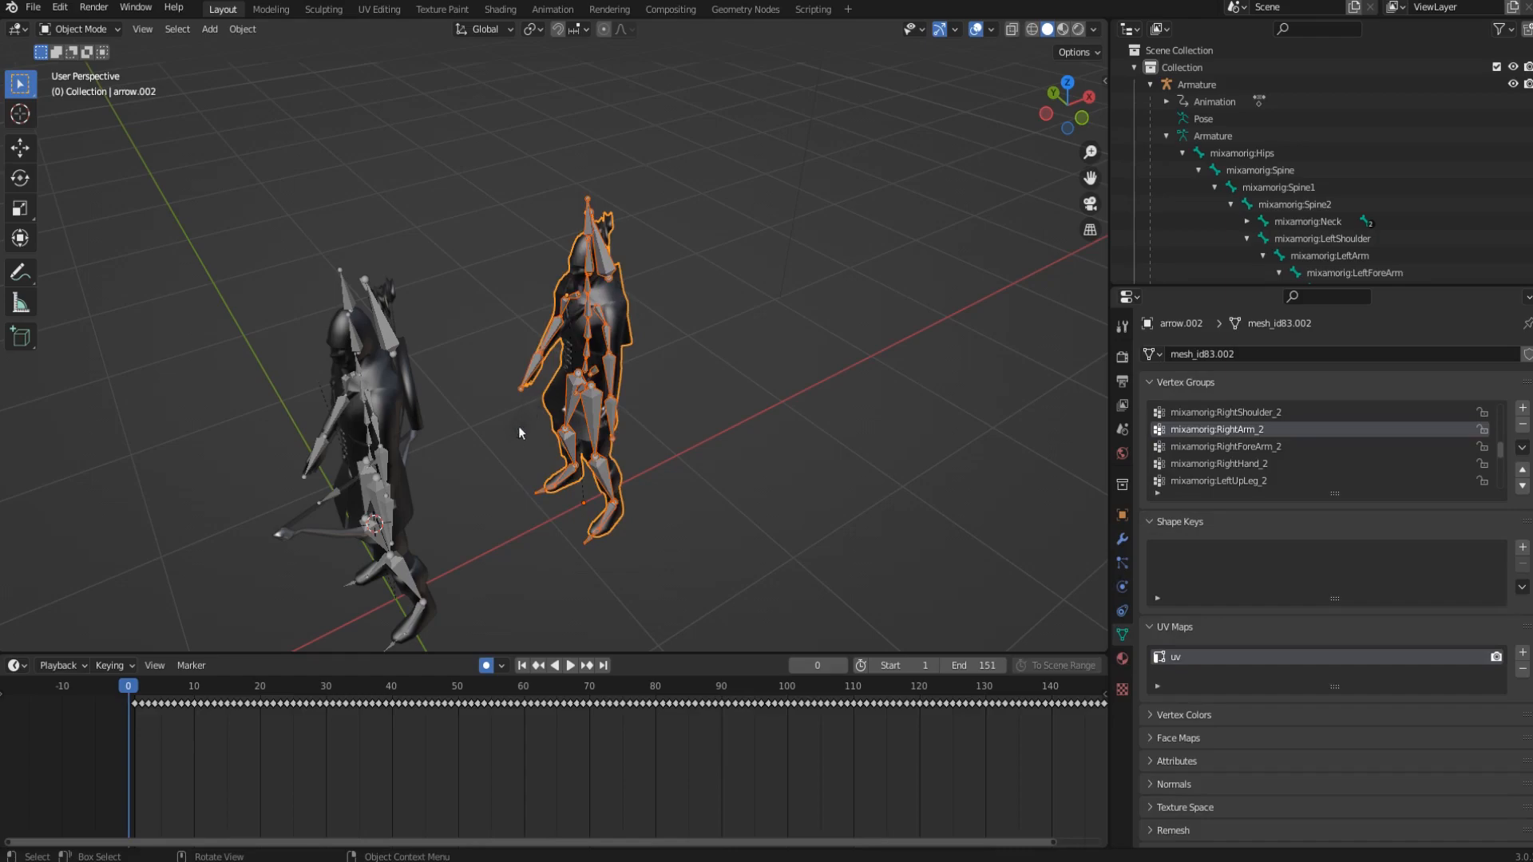
mouse_move(520, 427)
middle_down()
mouse_move(503, 442)
mouse_move(512, 427)
middle_up()
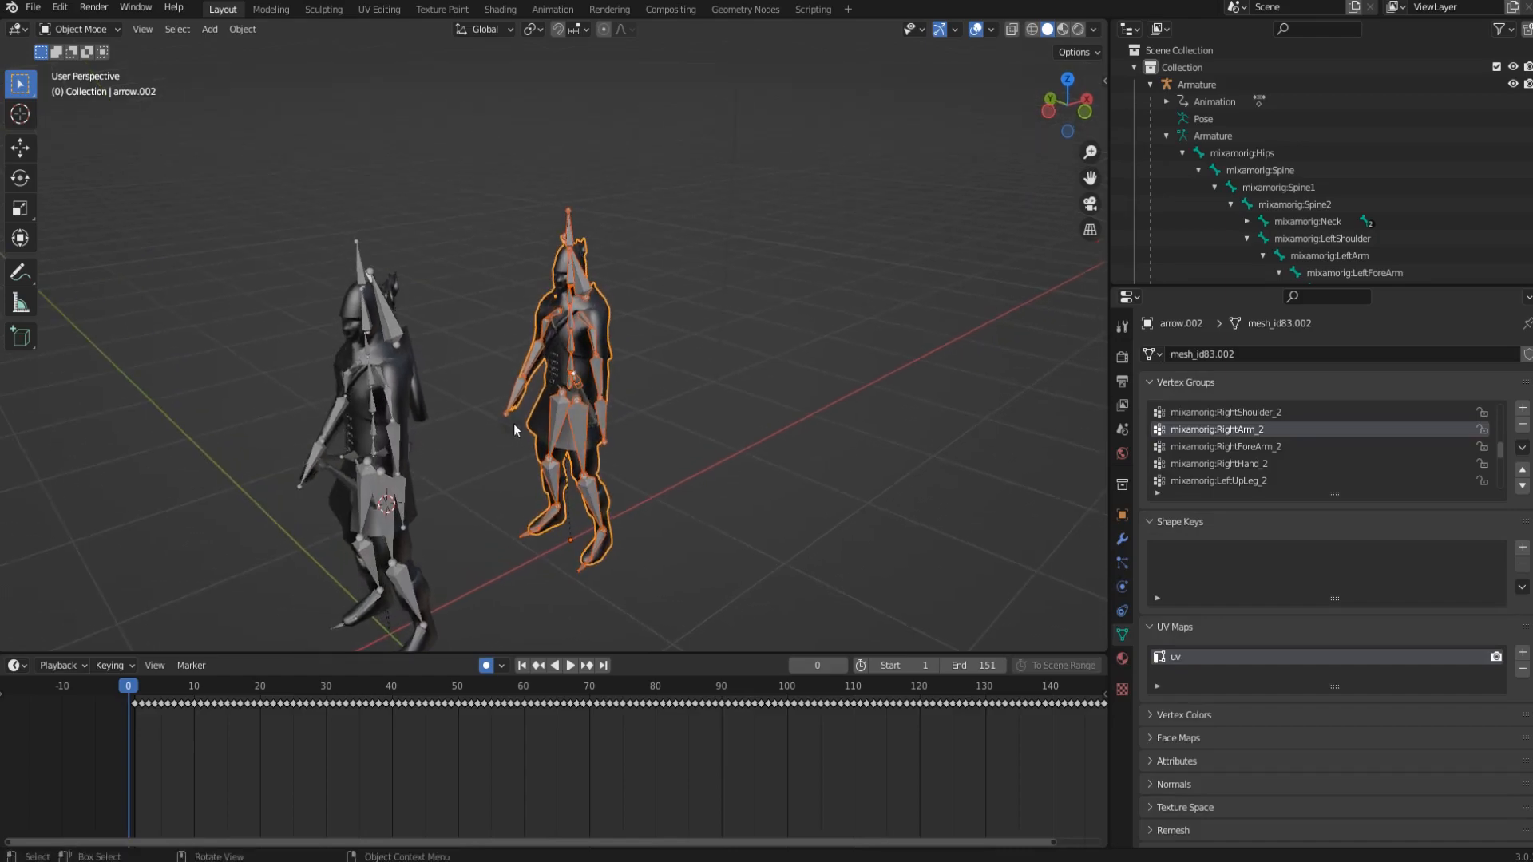
click(415, 375)
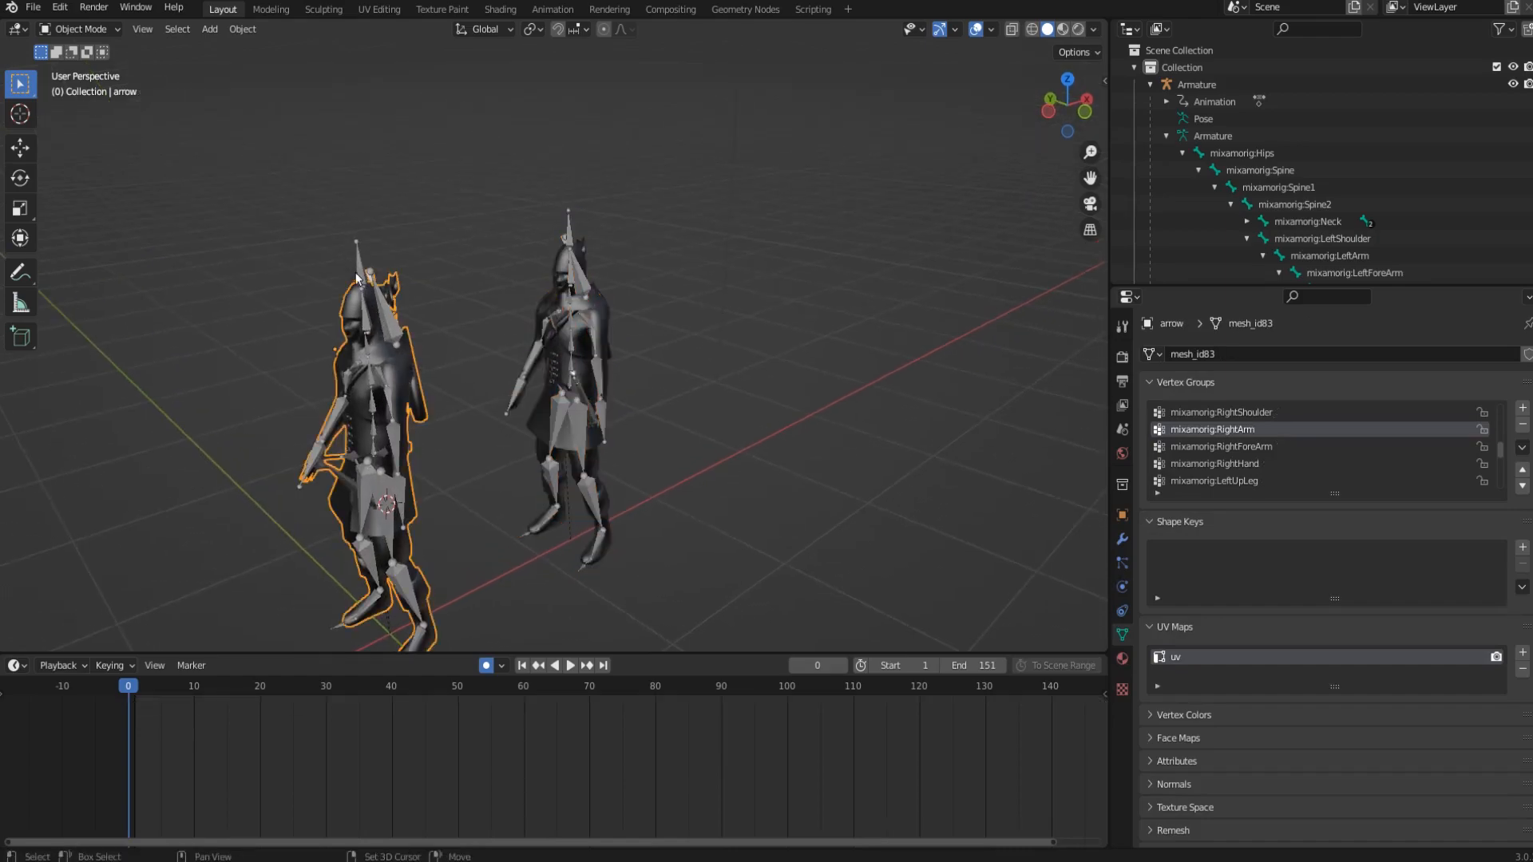
click(608, 337)
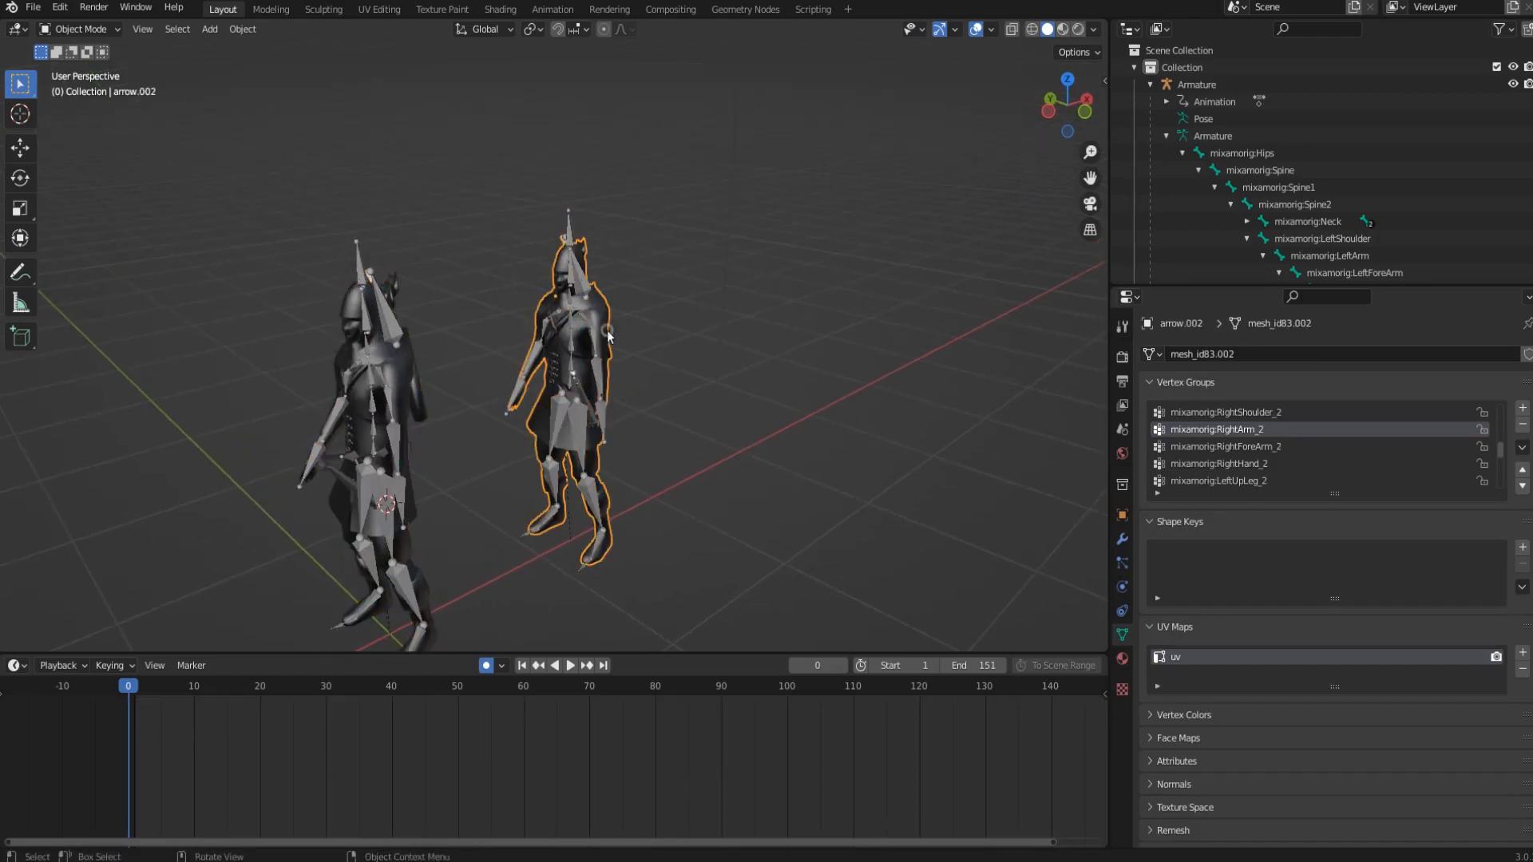
In the Animation workspace, select all bones of the duplicated armature in Pose Mode and play its action.
click(569, 232)
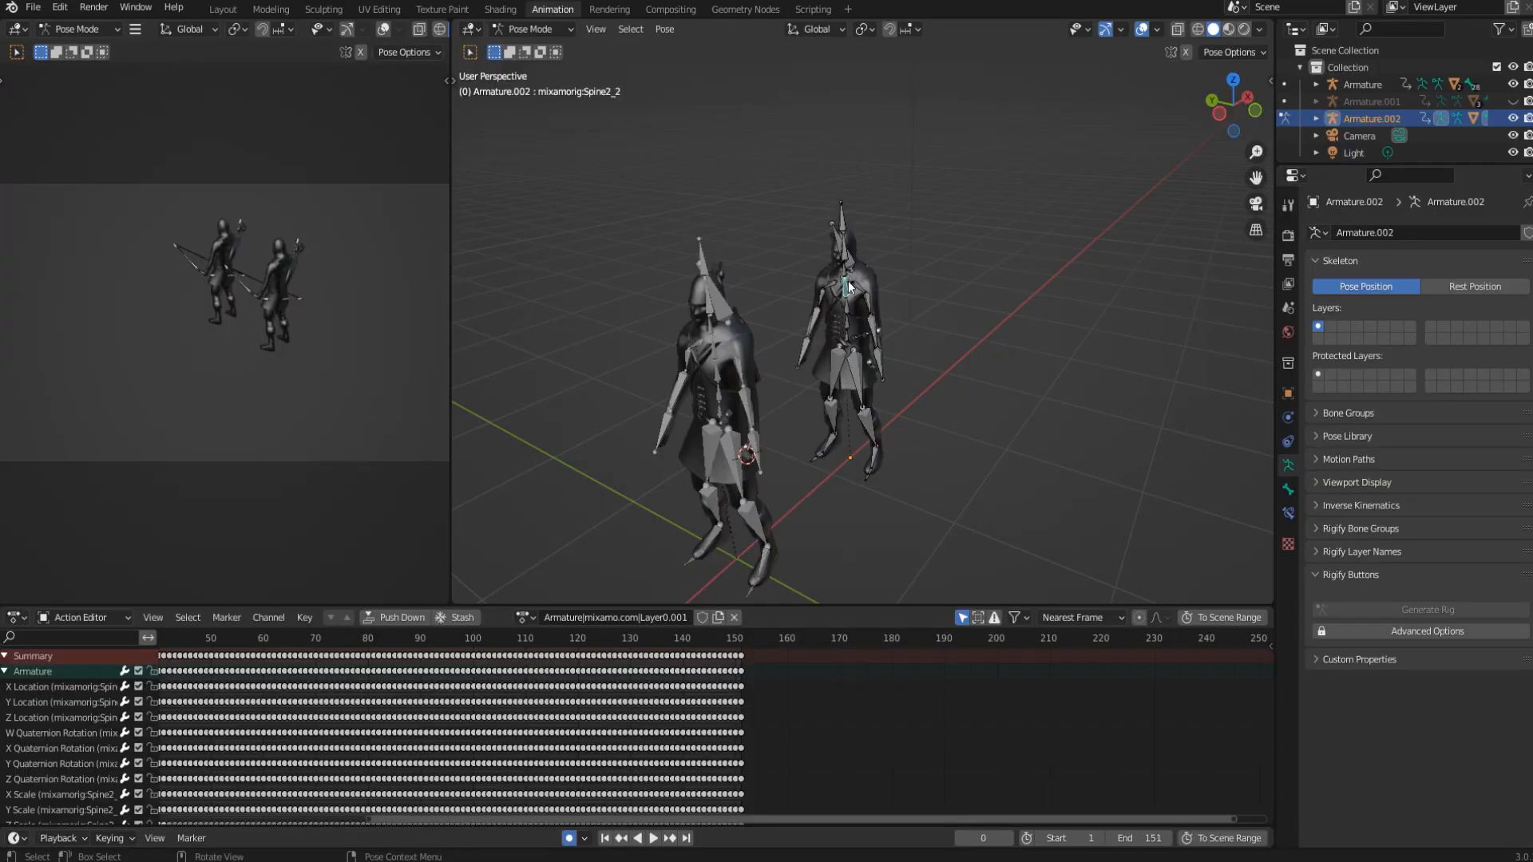
click(794, 262)
middle_drag(817, 270, 803, 199)
drag(804, 195, 979, 467)
shift+middle_drag(950, 405, 909, 369)
scroll(763, 467, up, 3)
scroll(825, 423, down, 5)
key(space)
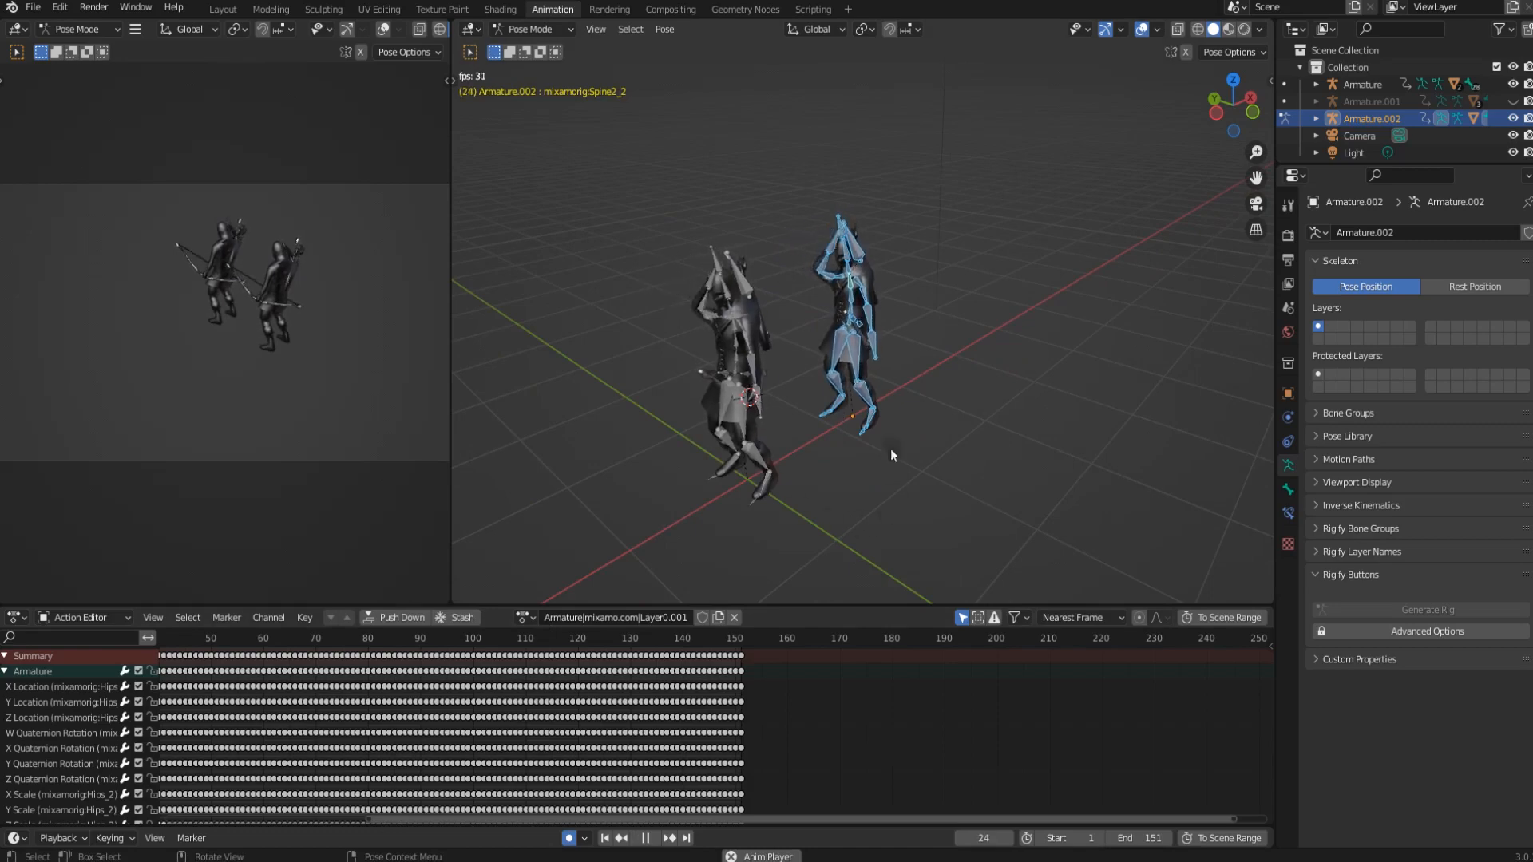
key(space)
Try the Armature|mixamo.com|Layer0 action on the duplicated armature and play it.
click(527, 617)
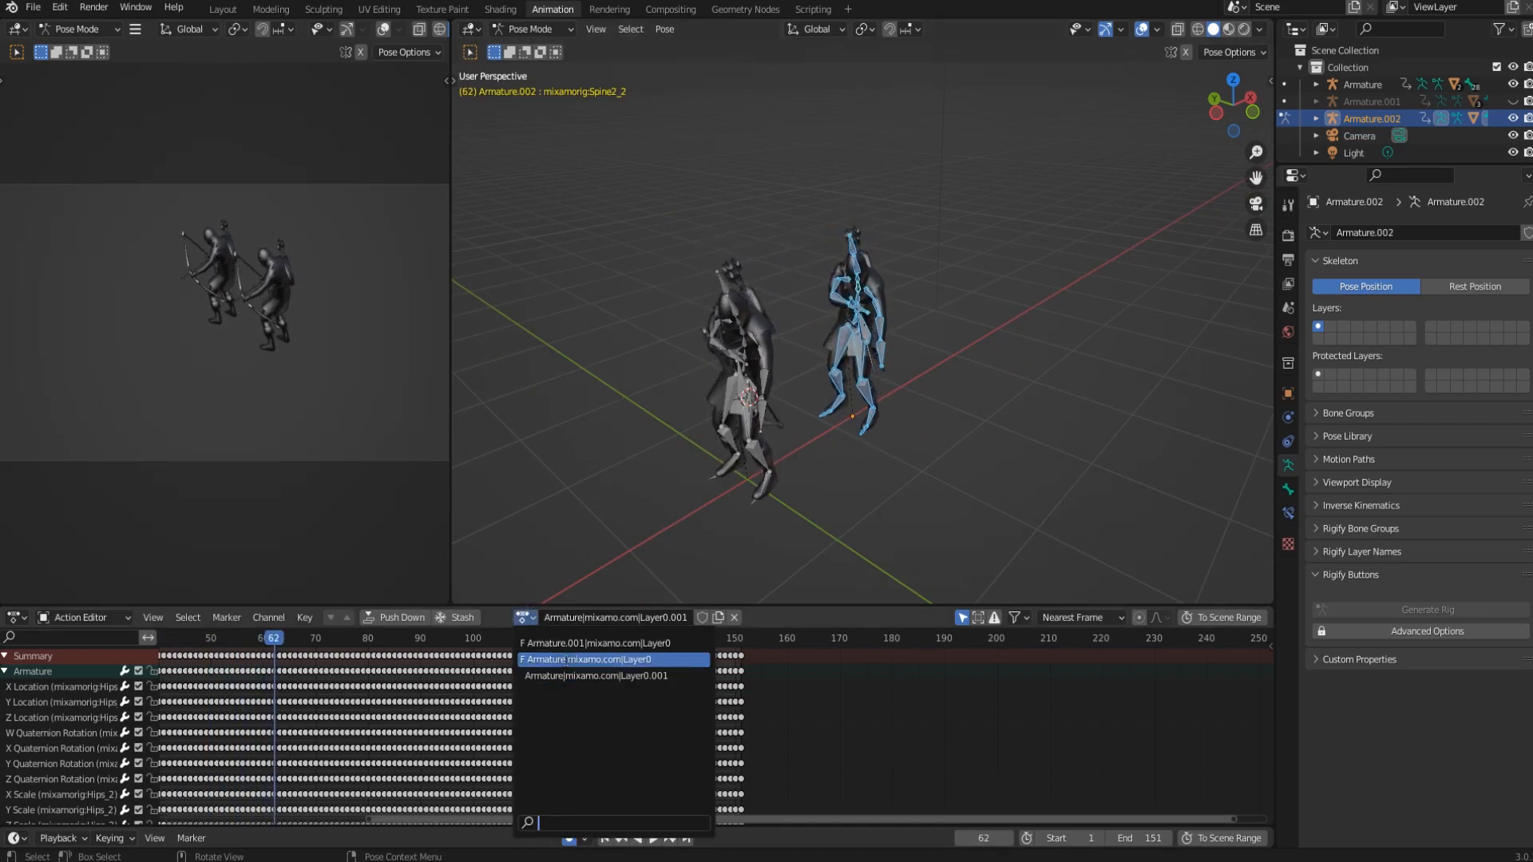
click(567, 660)
key(space)
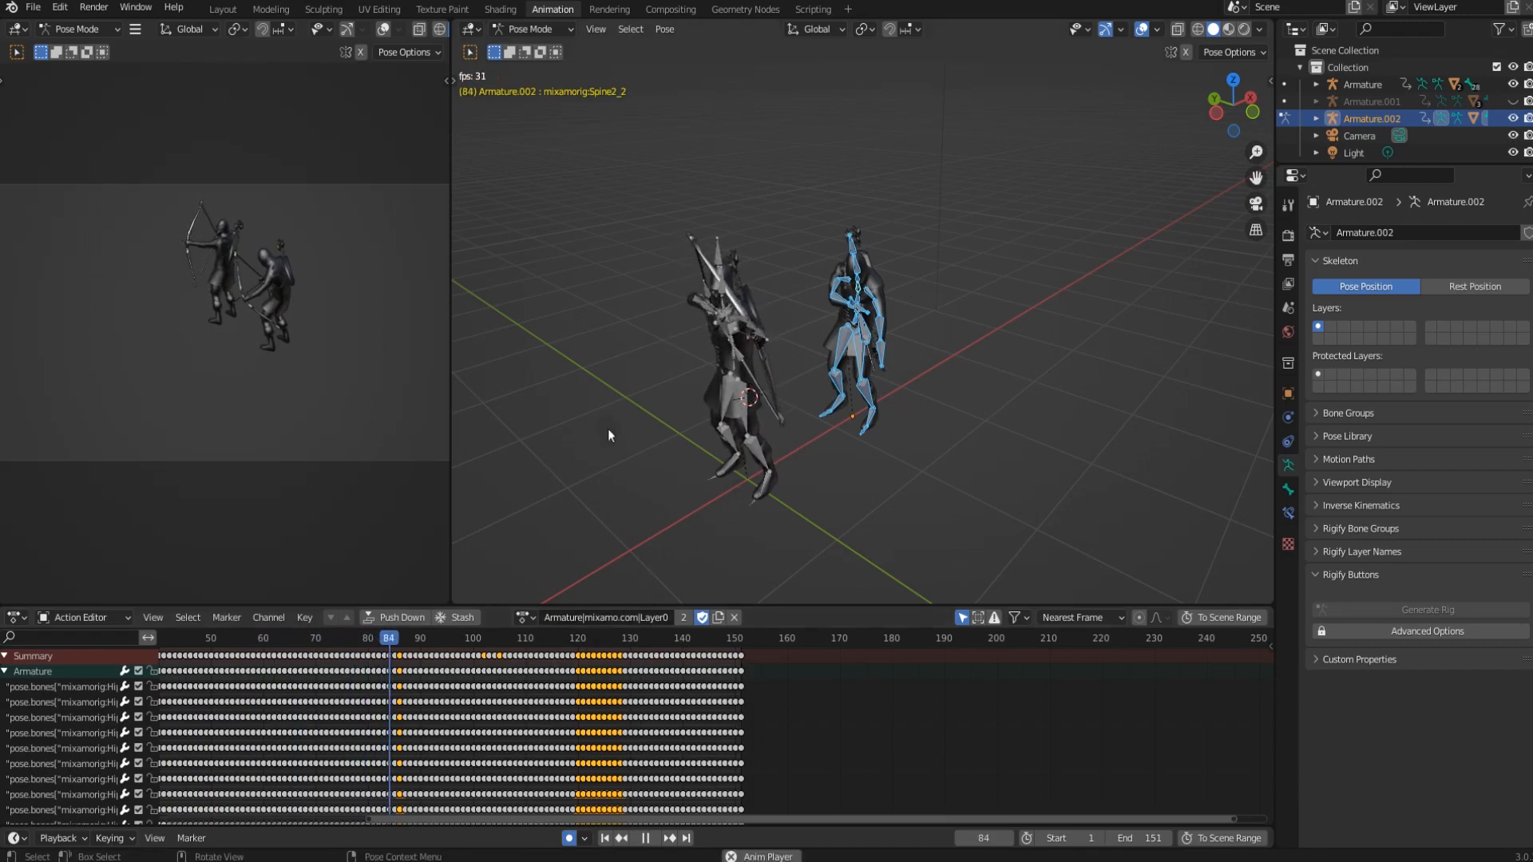
key(space)
Try the Armature.001|mixamo.com|Layer0 action on the duplicated armature and play it.
click(524, 617)
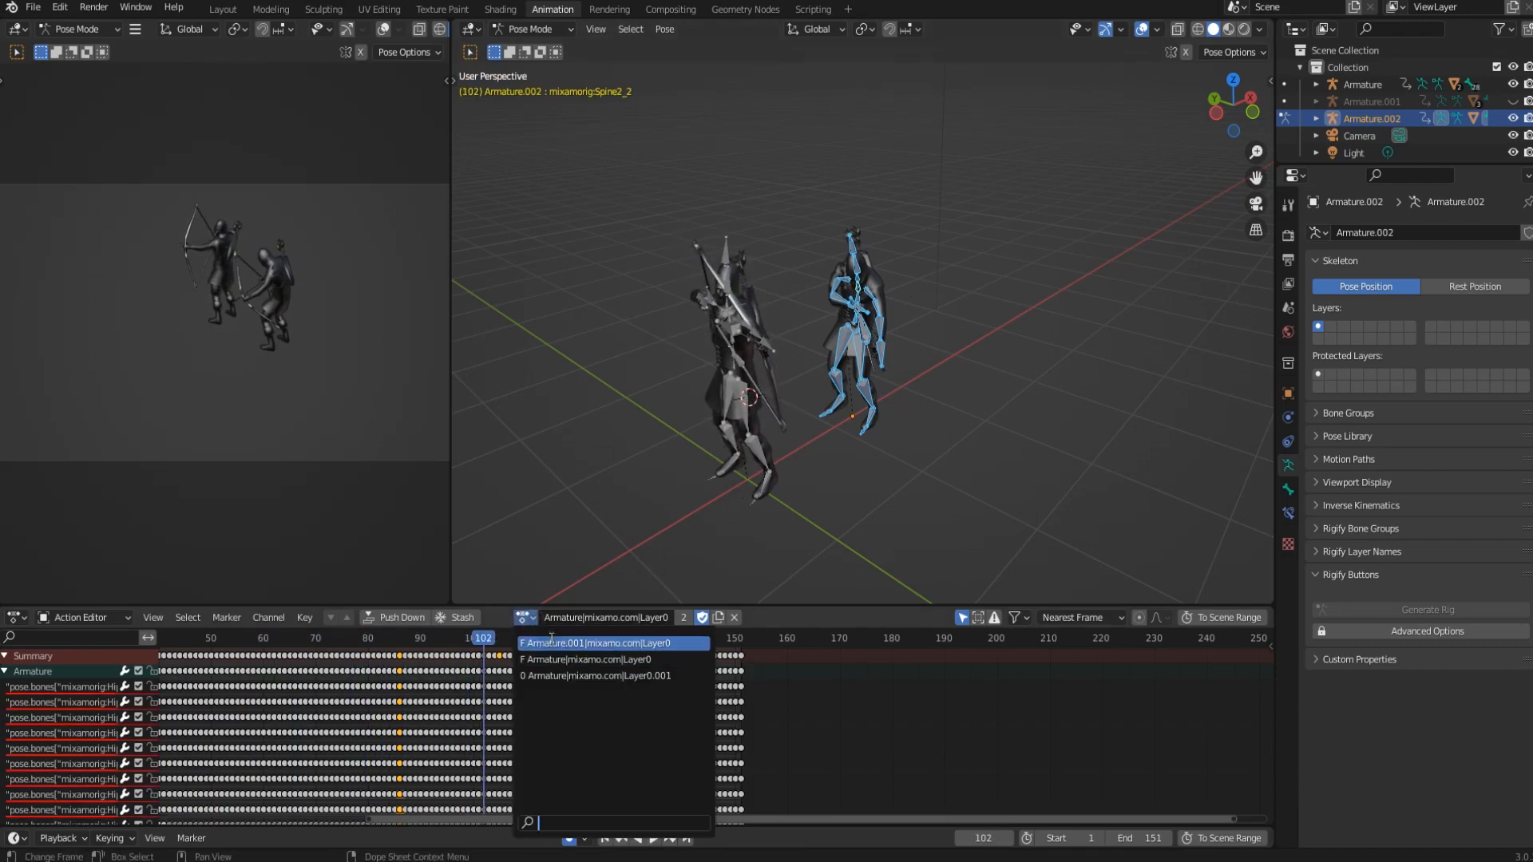
click(551, 642)
key(space)
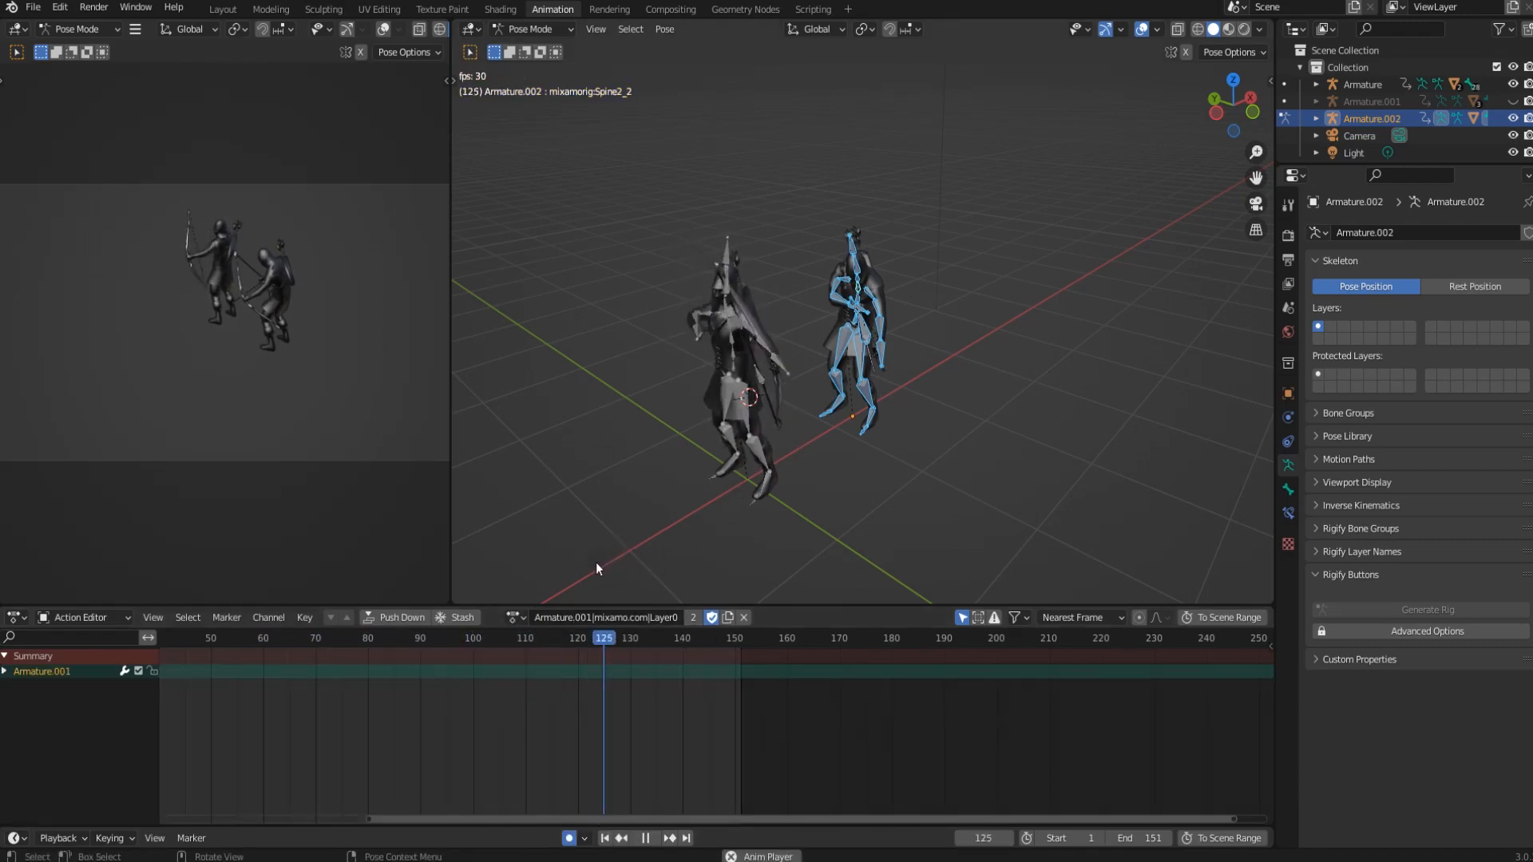
key(space)
Assign the Armature|mixamo.com|Layer0.001 action to the duplicated armature and play it across its keyframes.
click(515, 617)
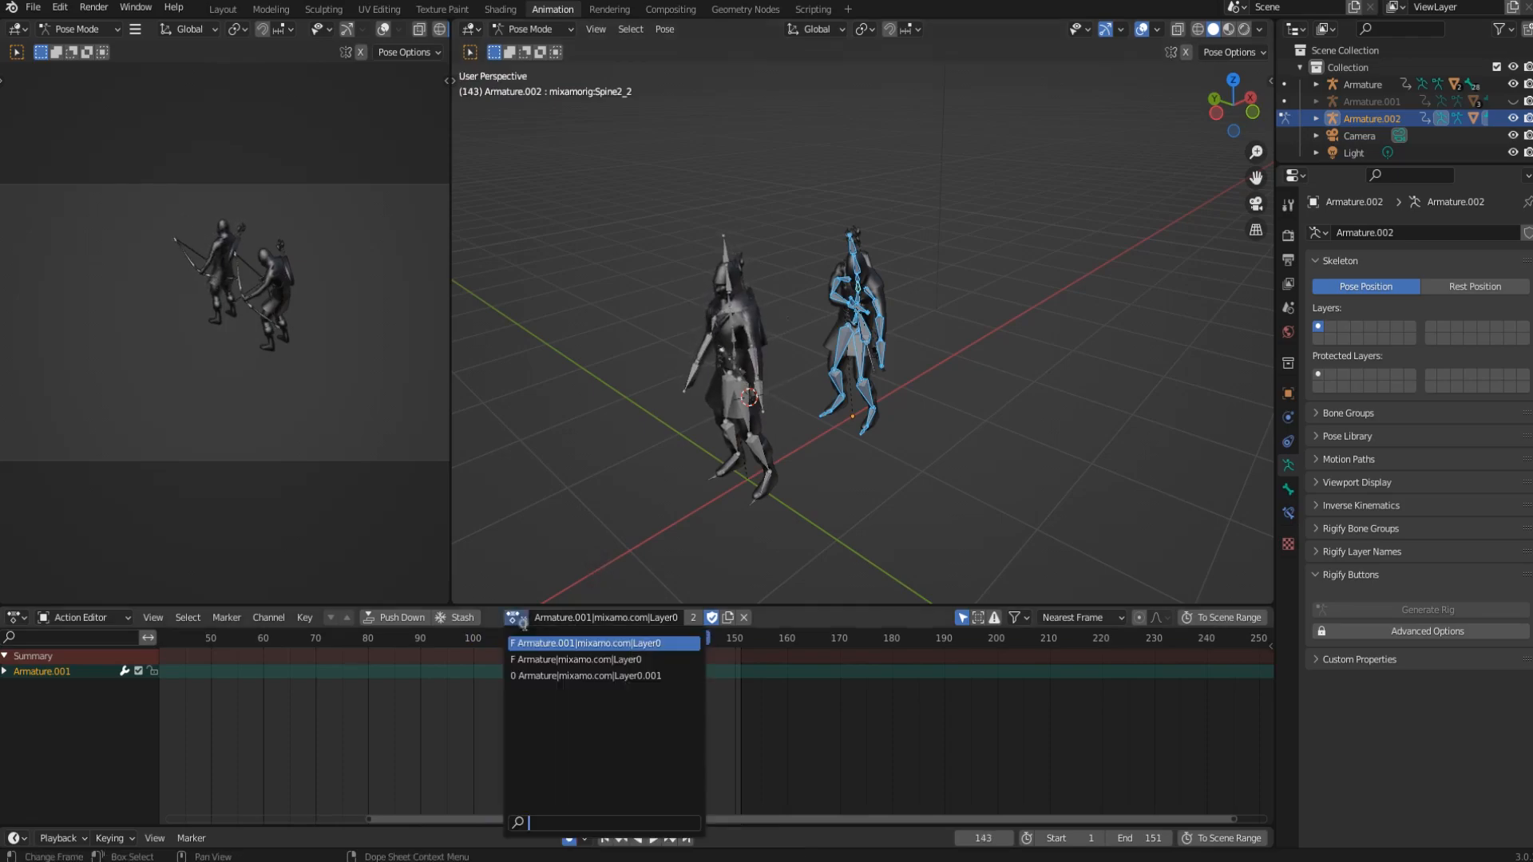
click(587, 676)
key(space)
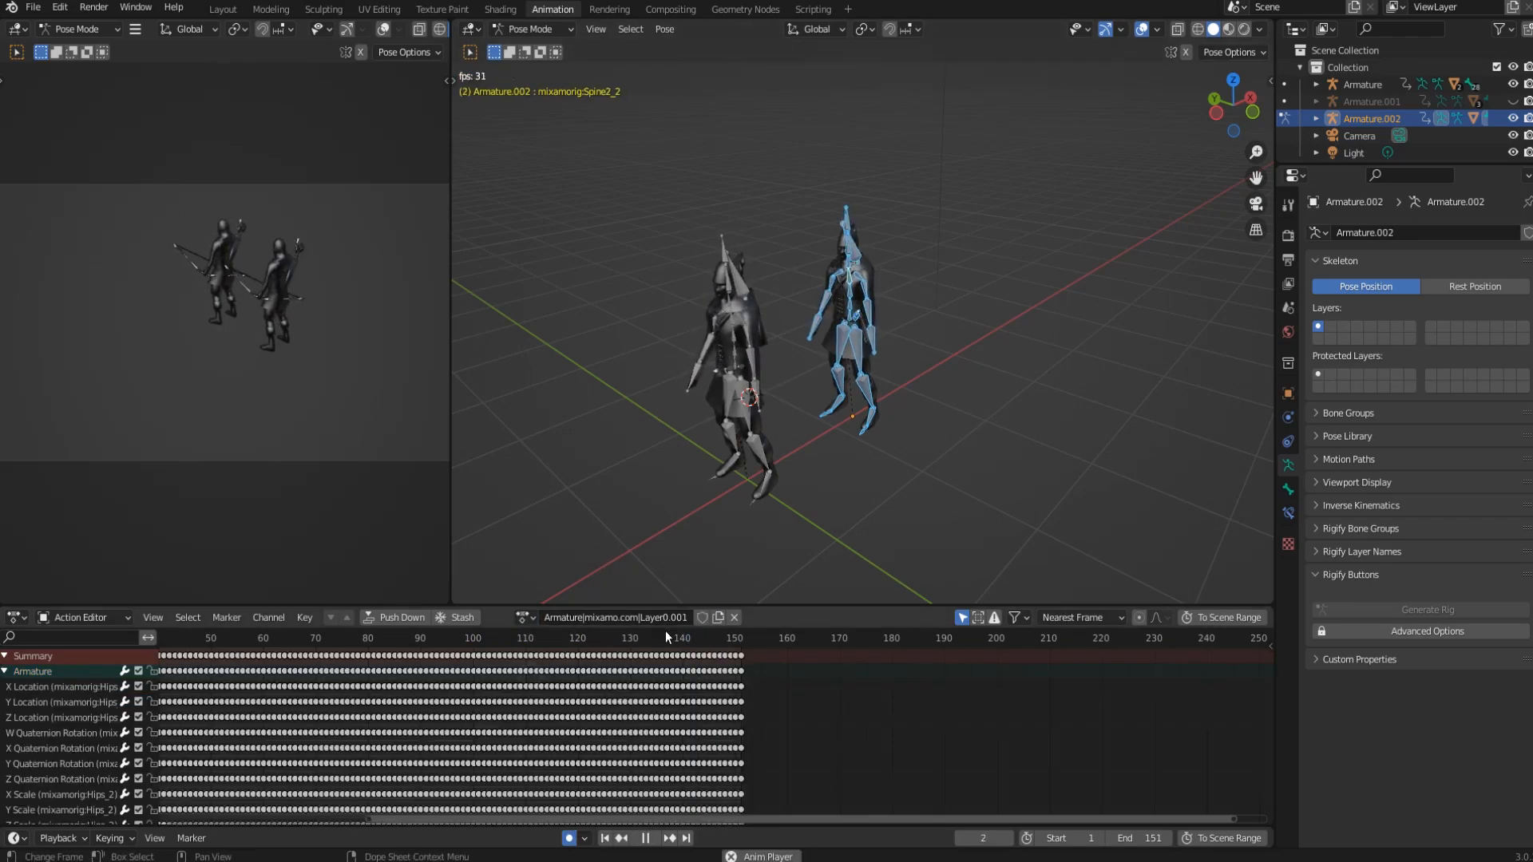
scroll(726, 733, down, 3)
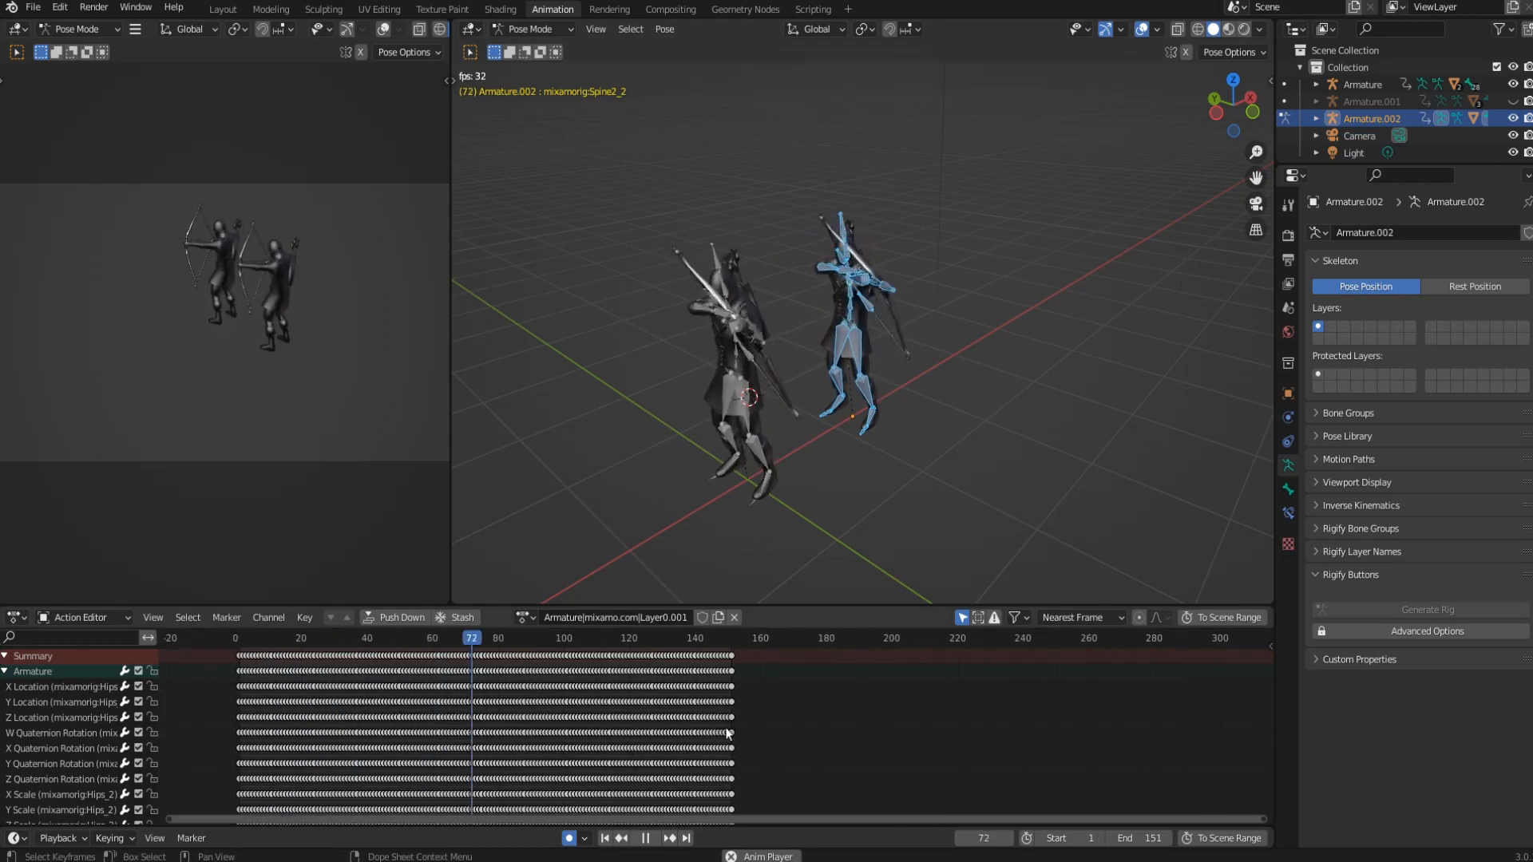
scroll(661, 729, down, 2)
key(space)
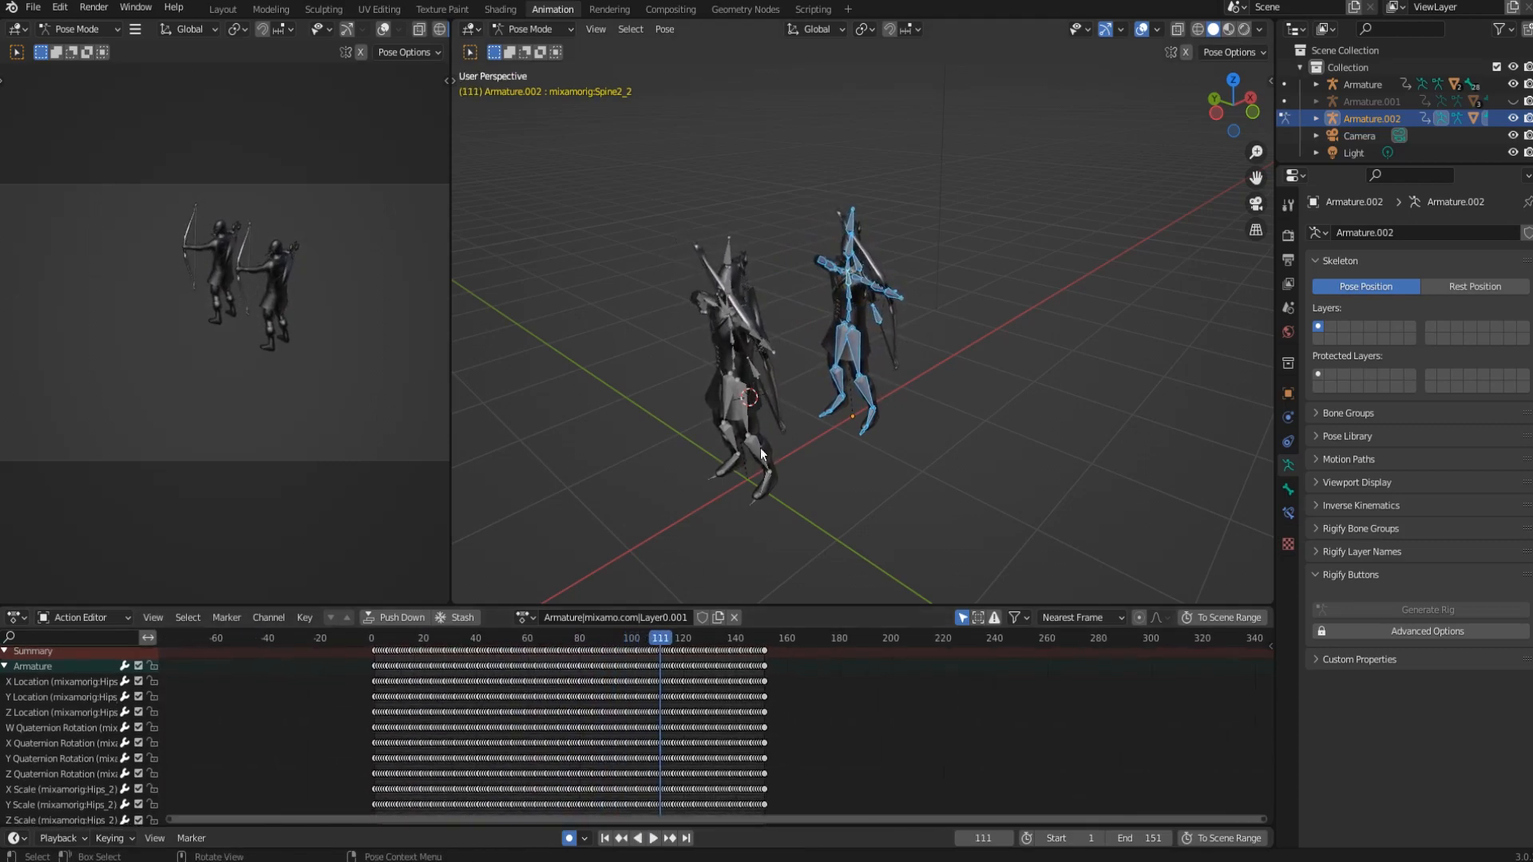
Deselect the bones, return to frame 0 and switch the duplicated armature back to Object Mode with nothing selected.
click(807, 471)
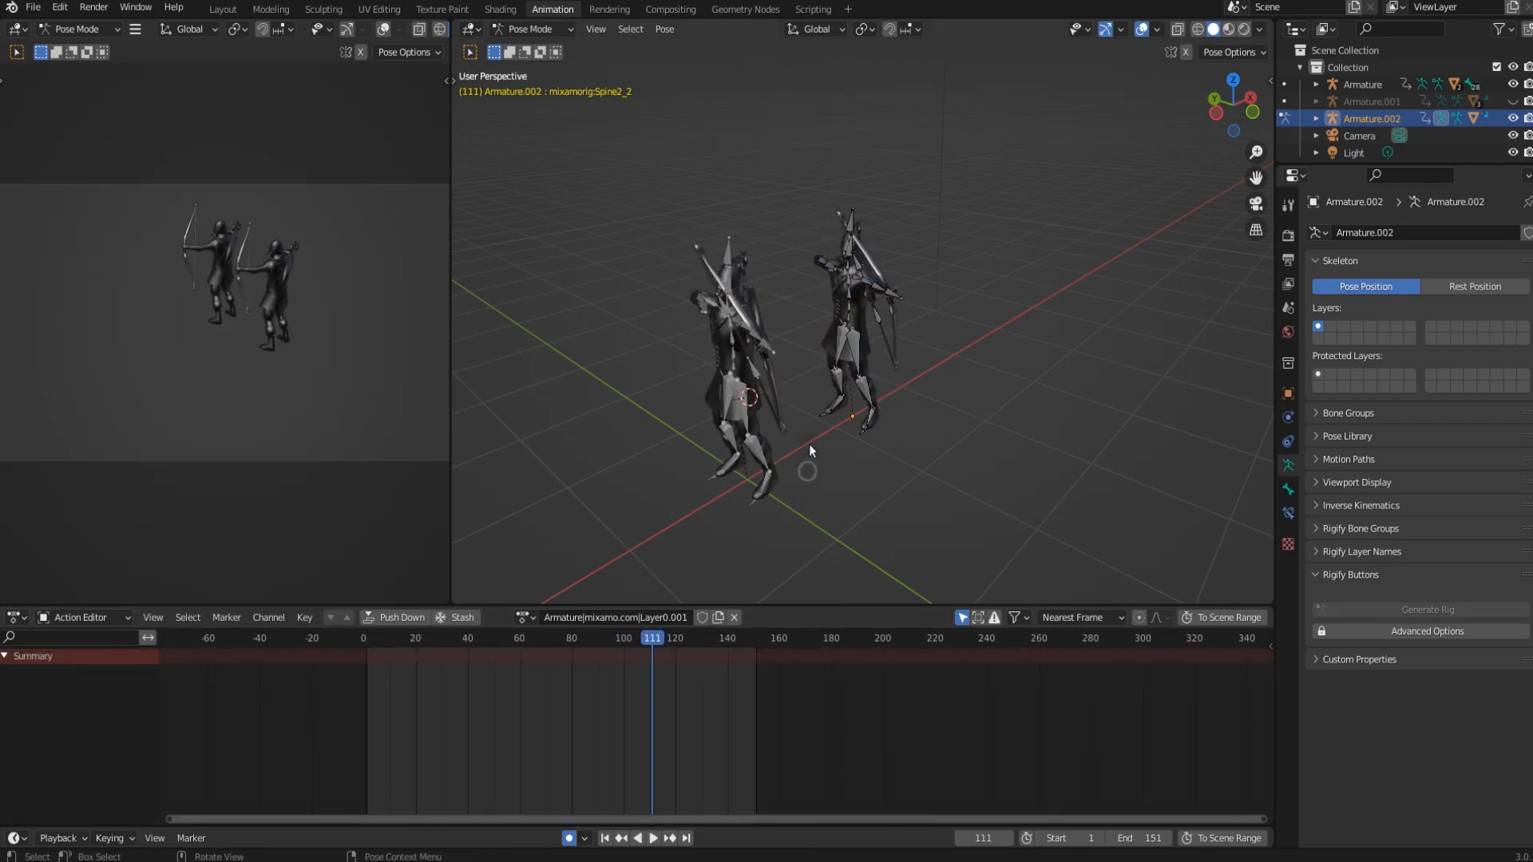
drag(648, 644, 363, 667)
middle_drag(703, 463, 733, 452)
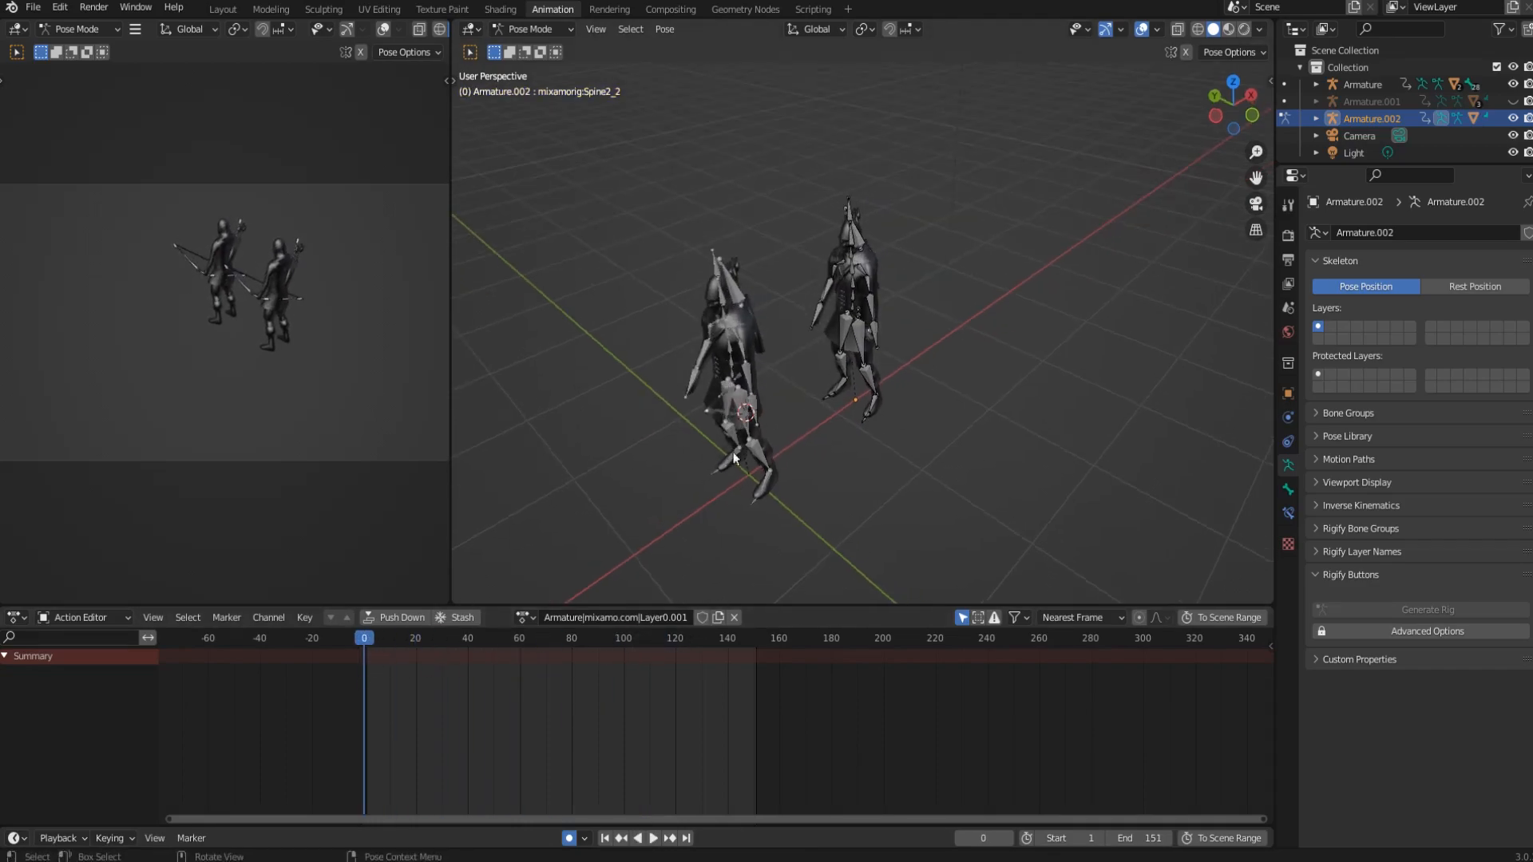
key(ctrl+Tab)
click(784, 355)
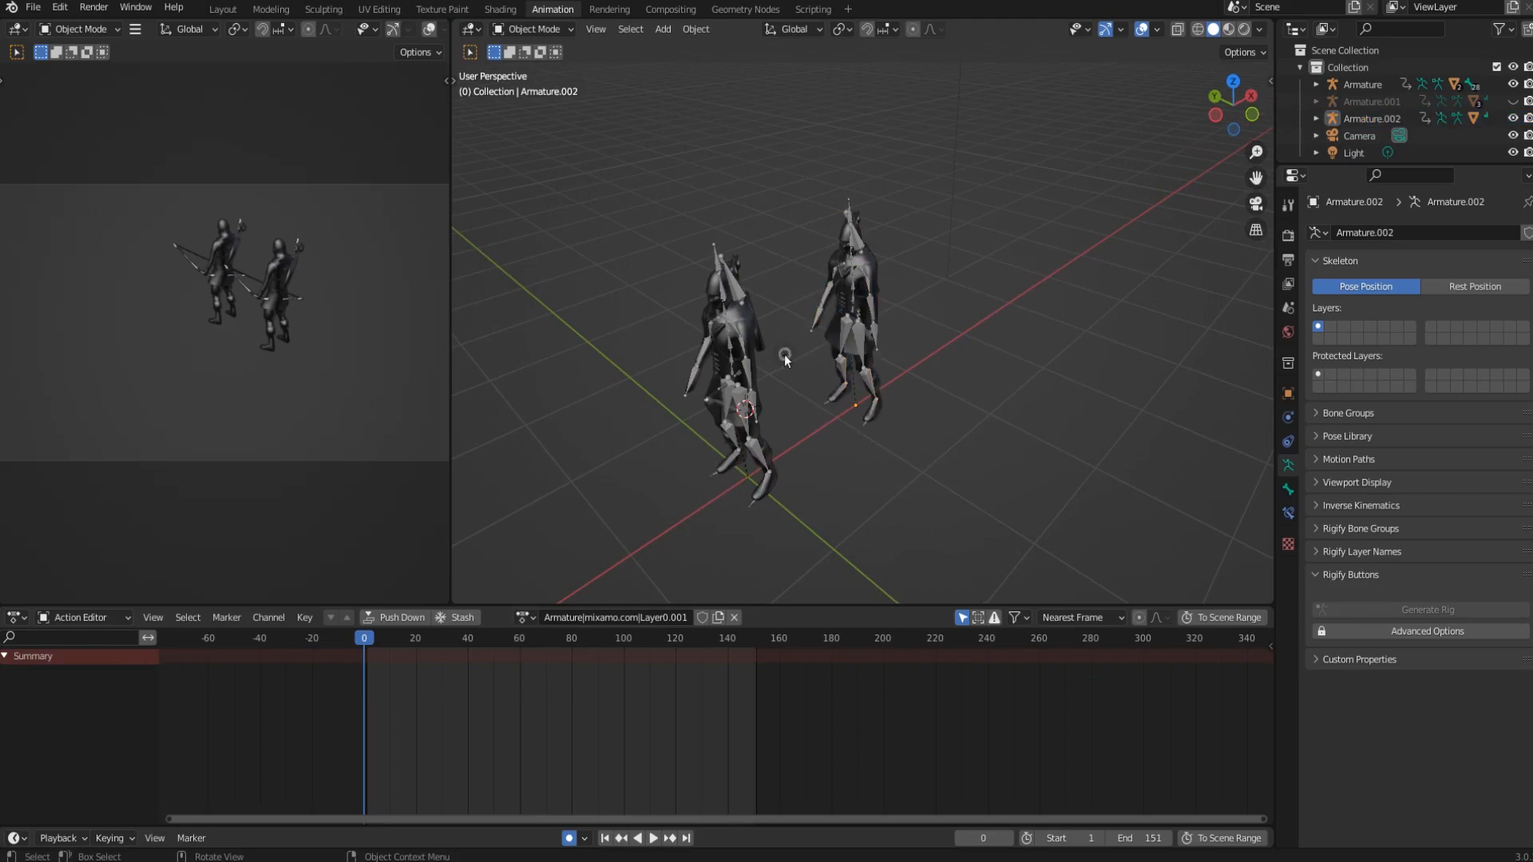
Assign the Armature.001|mixamo.com|Layer0 action to the original armature, play it briefly and return to frame 0.
click(735, 292)
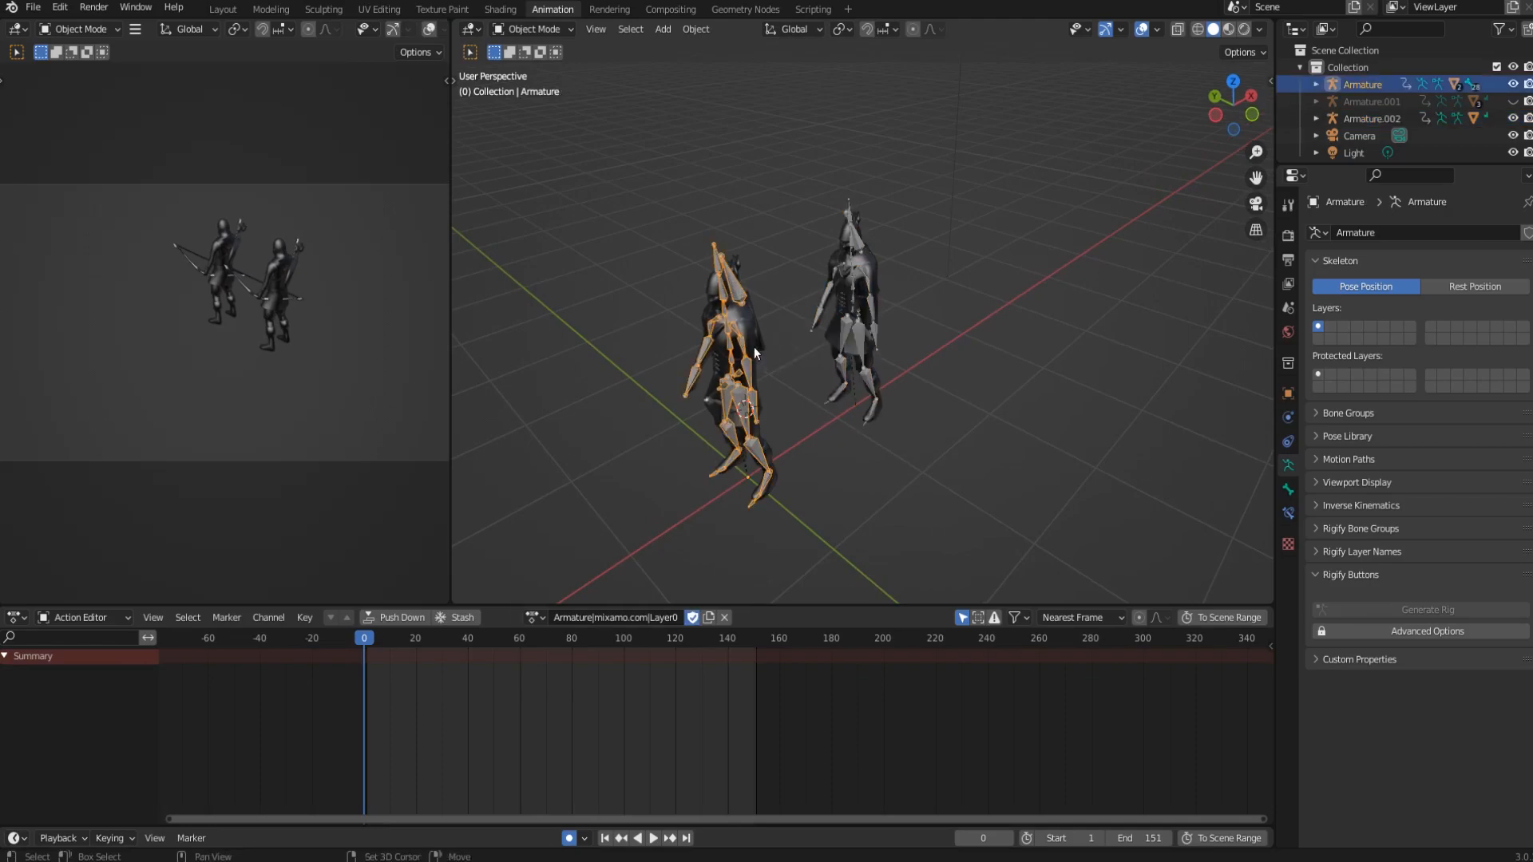
click(537, 617)
click(583, 636)
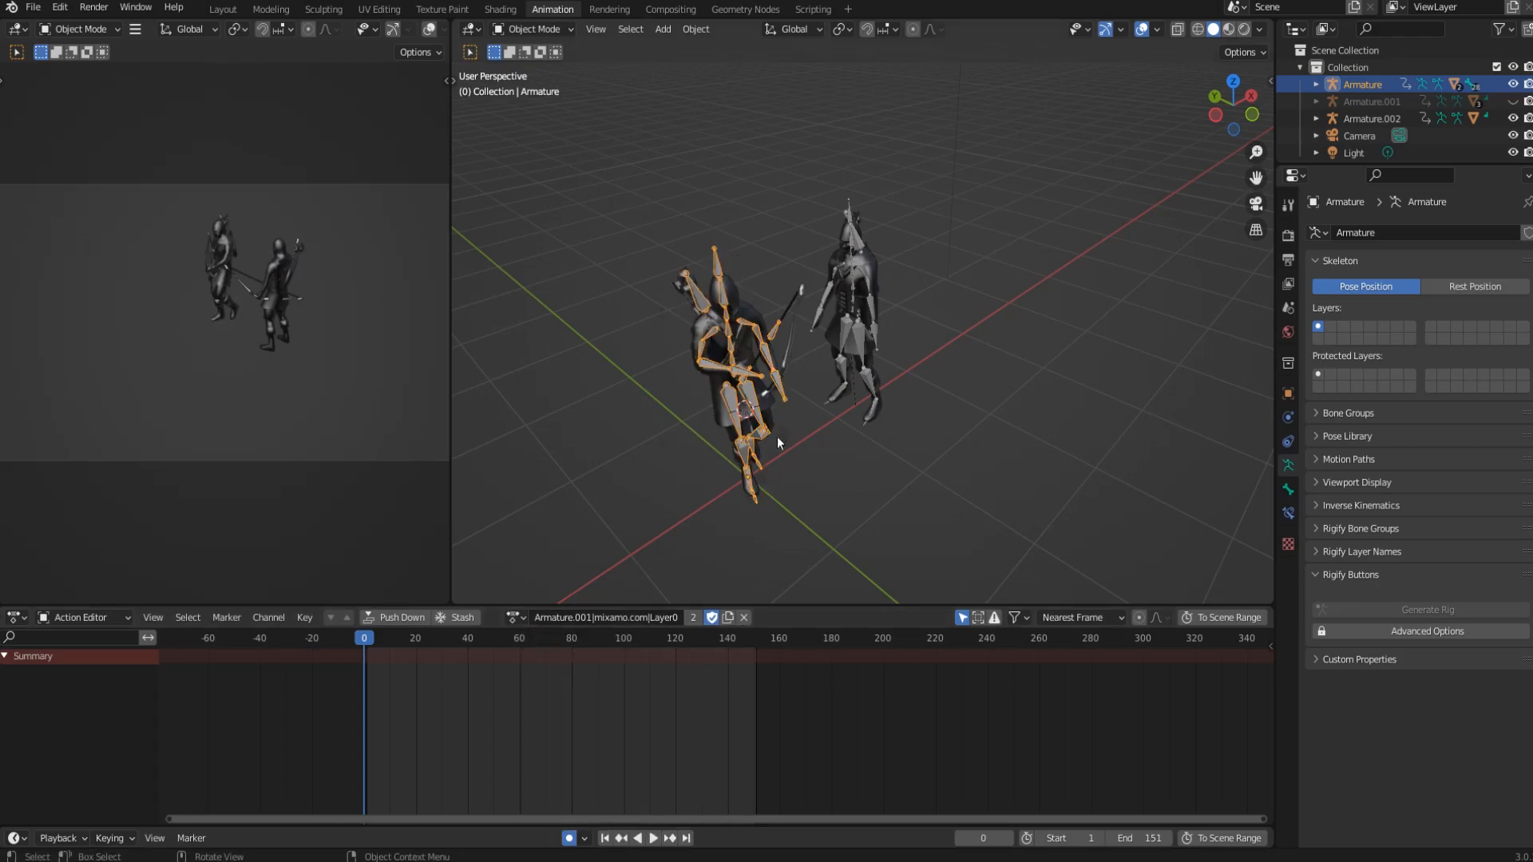
key(space)
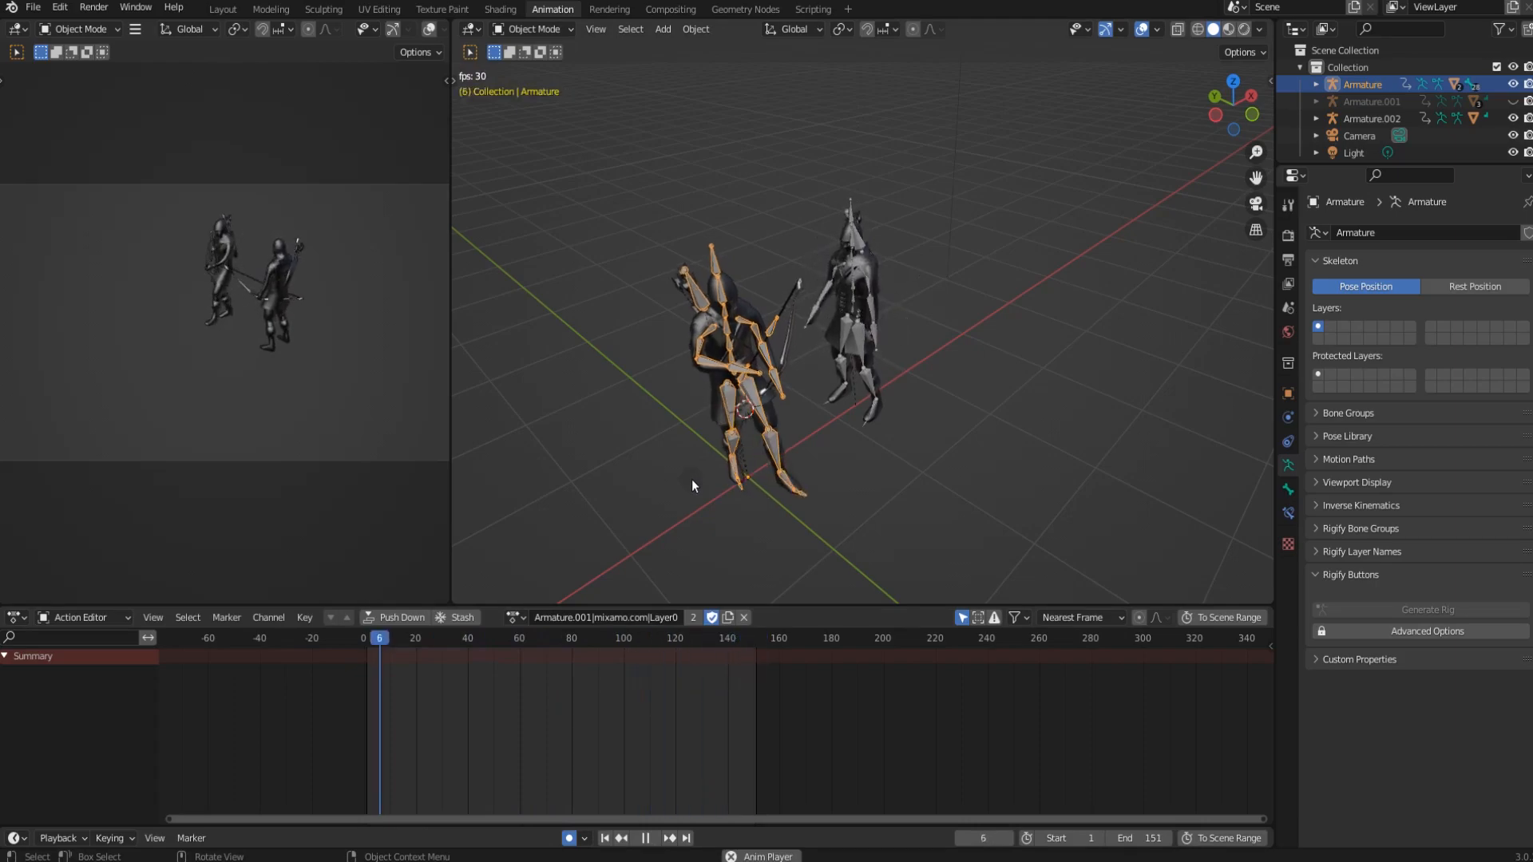
key(space)
drag(403, 636, 362, 654)
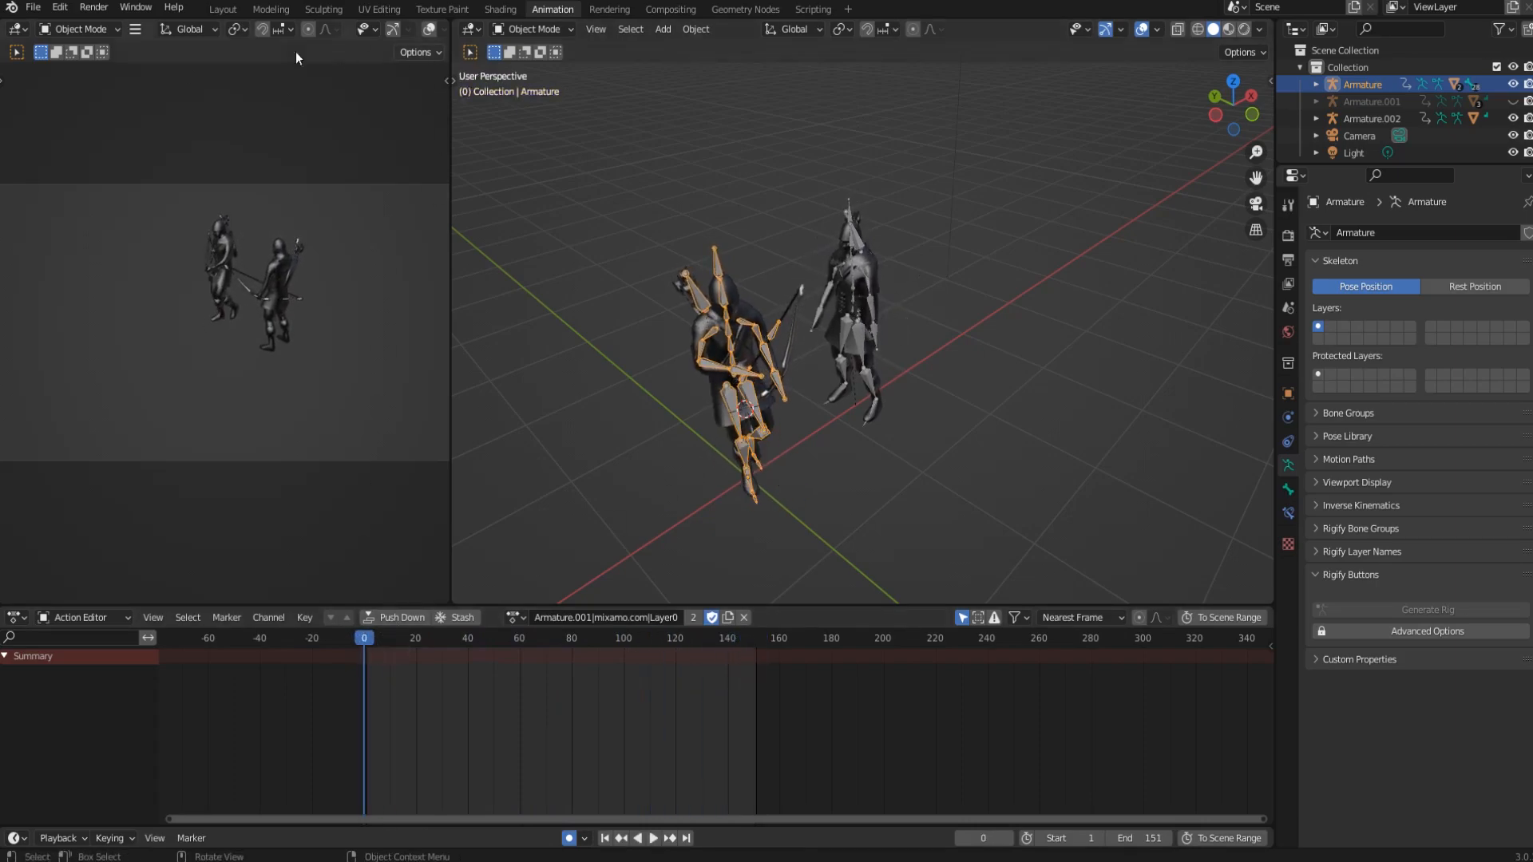
Switch to the Layout workspace, select all bones of the original armature and return to Object Mode.
click(223, 11)
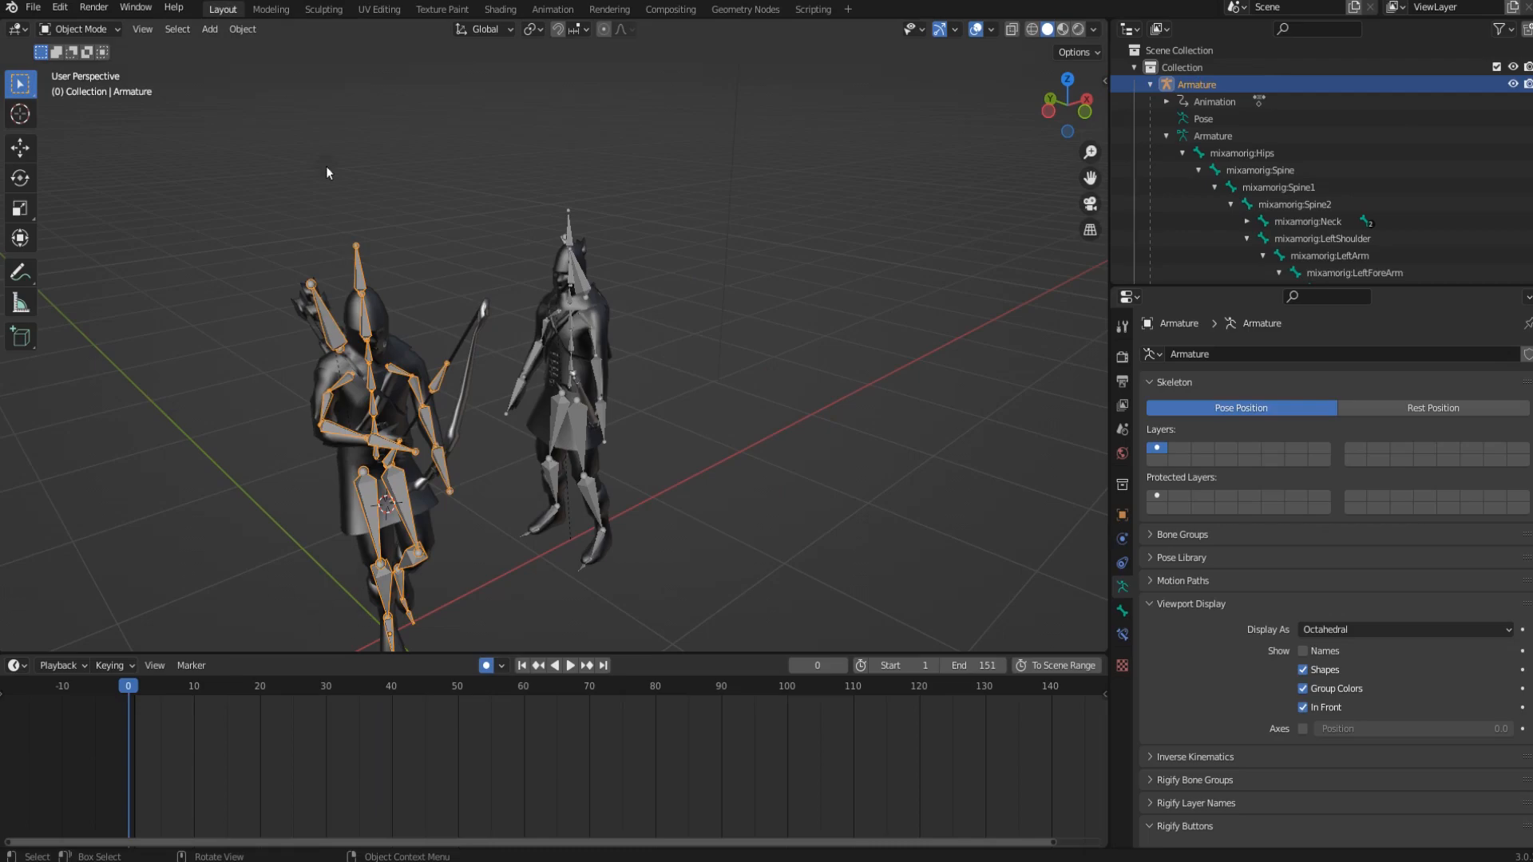
middle_drag(343, 331, 491, 418)
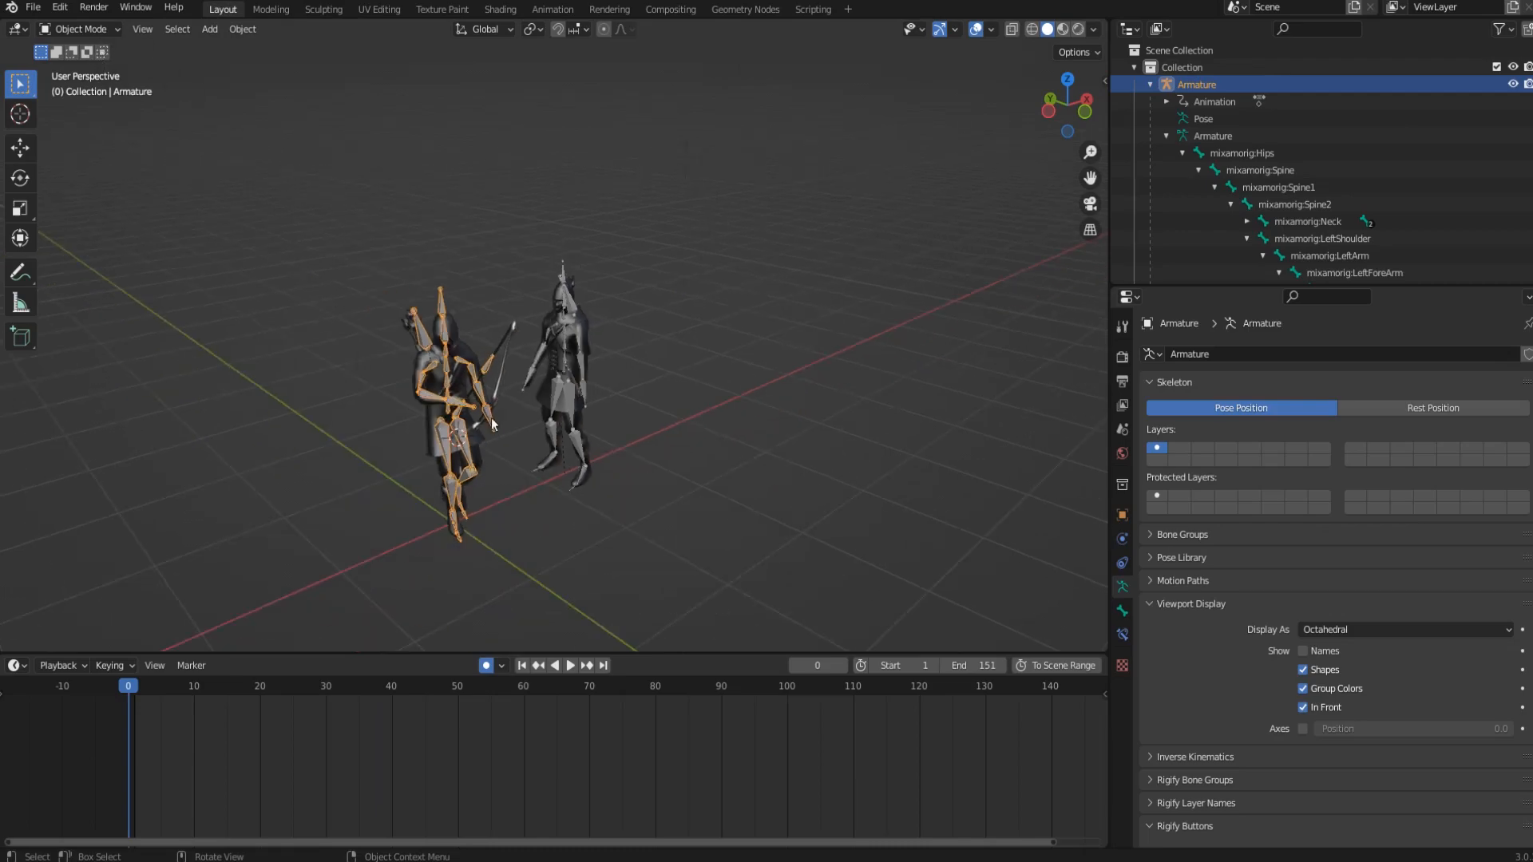
key(Tab)
key(a)
key(Tab)
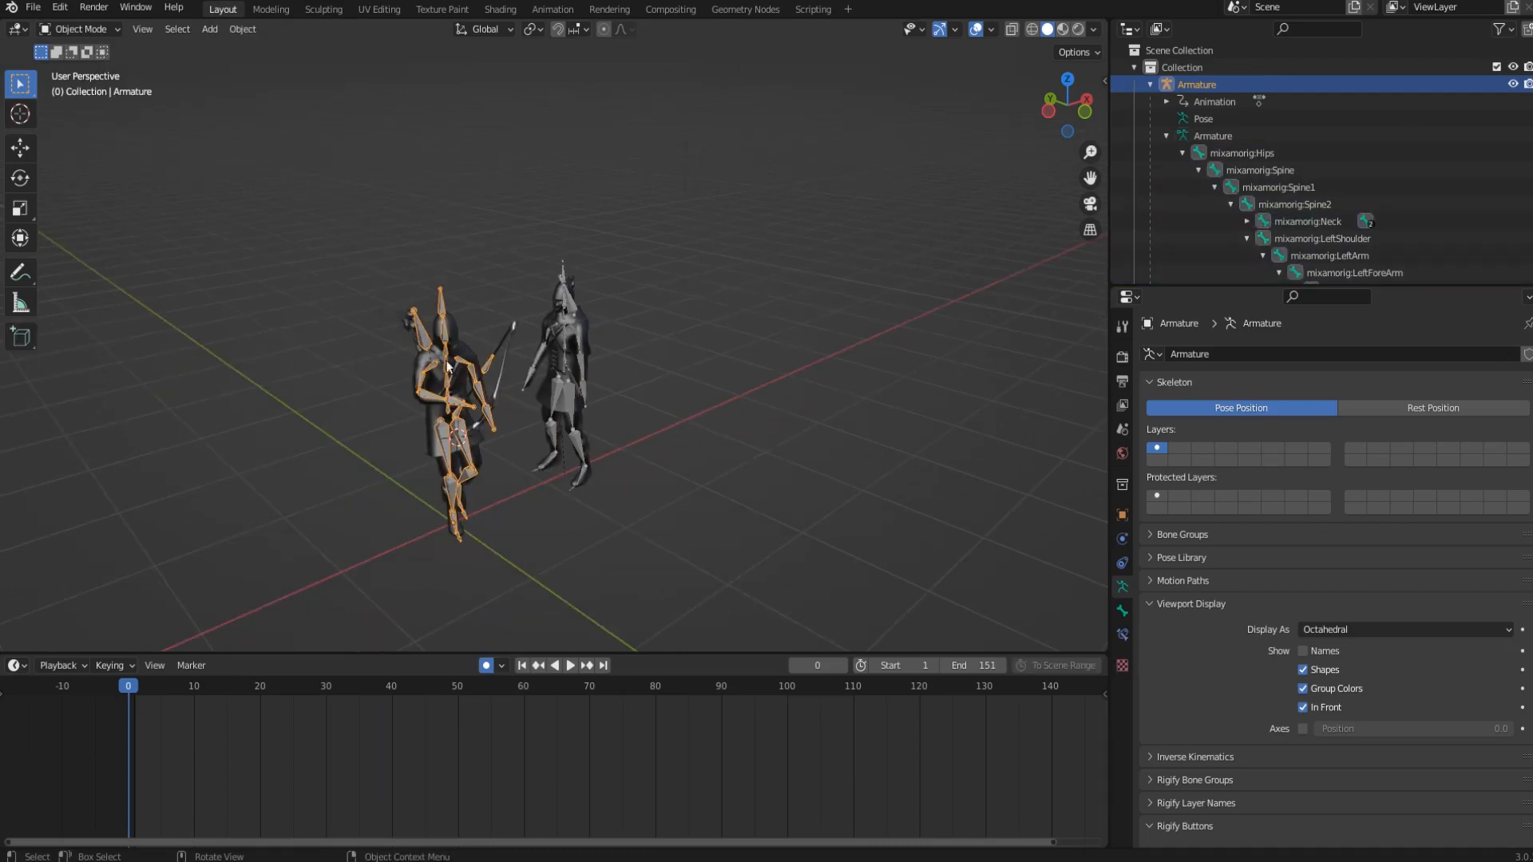
Select the original character's armature together with its mesh in Object Mode.
middle_drag(584, 461, 546, 311)
click(546, 309)
click(546, 310)
scroll(570, 435, down, 4)
middle_drag(573, 447, 562, 479)
scroll(561, 479, up, 2)
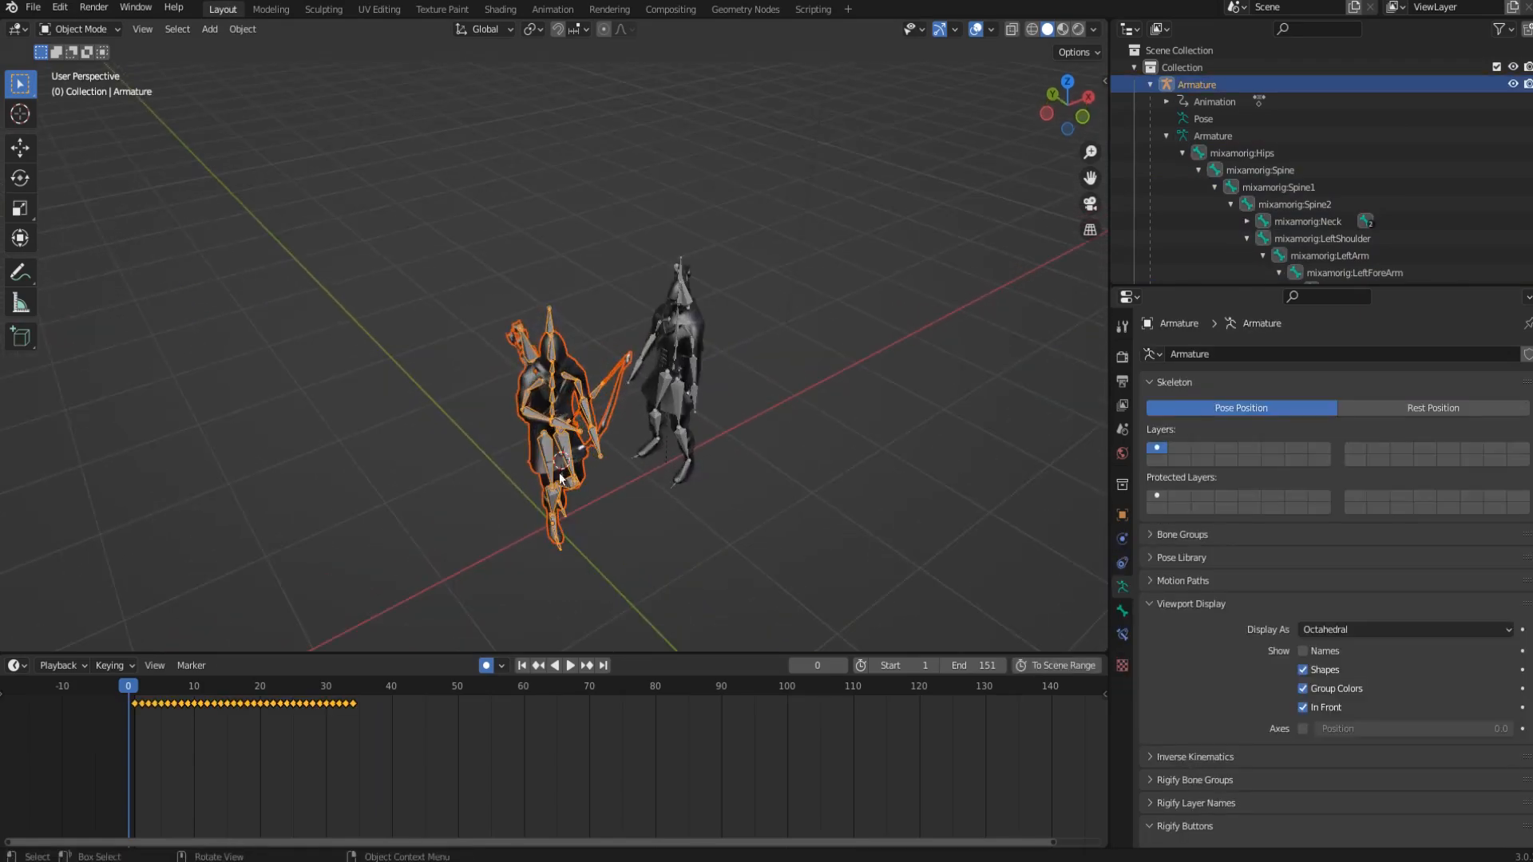
scroll(477, 563, up, 2)
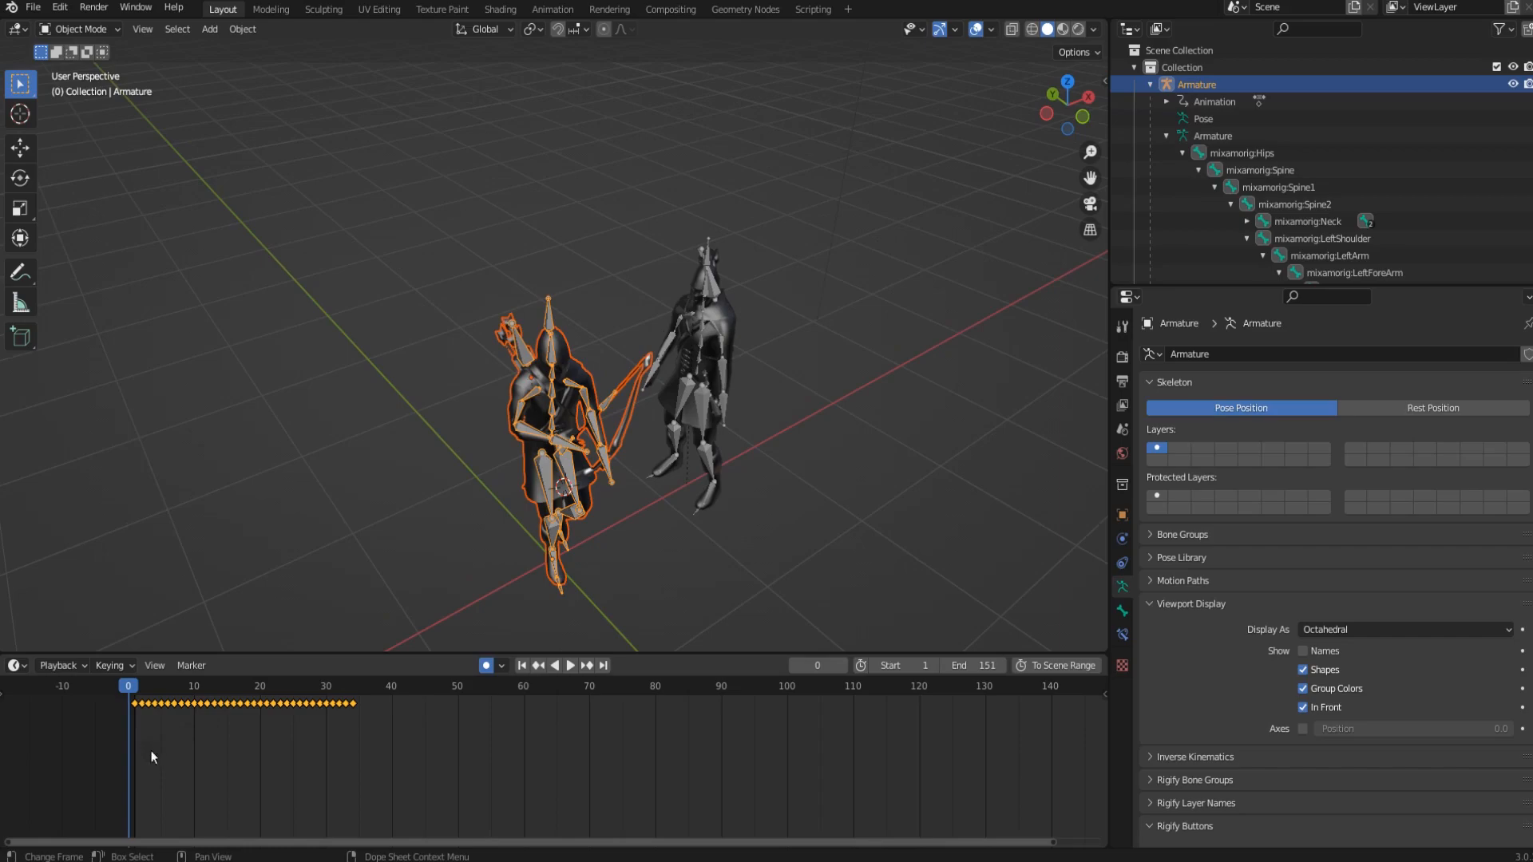
Copy and paste the selected armature and mesh, and move the pasted character along the X axis beyond the second character.
scroll(525, 591, down, 3)
middle_drag(524, 591, 545, 549)
key(ctrl+c)
key(ctrl+v)
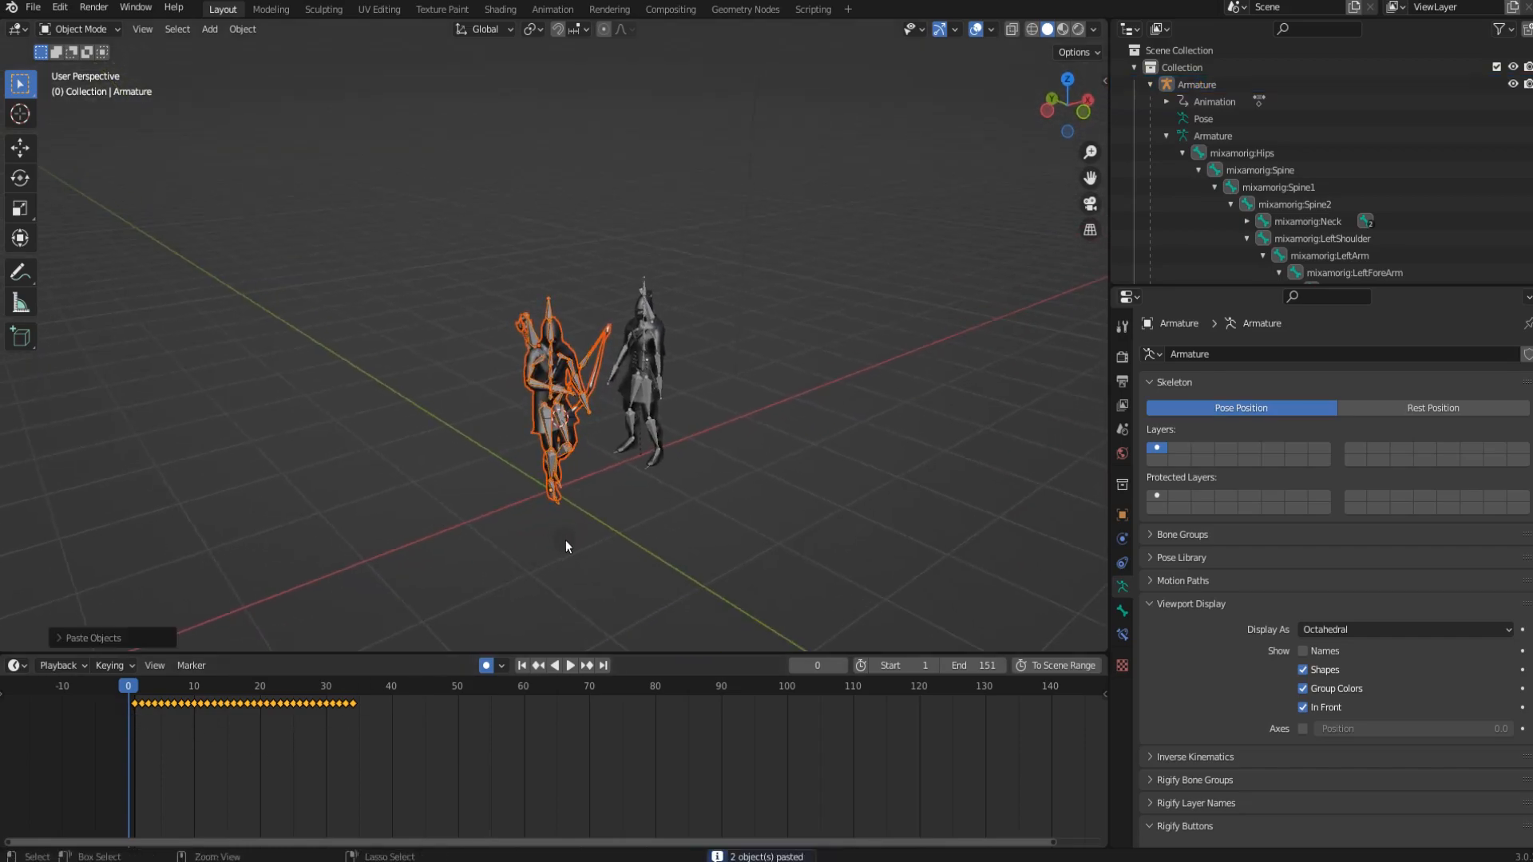
key(g)
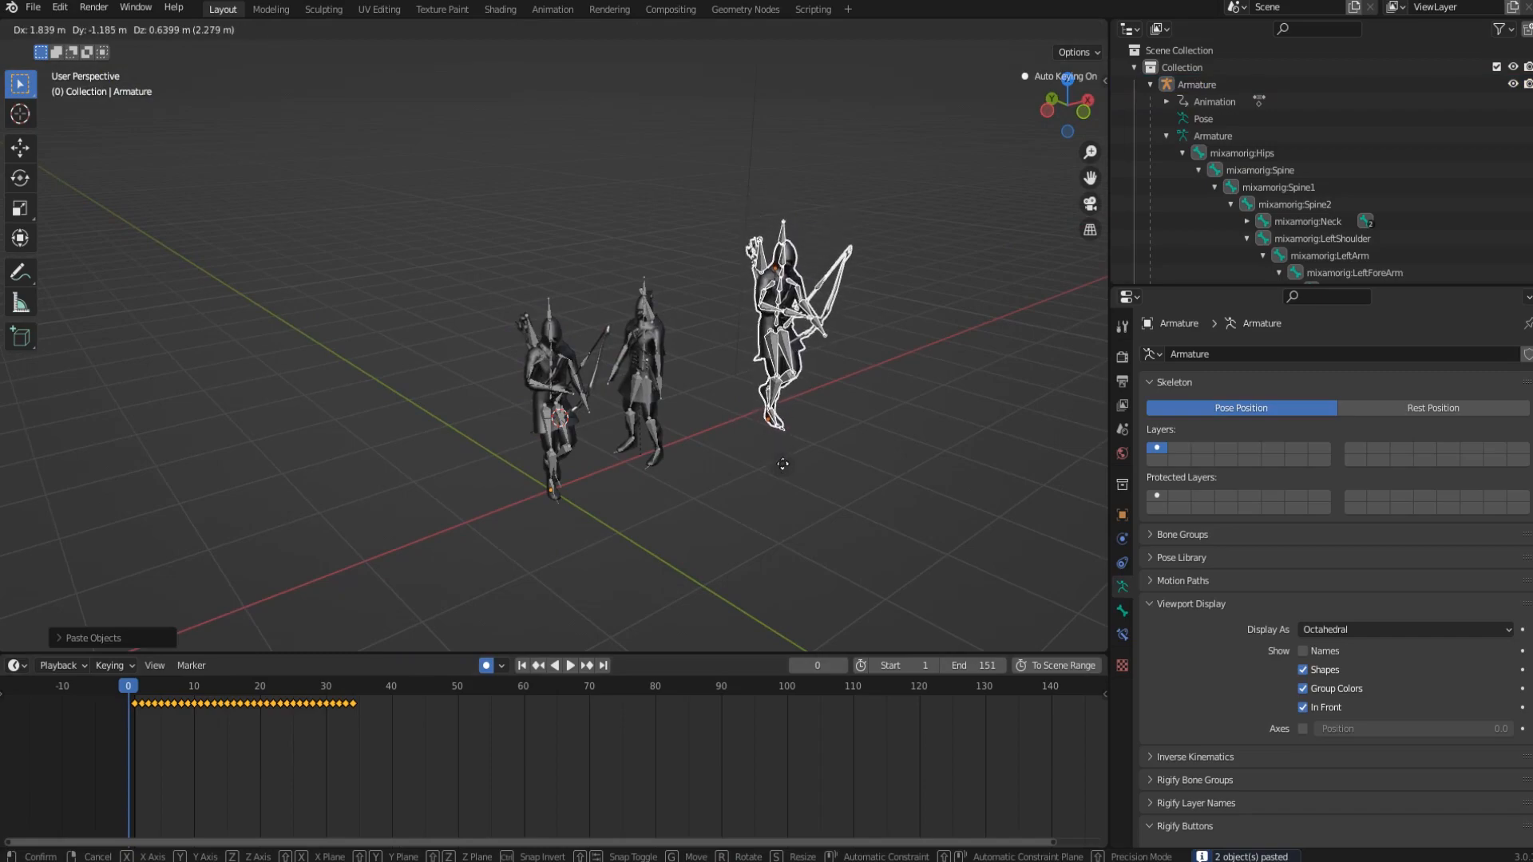
key(x)
click(760, 466)
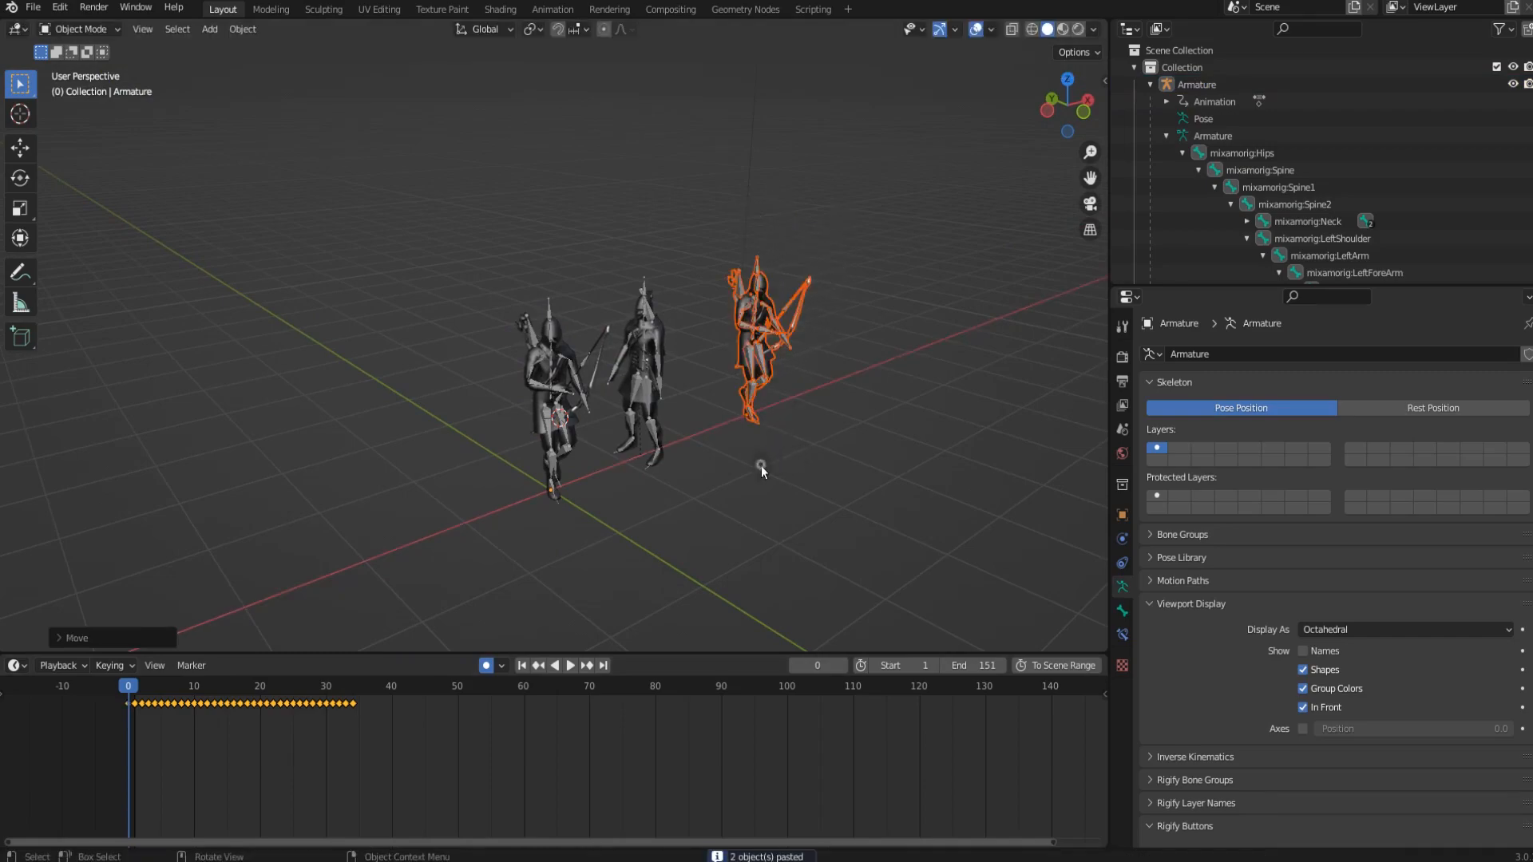
Examine the pasted character's armature, mesh and keyframes, and compare them with the middle character's armature.
shift+middle_drag(747, 438, 718, 481)
click(784, 465)
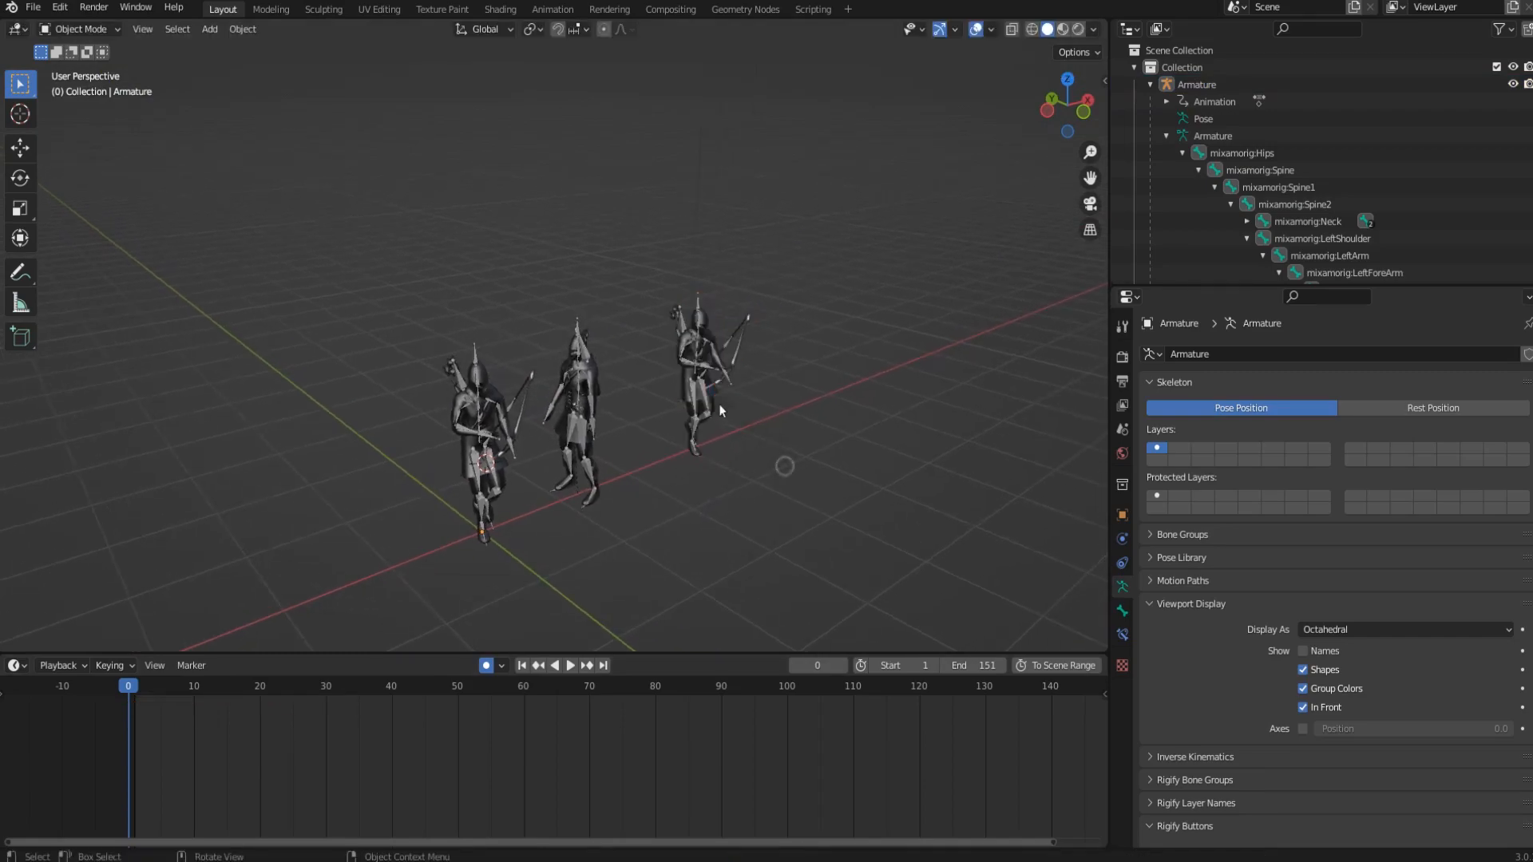
scroll(724, 404, up, 3)
click(765, 333)
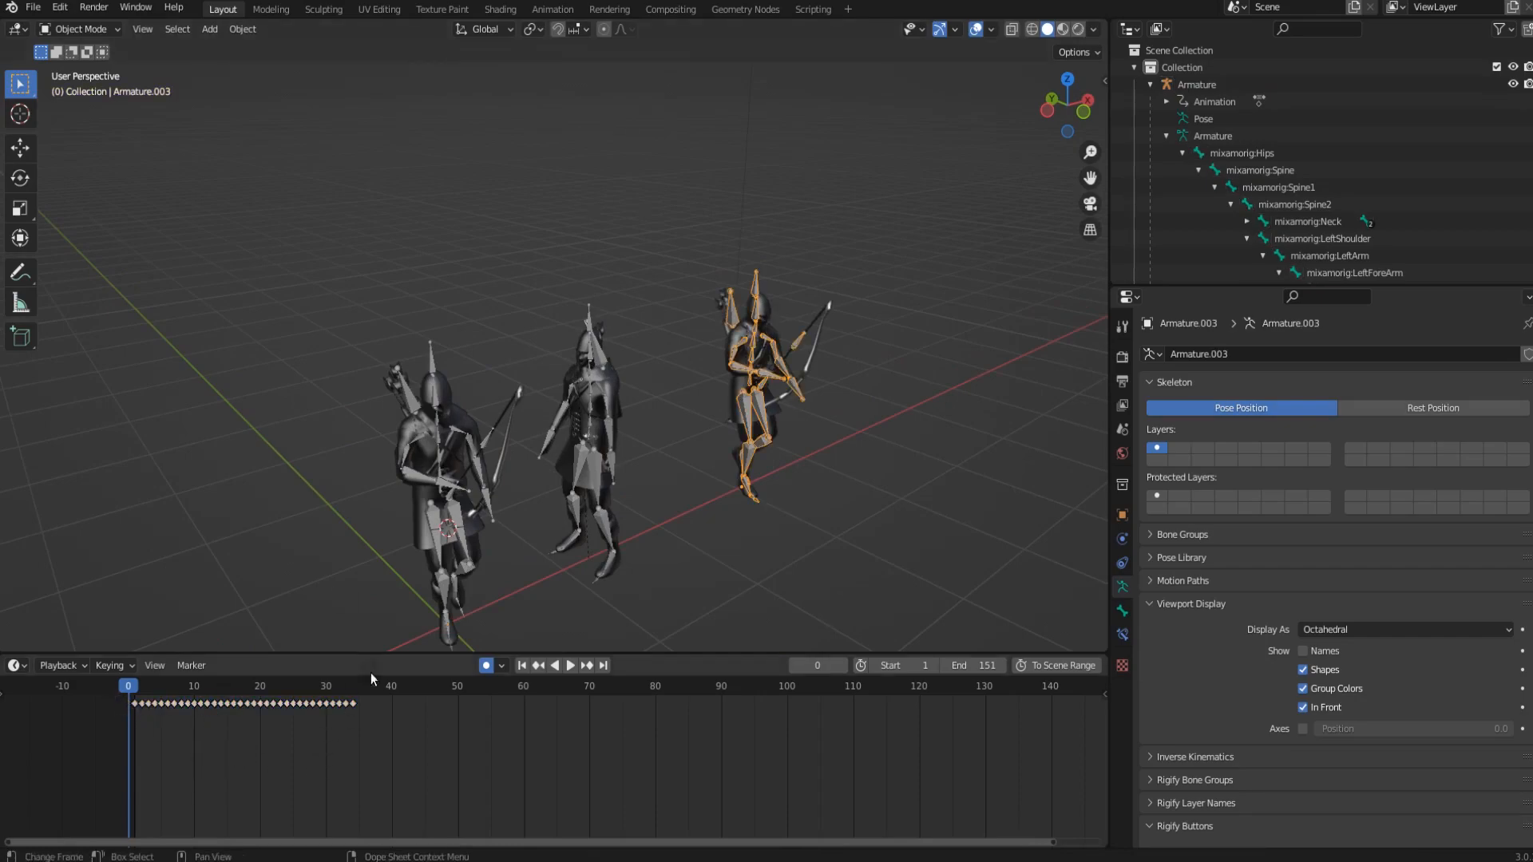
click(757, 317)
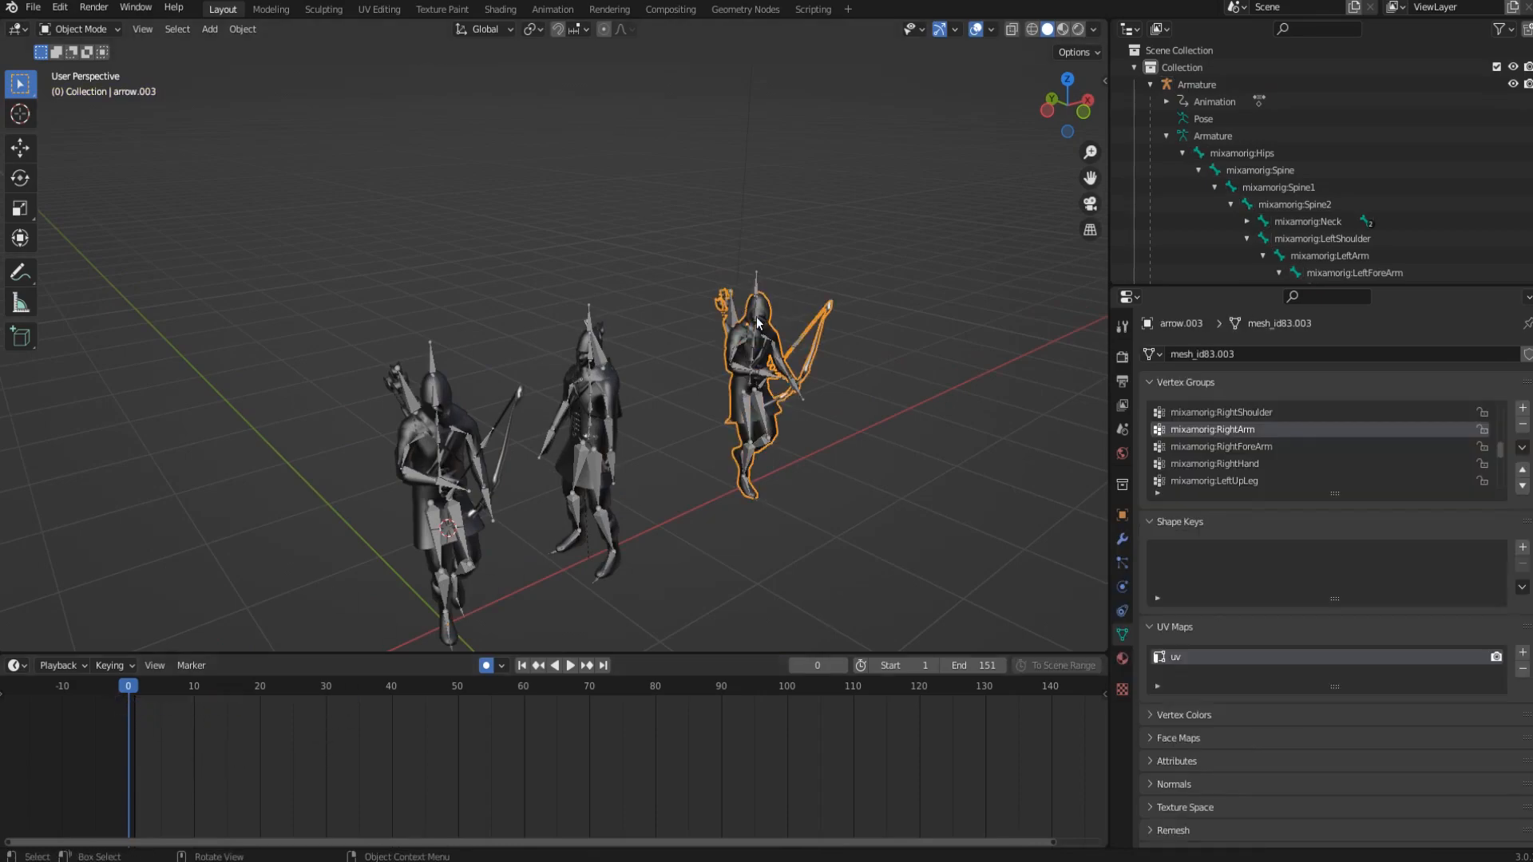
click(755, 276)
middle_drag(773, 429, 692, 322)
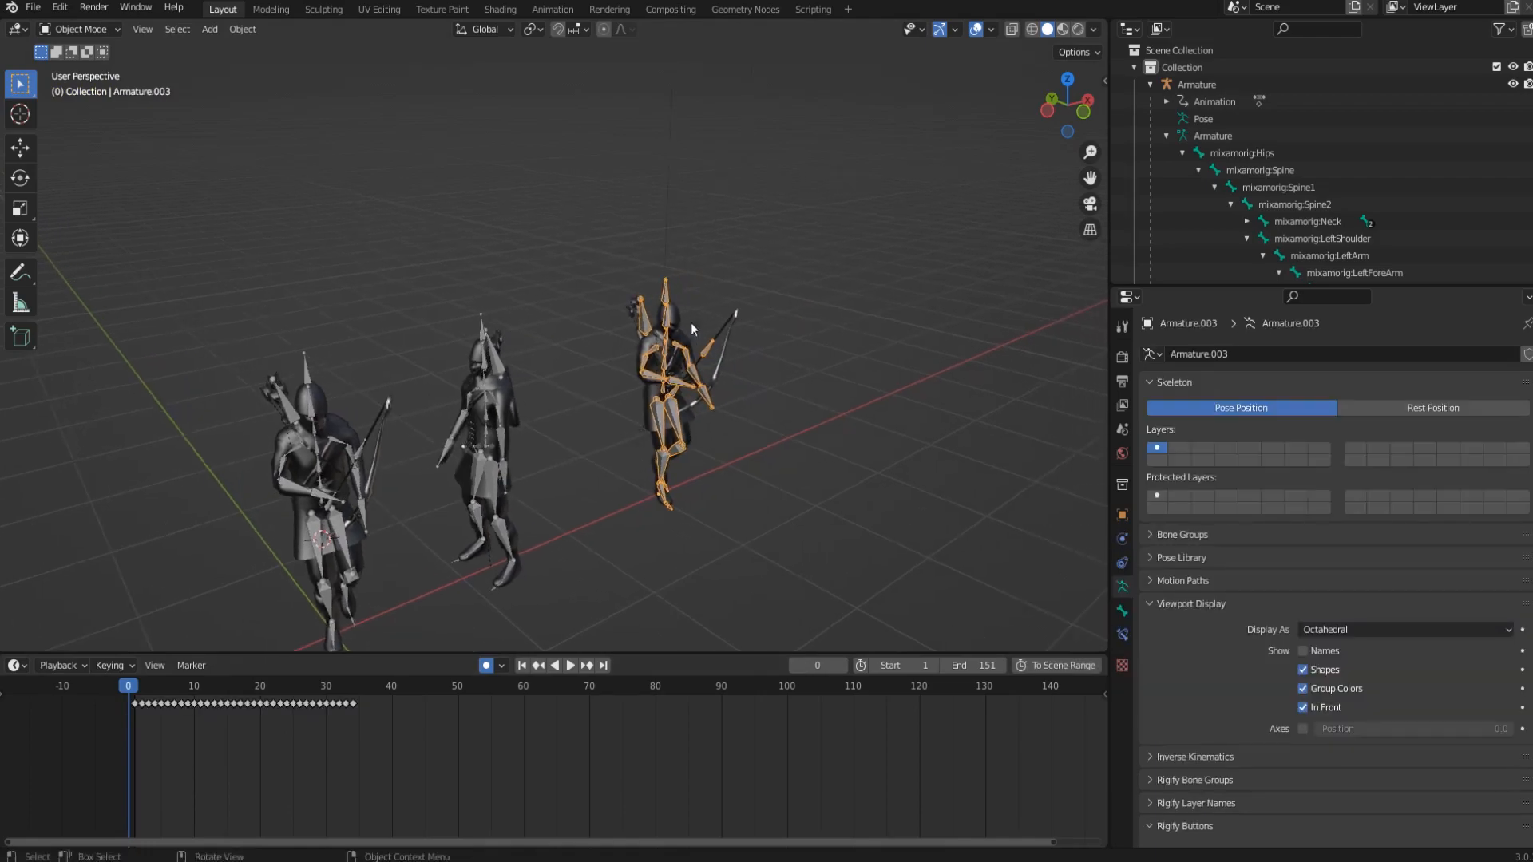
click(678, 323)
middle_drag(523, 414, 564, 430)
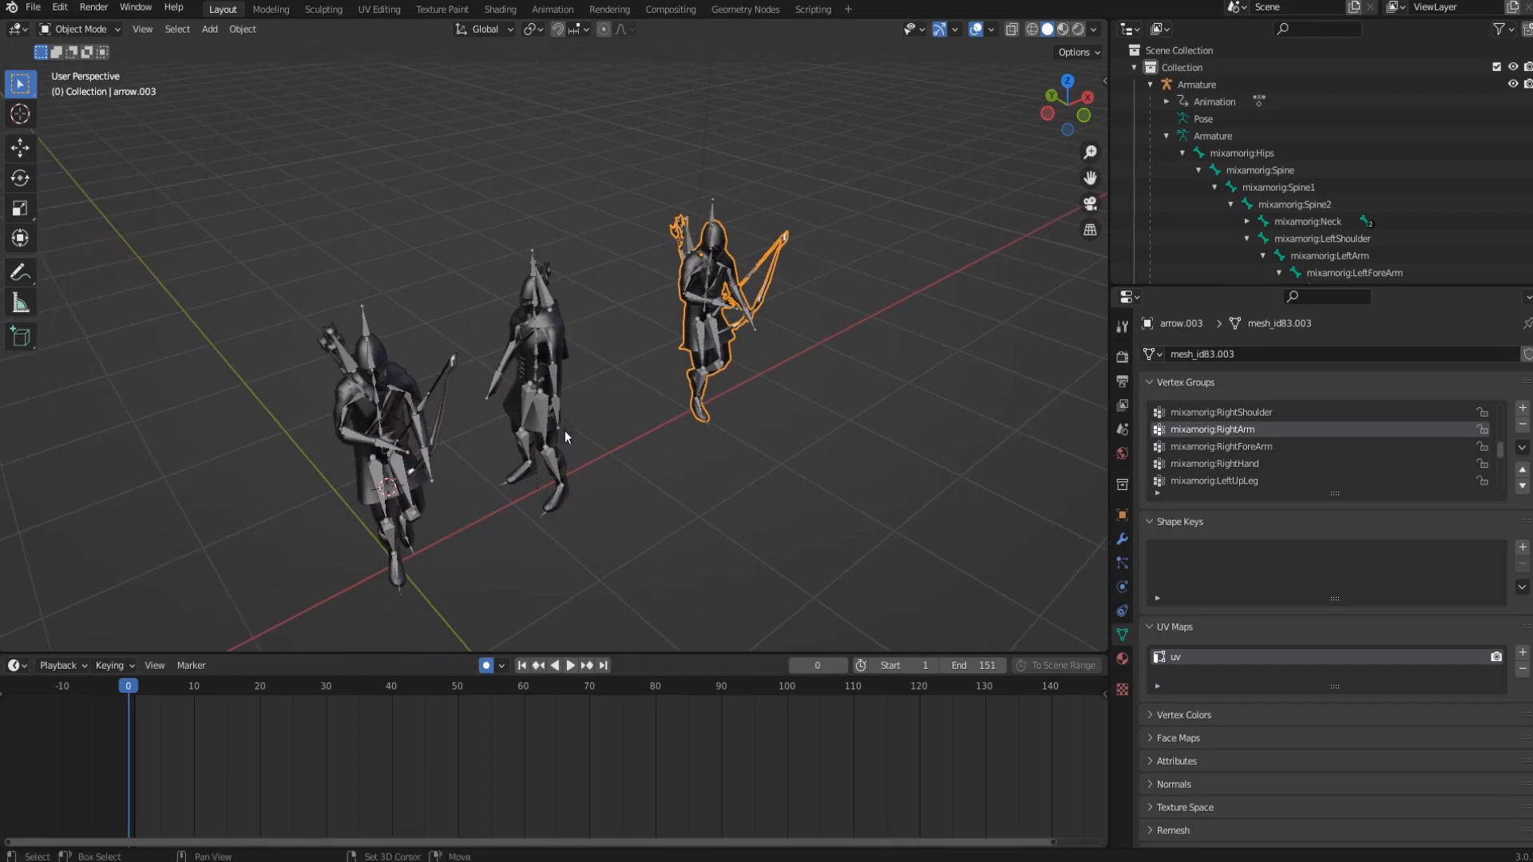
click(534, 270)
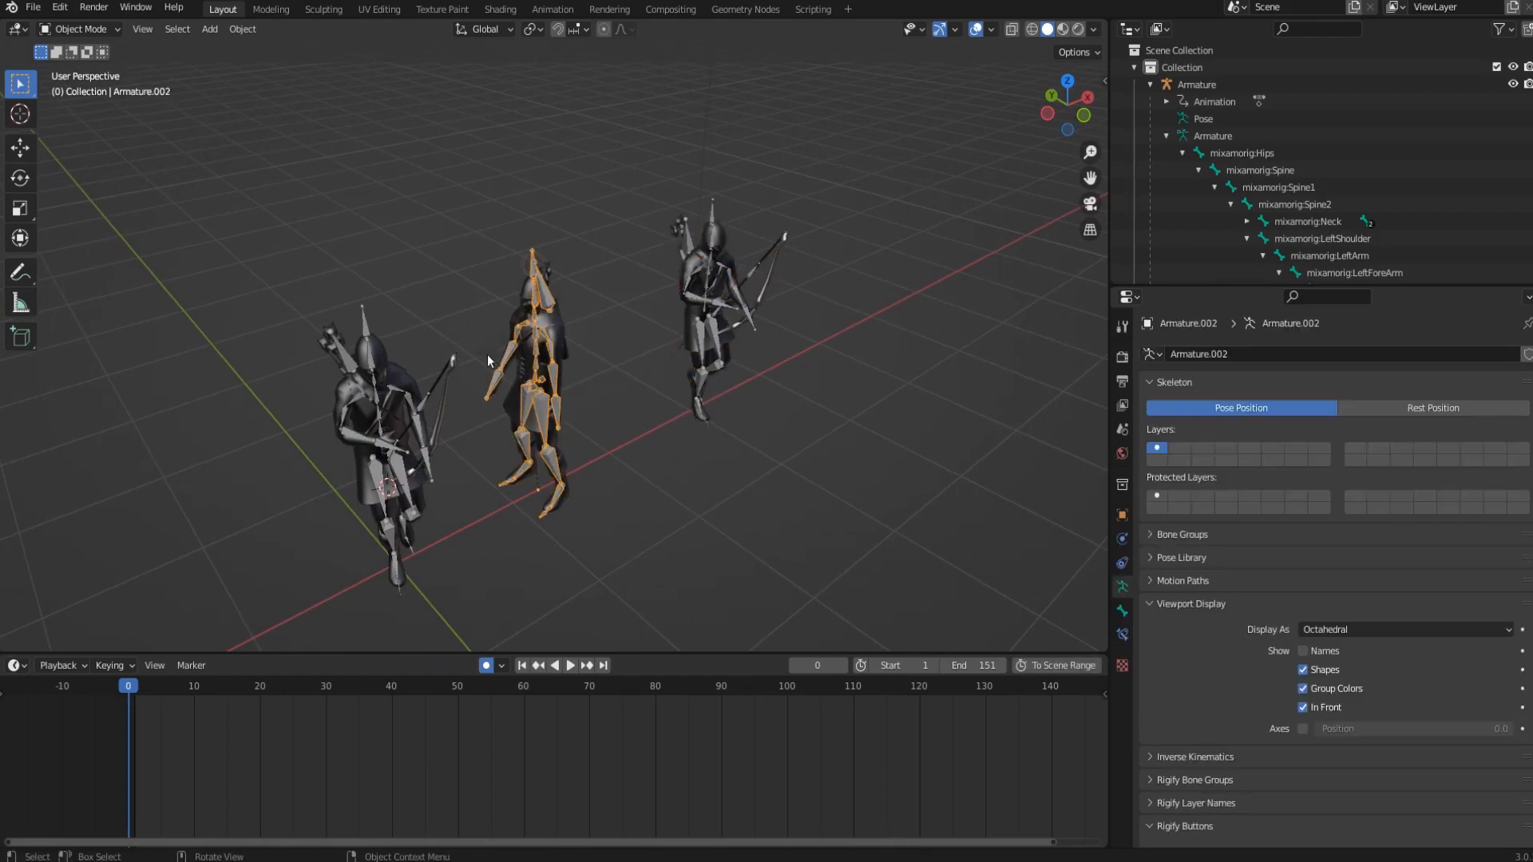
Select the original character's armature and switch to the Animation workspace.
click(374, 336)
middle_drag(422, 443, 490, 431)
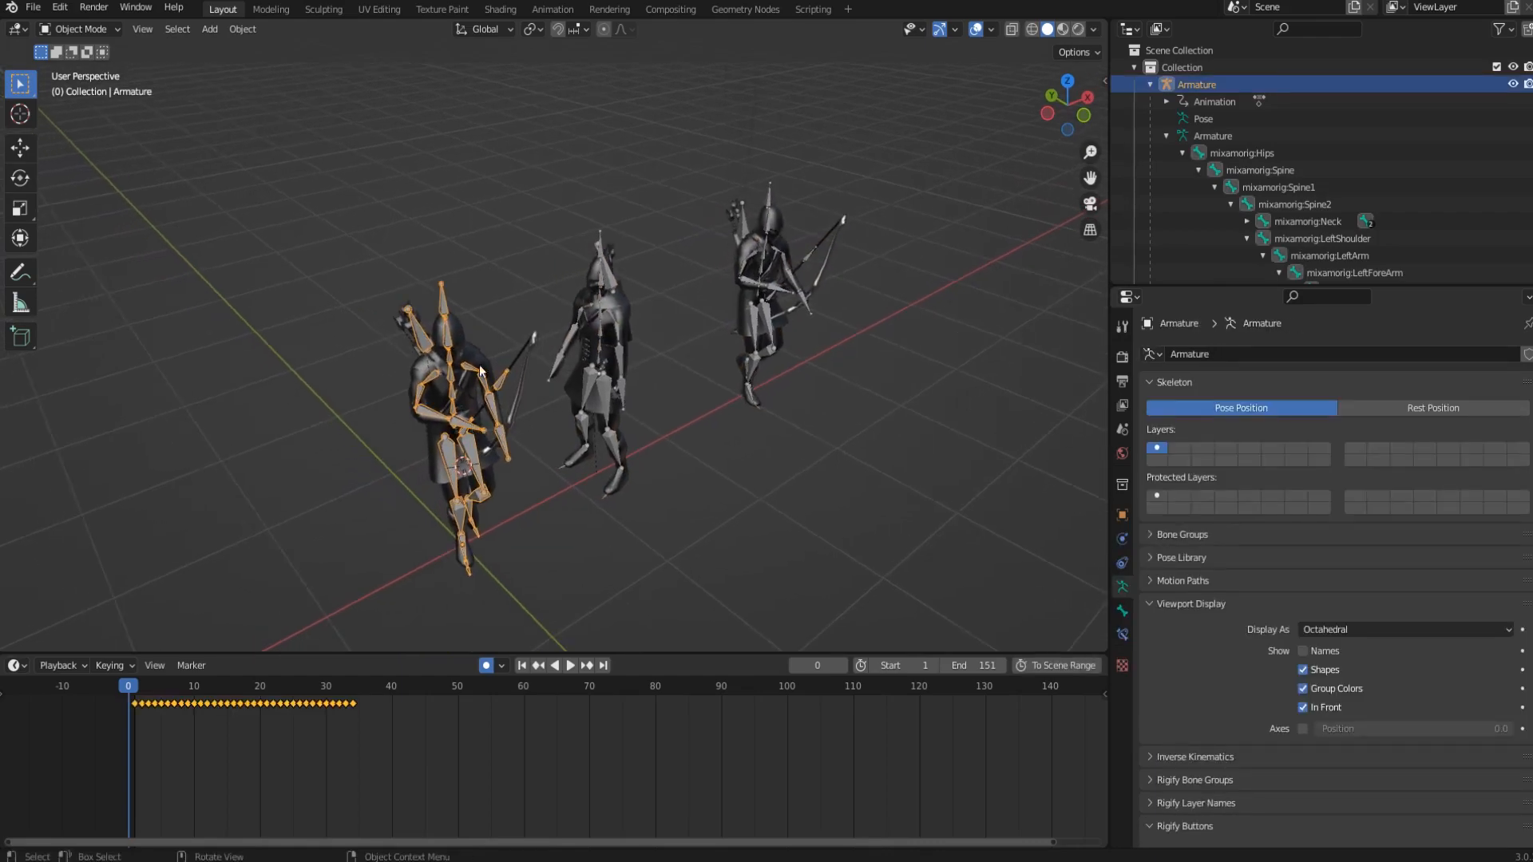
click(550, 9)
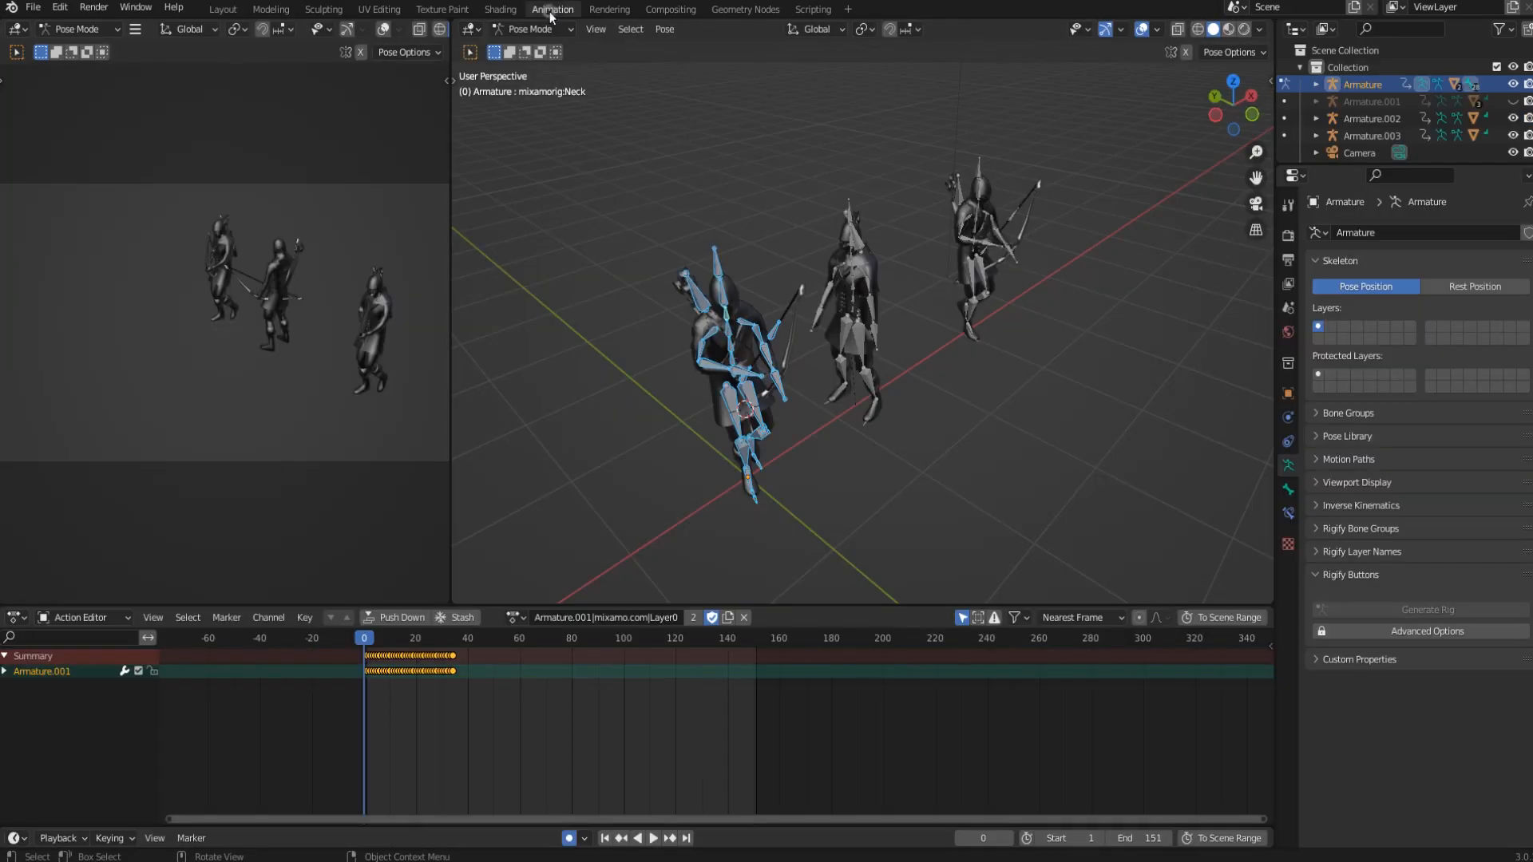
Try the Armature|mixamo.com|Layer0 action on the original armature and switch back to Armature.001|mixamo.com|Layer0.
click(515, 617)
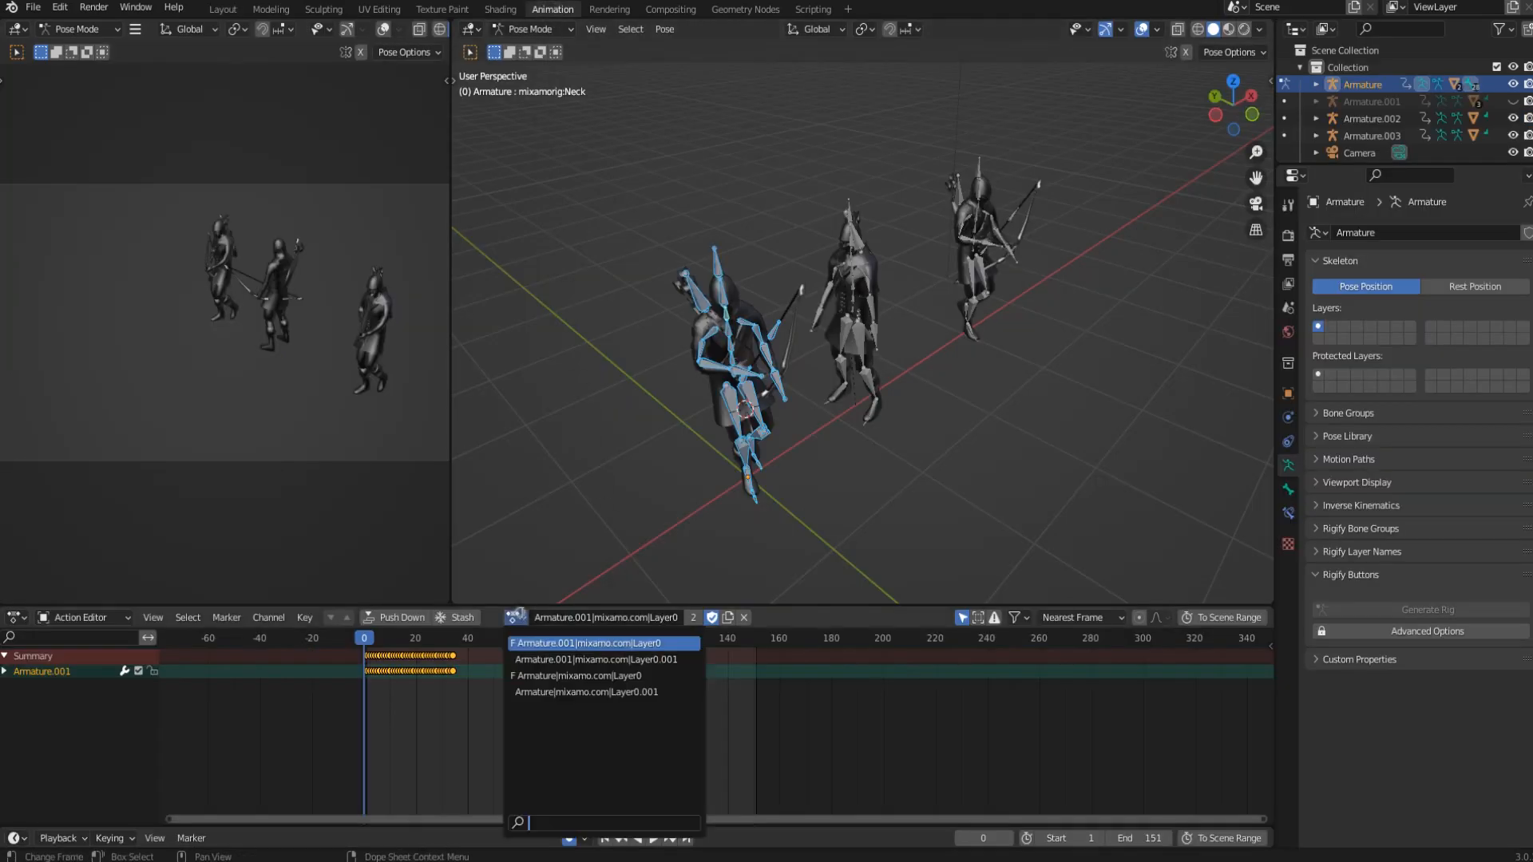
click(559, 676)
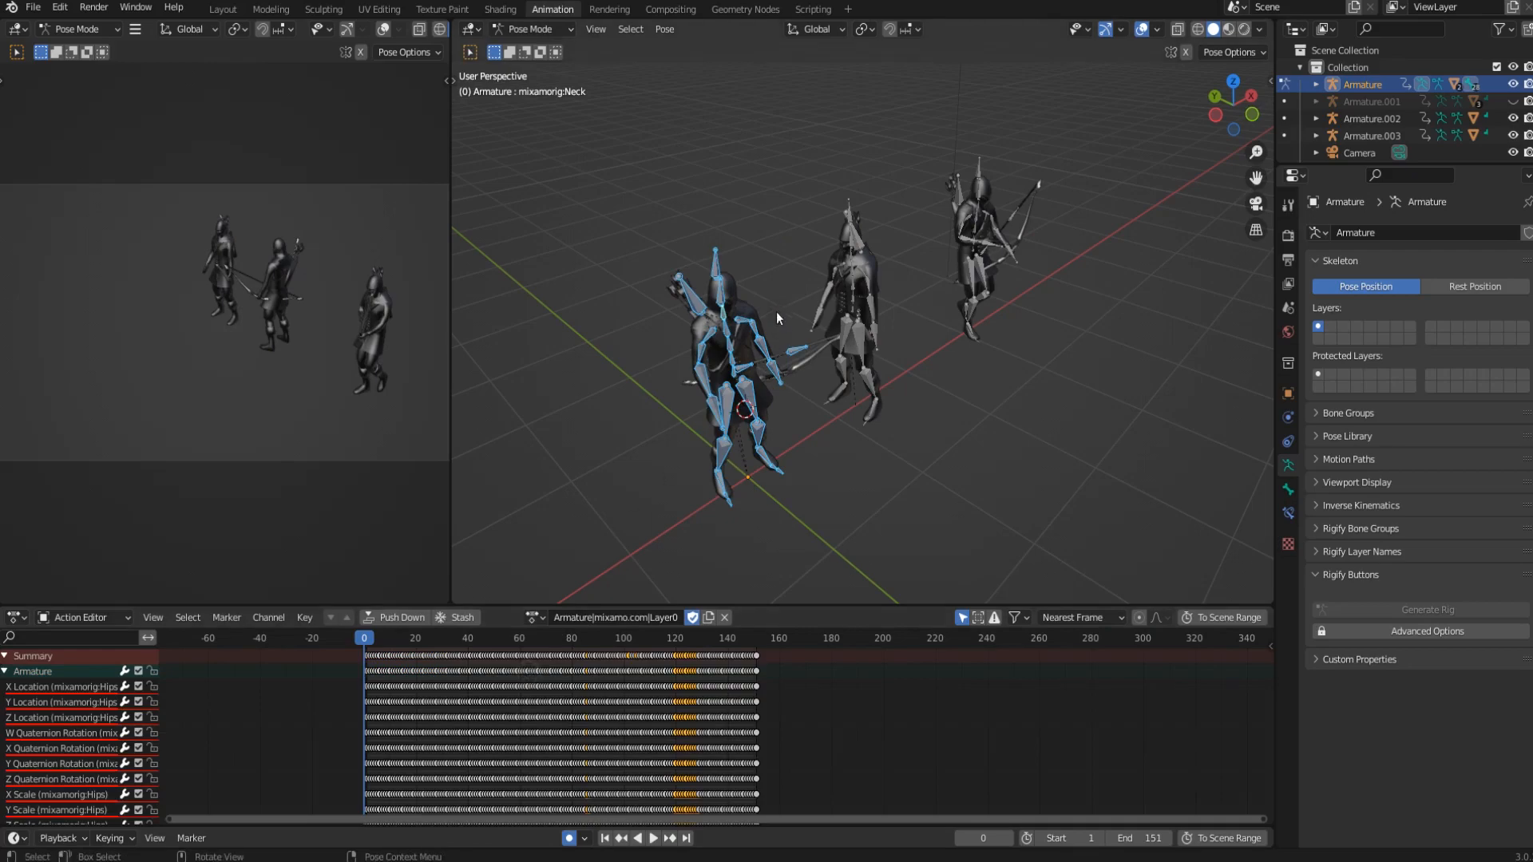
click(519, 620)
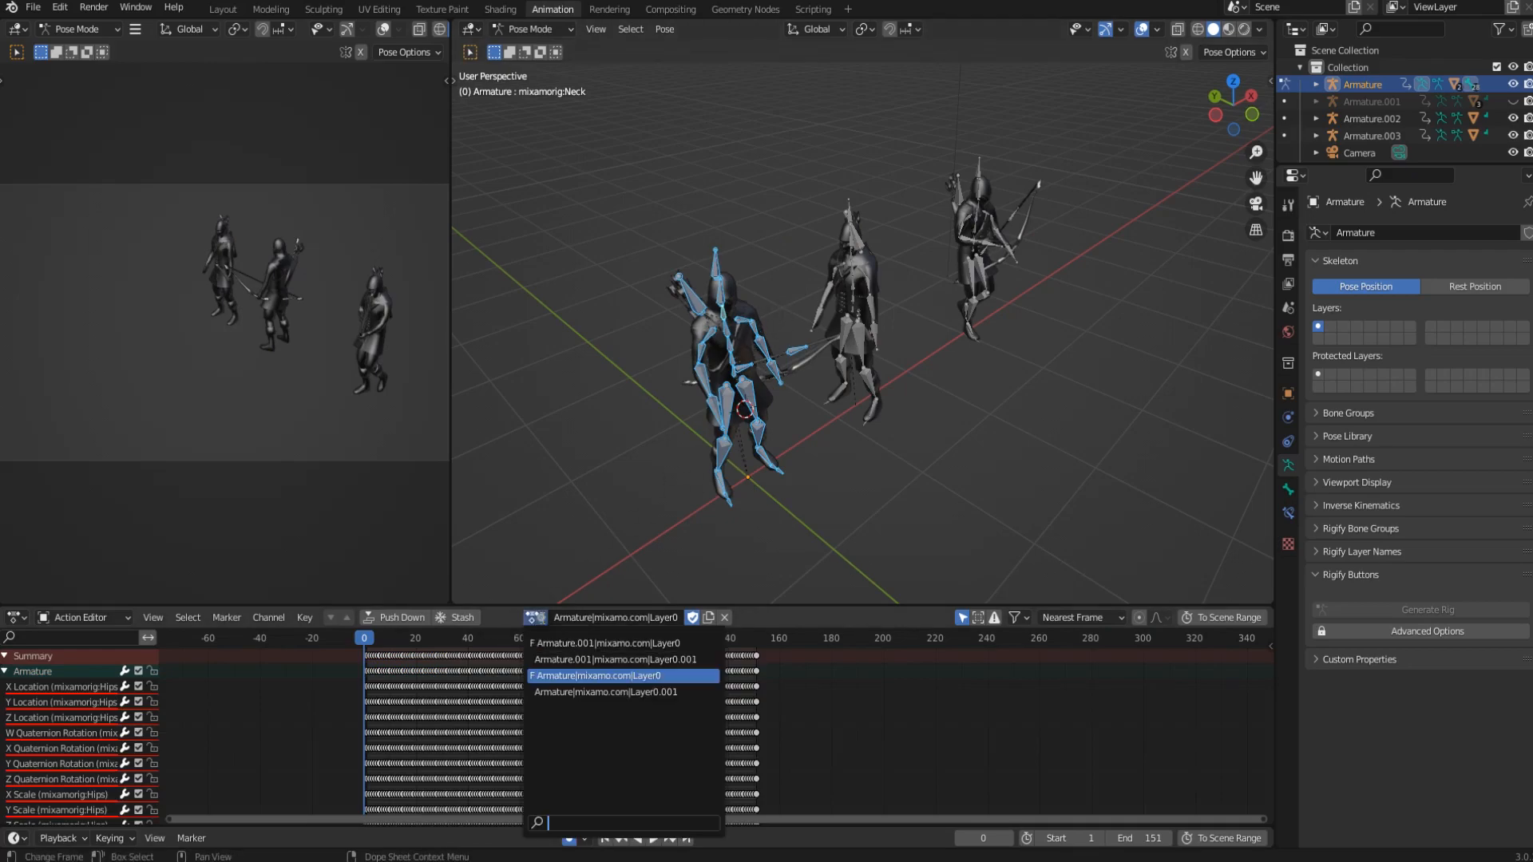
click(545, 643)
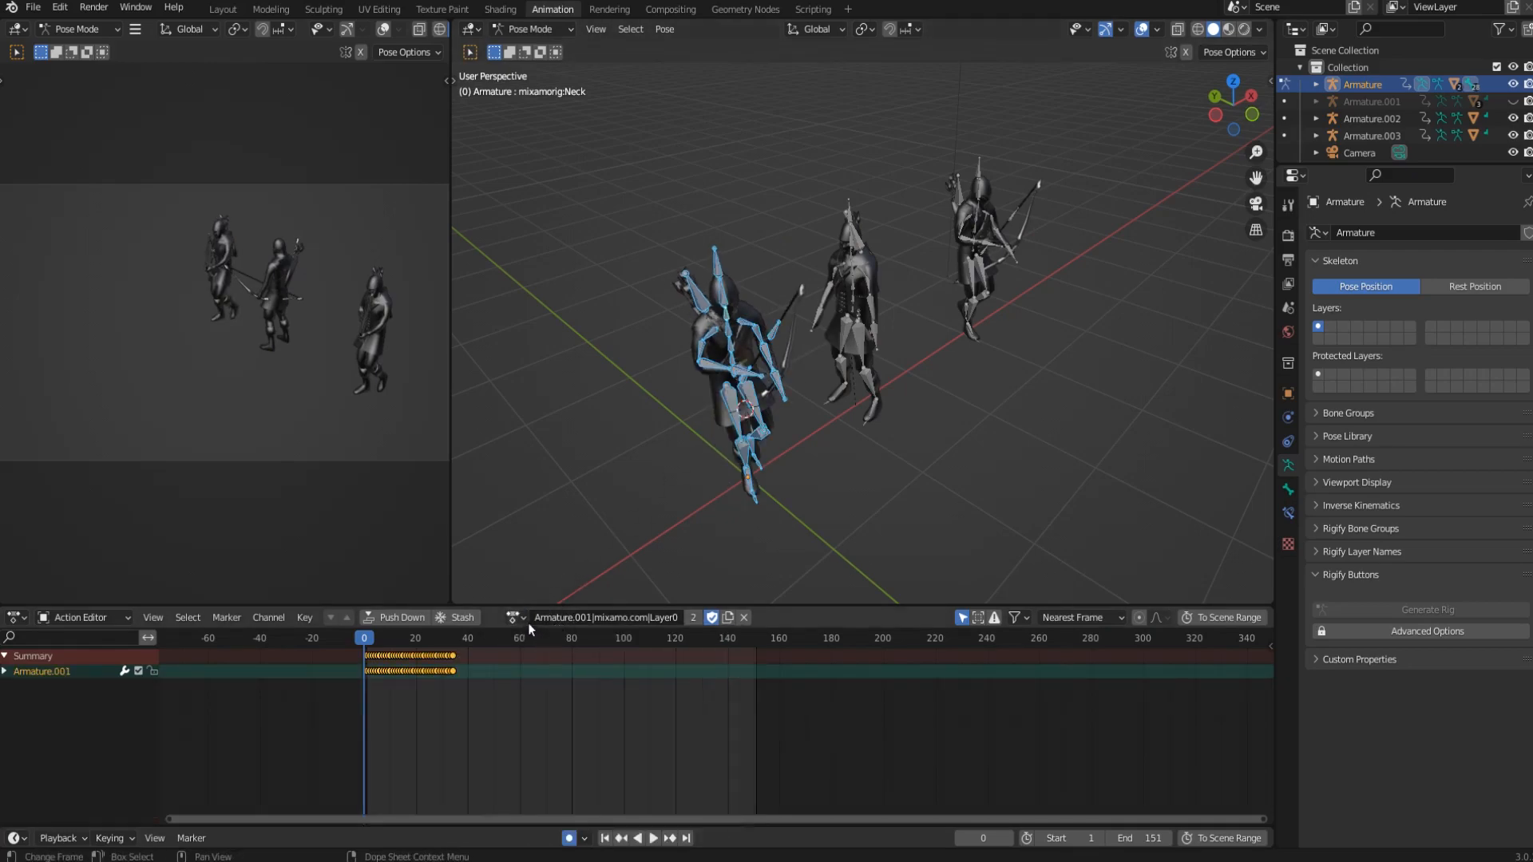
Assign the Armature|mixamo.com|Layer0 action to the original armature, play it and return to frame 0.
click(517, 618)
click(529, 676)
key(space)
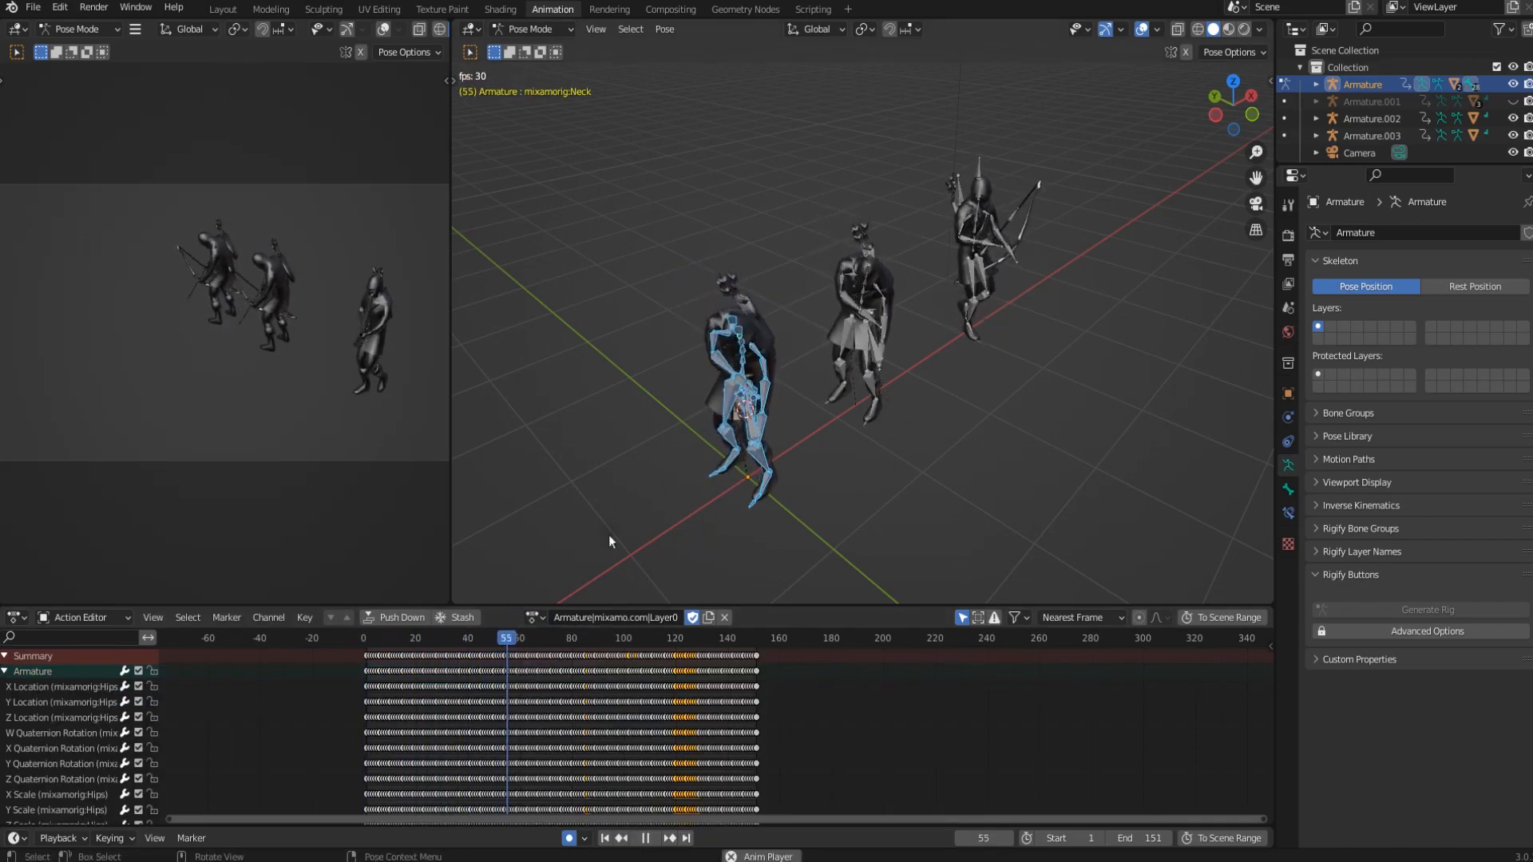
key(space)
drag(523, 645, 366, 655)
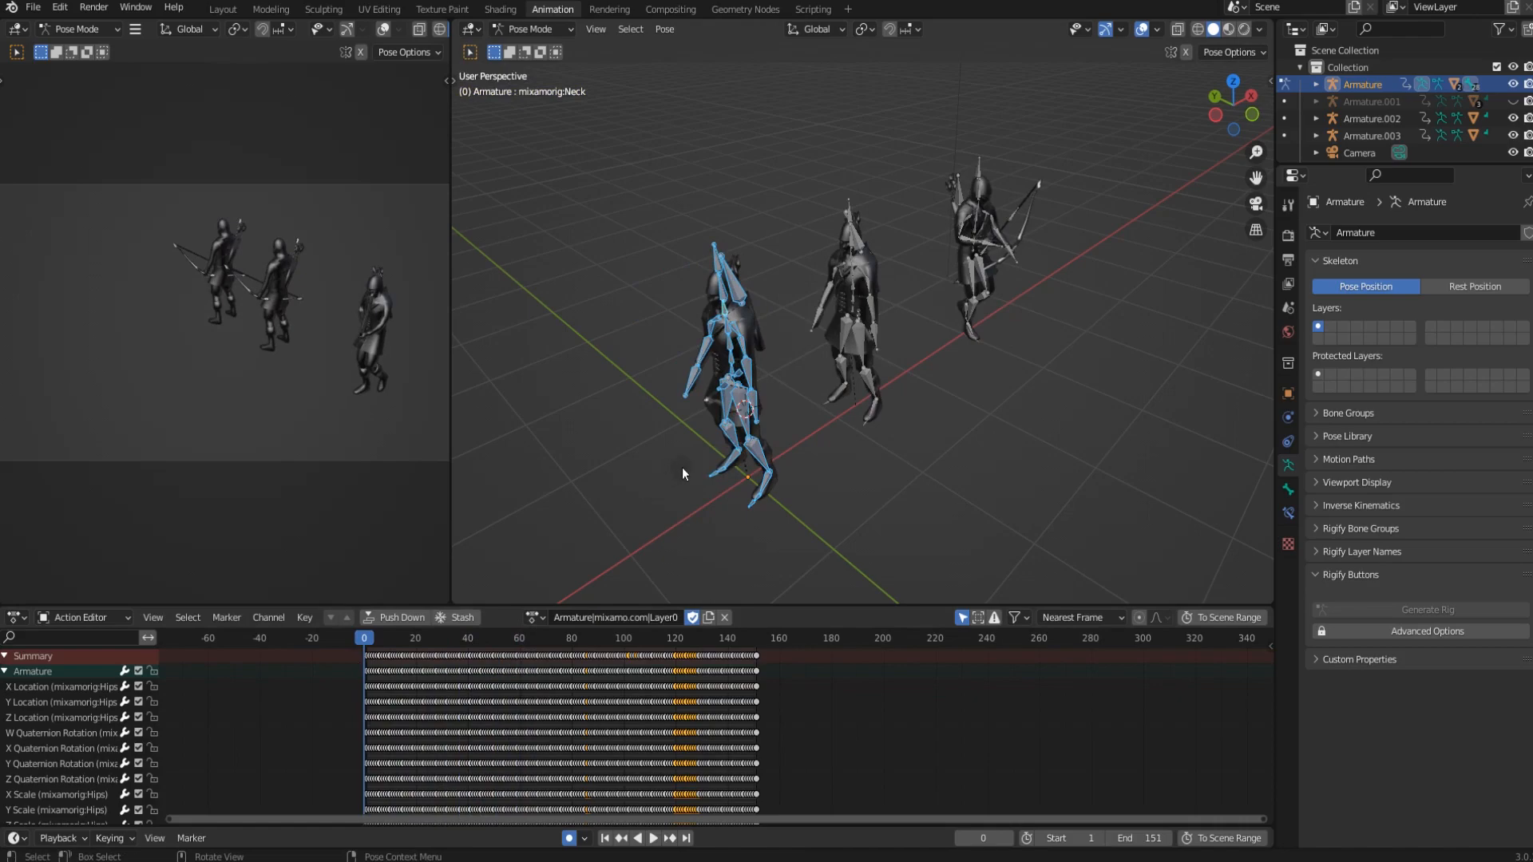
Return to the Layout workspace and select the newly pasted third character with its armature and mesh.
middle_drag(681, 467, 559, 506)
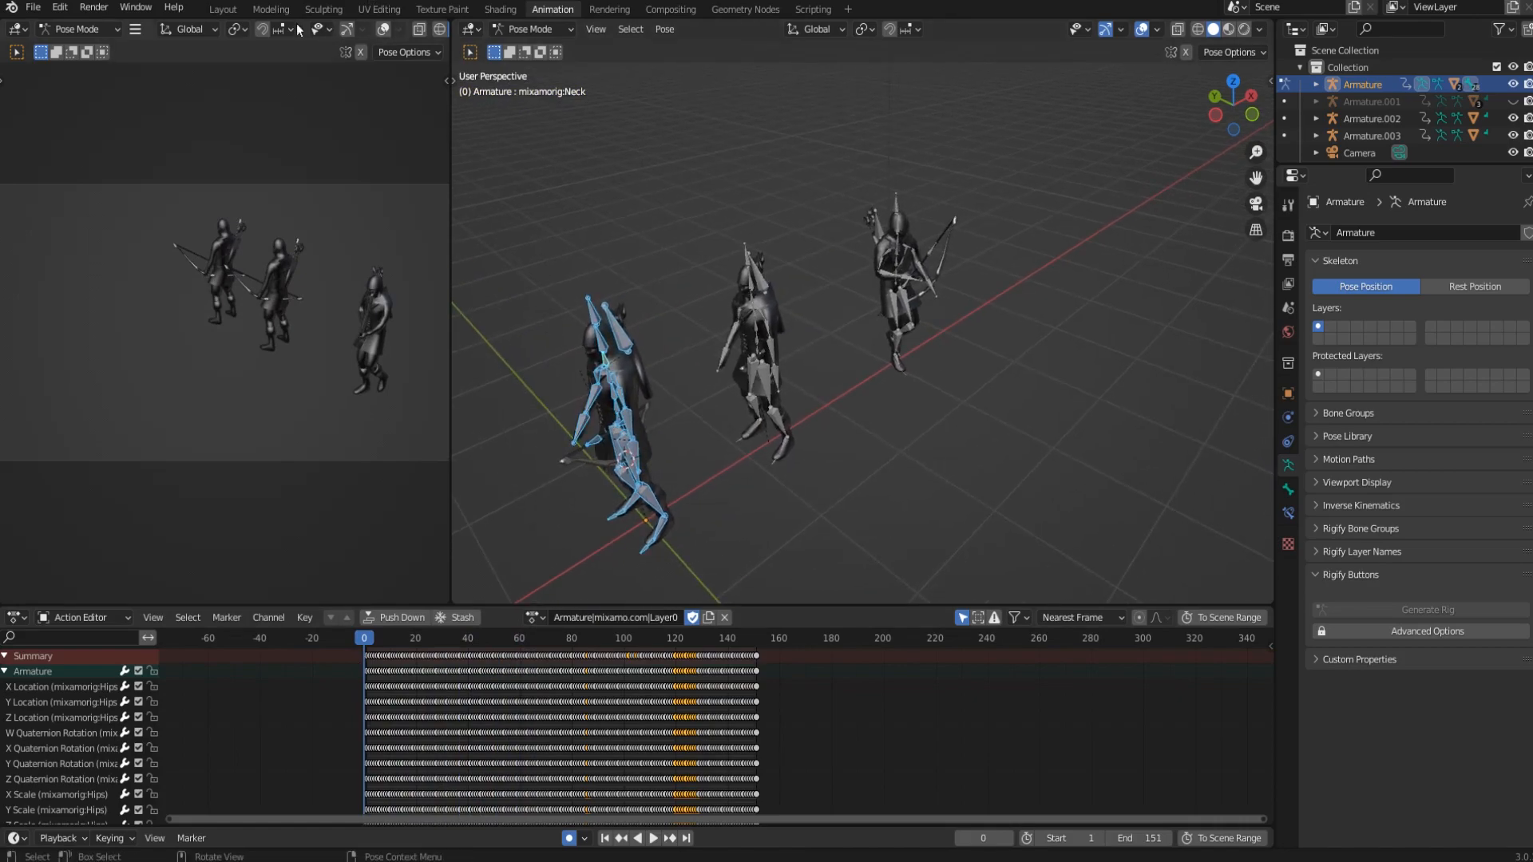
click(232, 11)
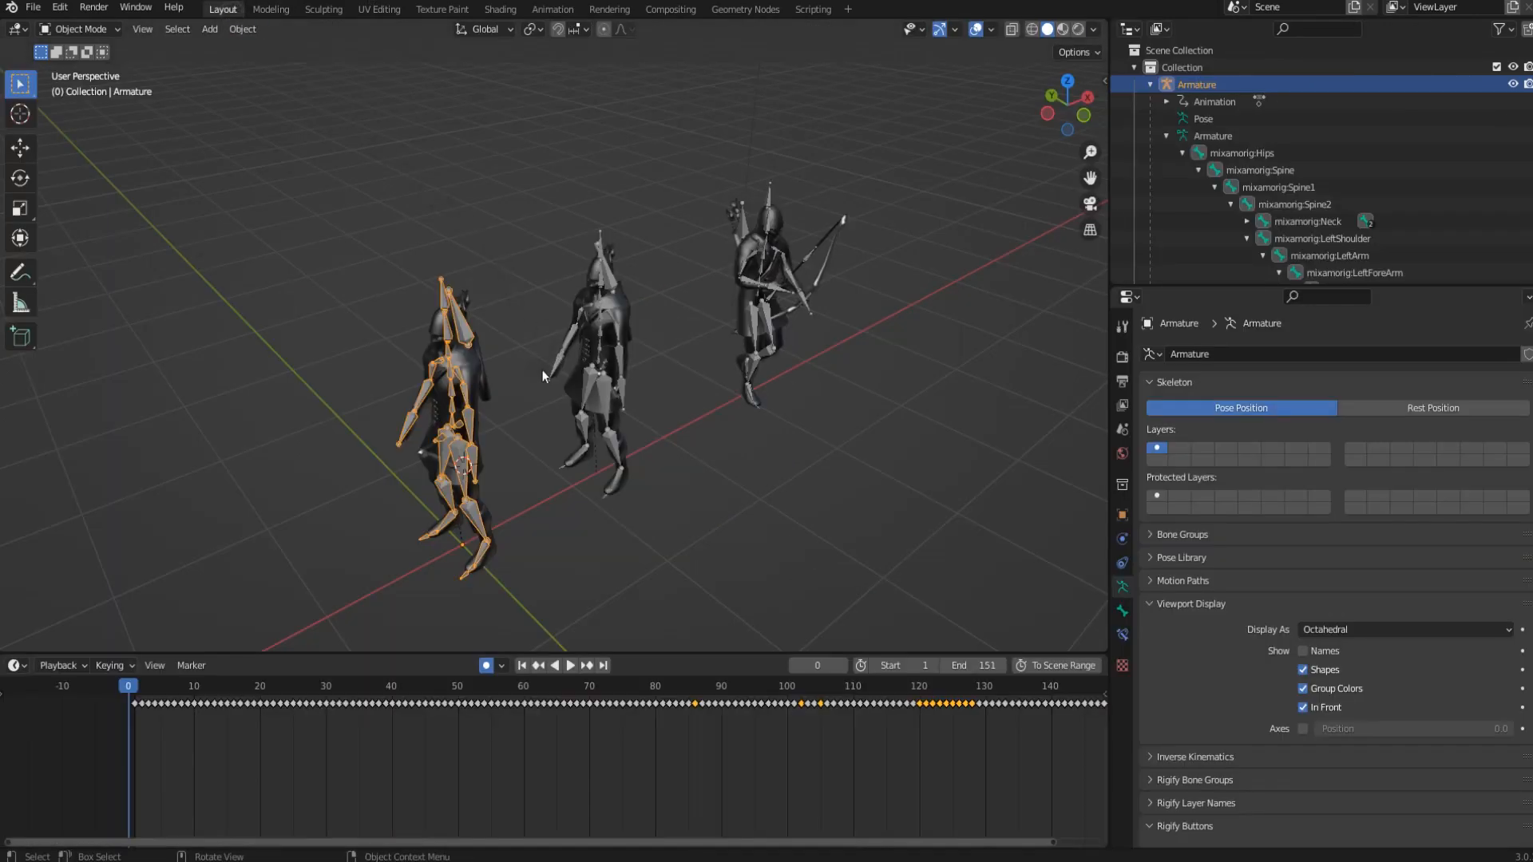
scroll(546, 367, up, 4)
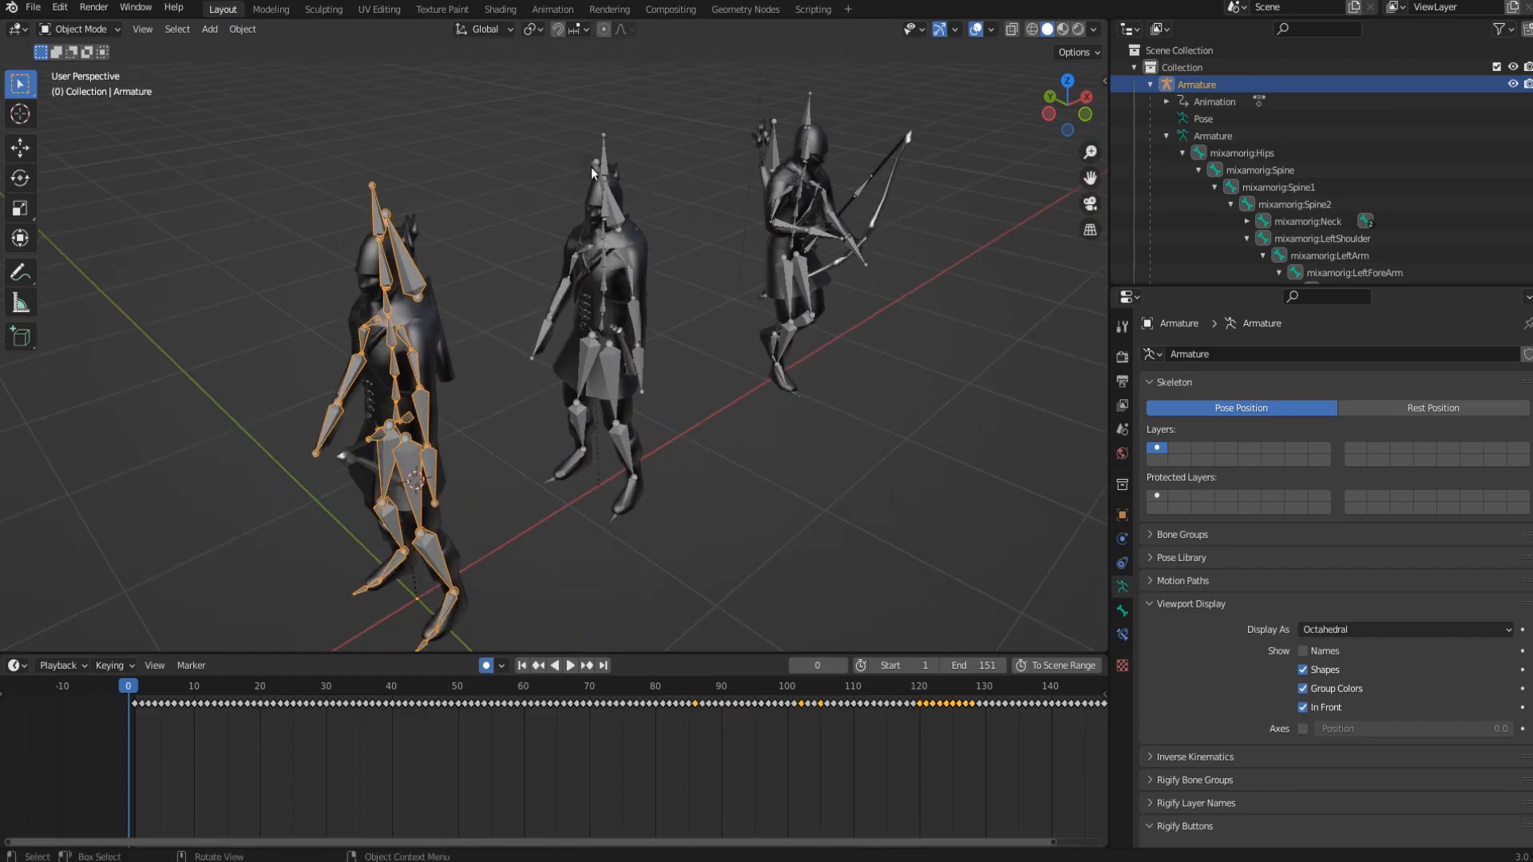
click(605, 177)
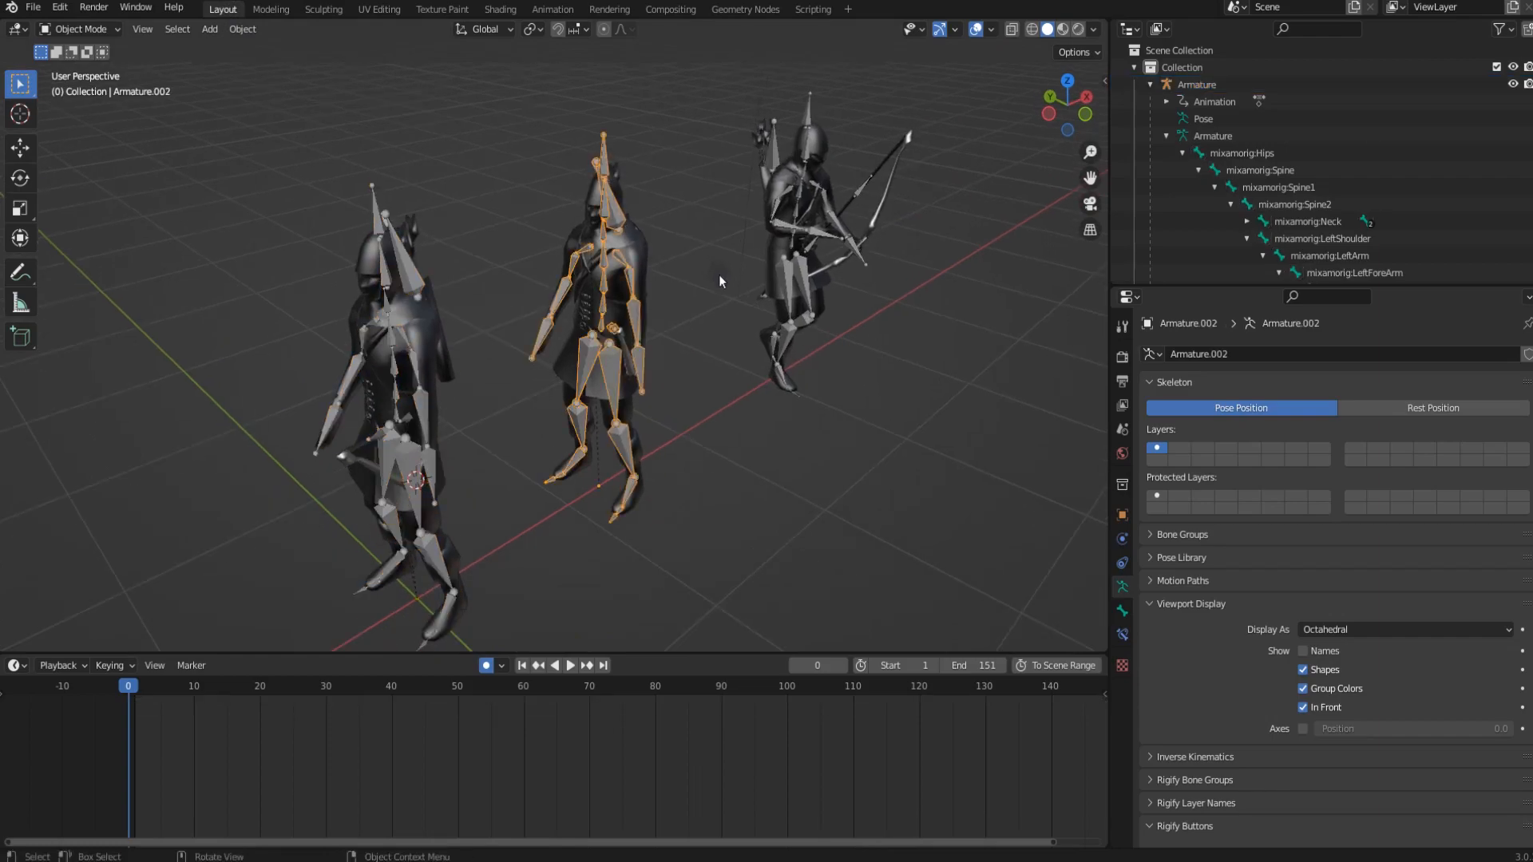
drag(741, 94, 980, 475)
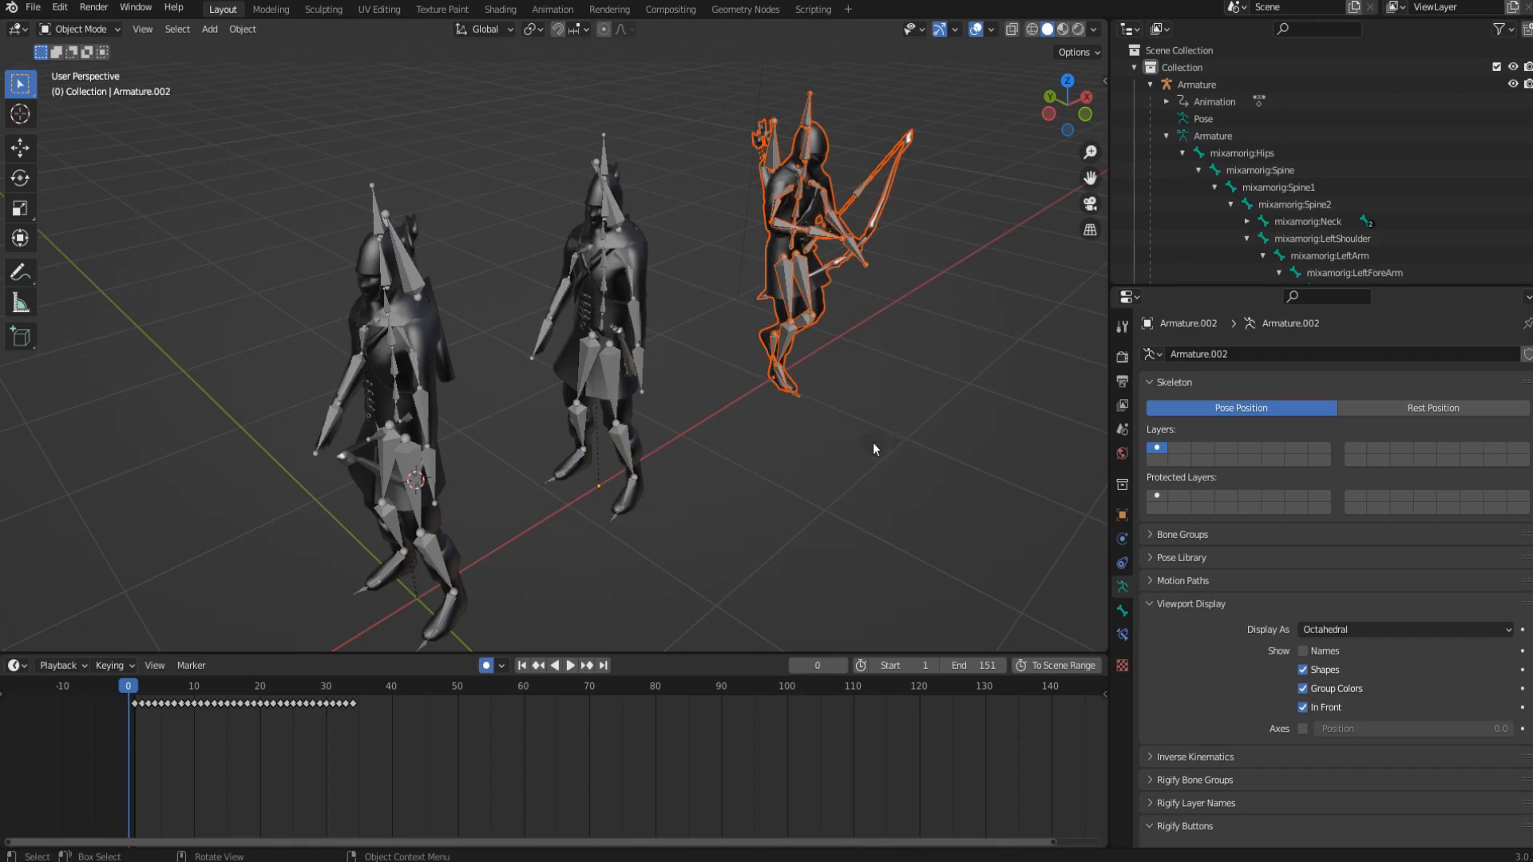
middle_drag(888, 391, 717, 412)
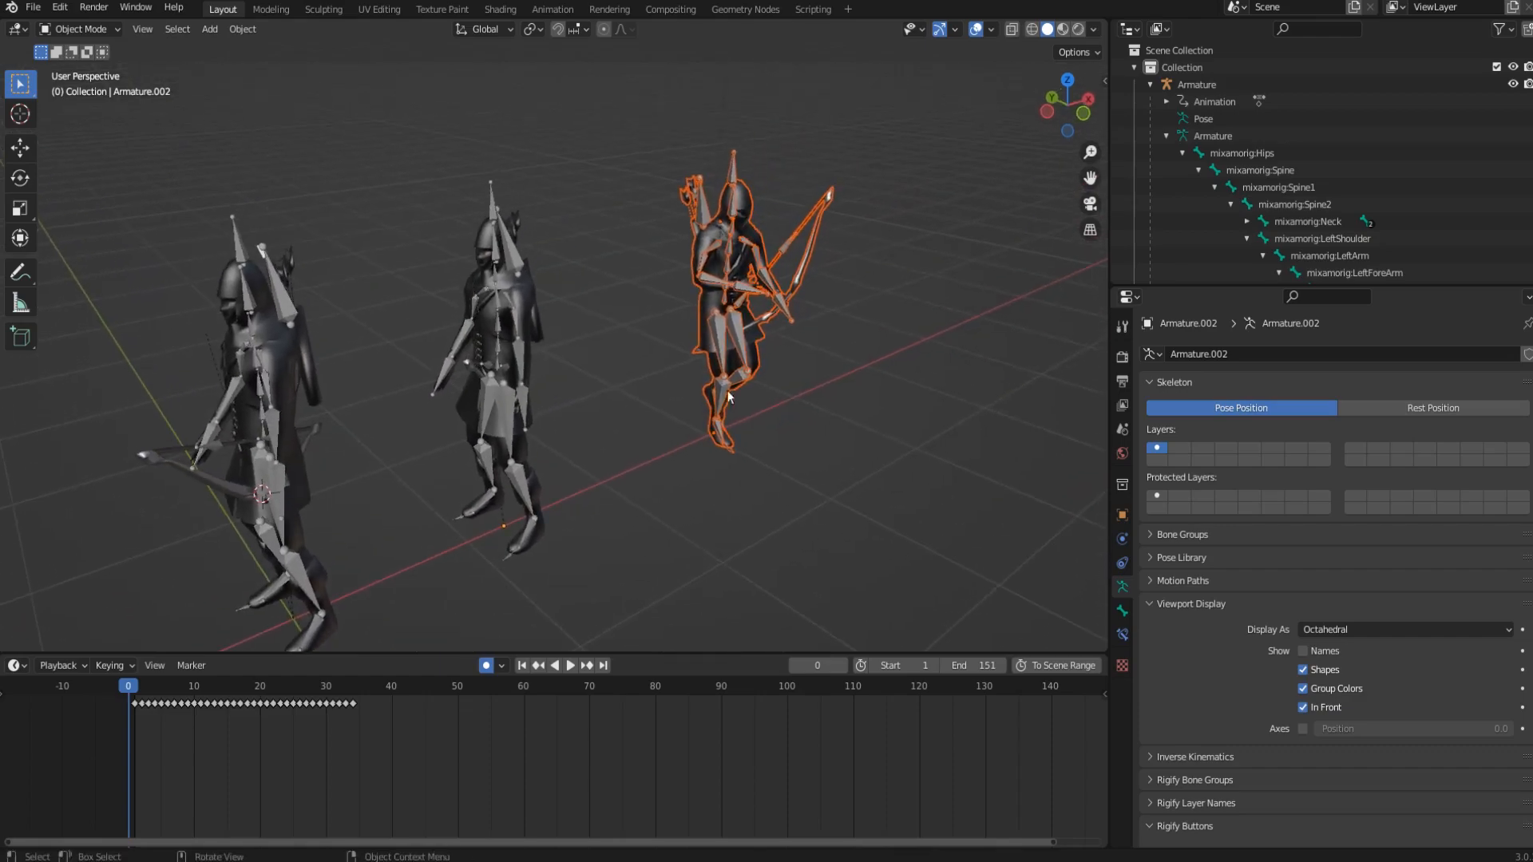
Batch rename all bones of the third character's armature with the suffix _2.
click(736, 172)
key(Tab)
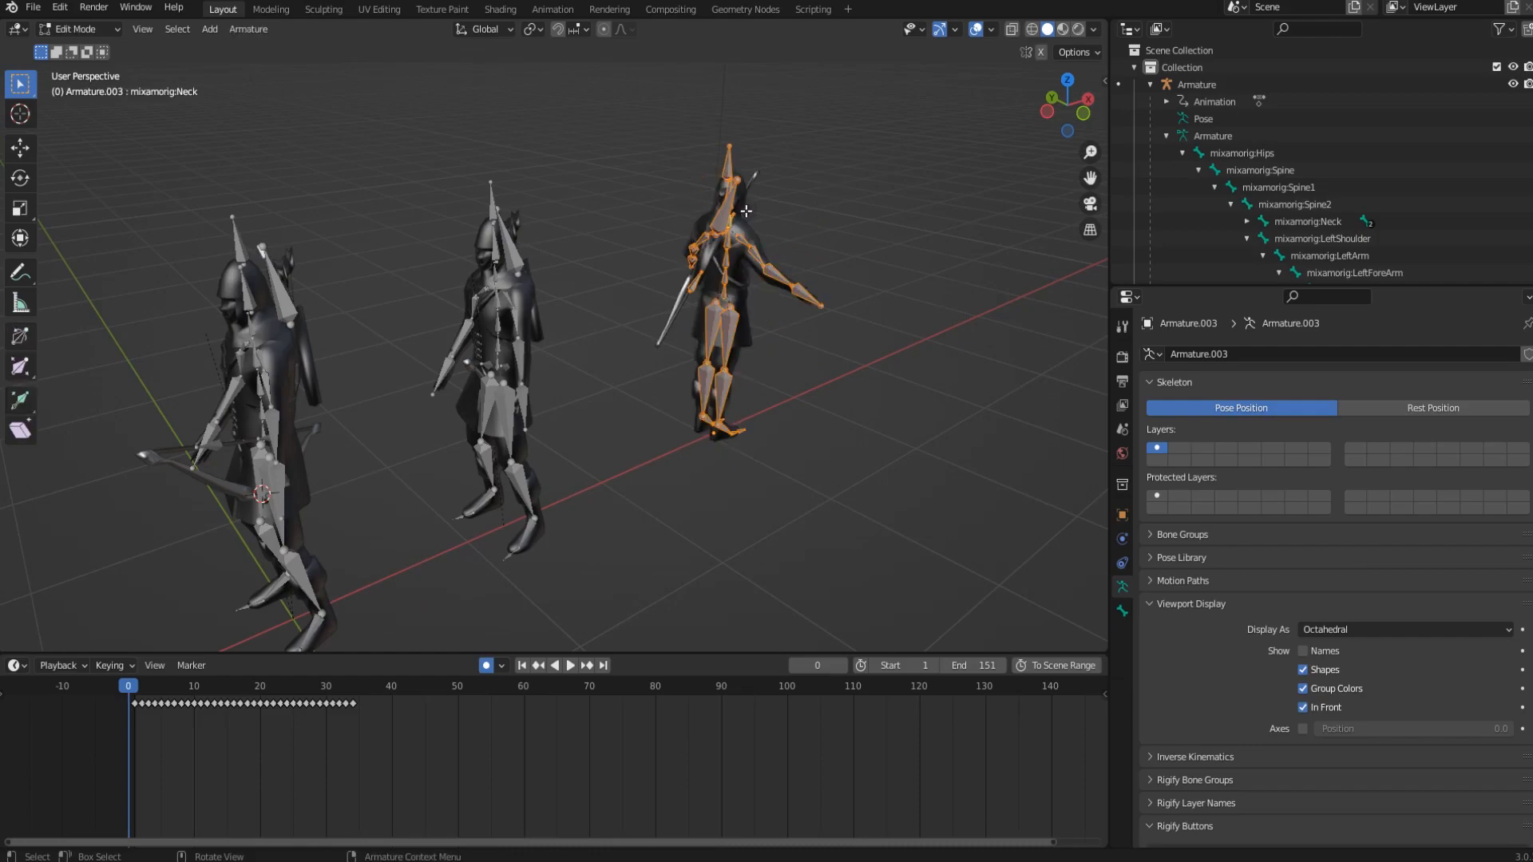
click(759, 479)
key(a)
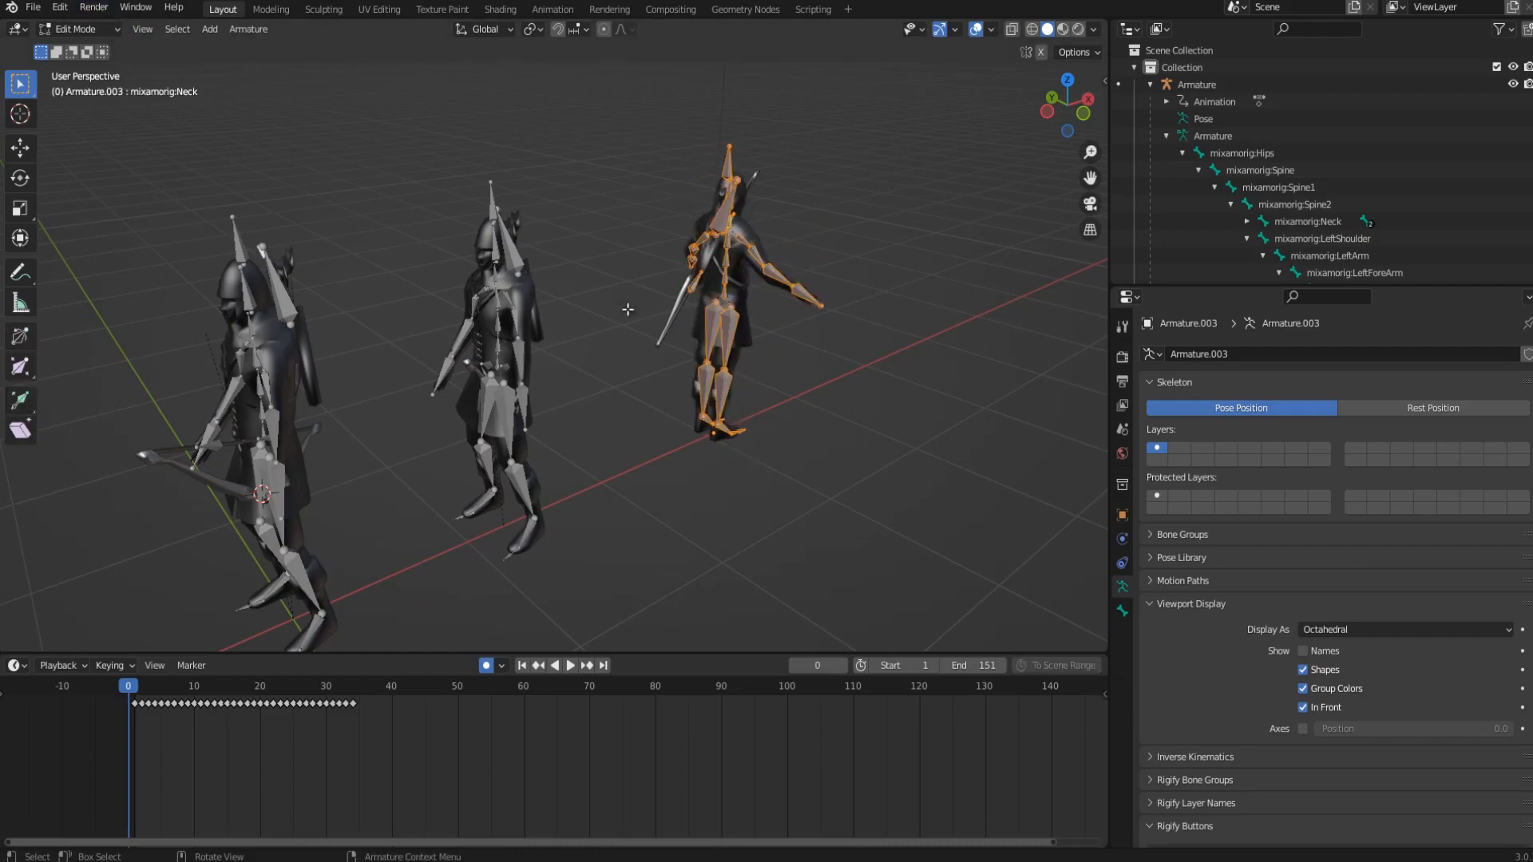
click(60, 7)
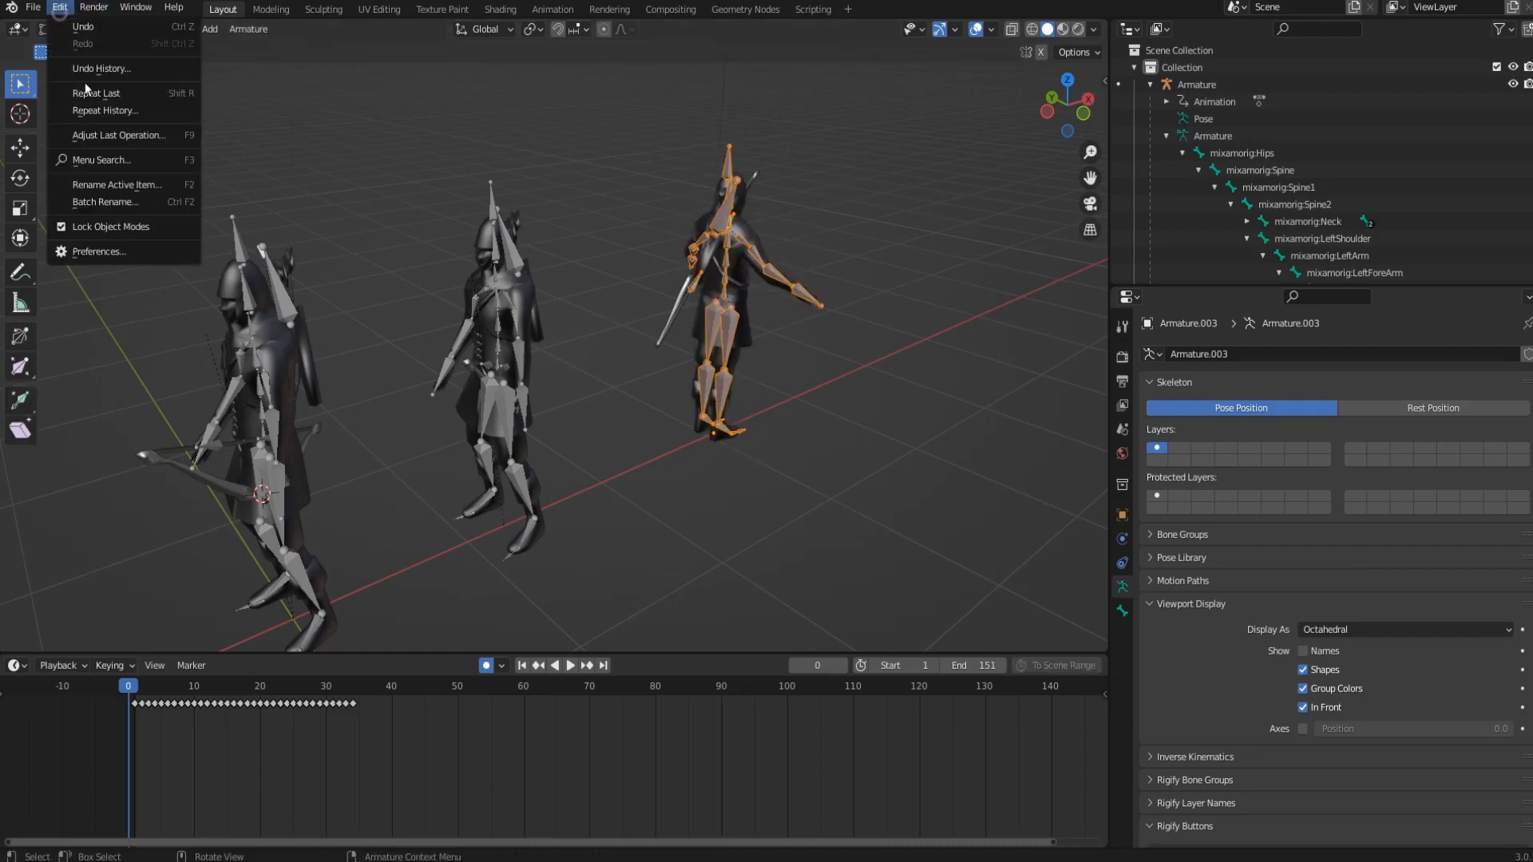
click(122, 204)
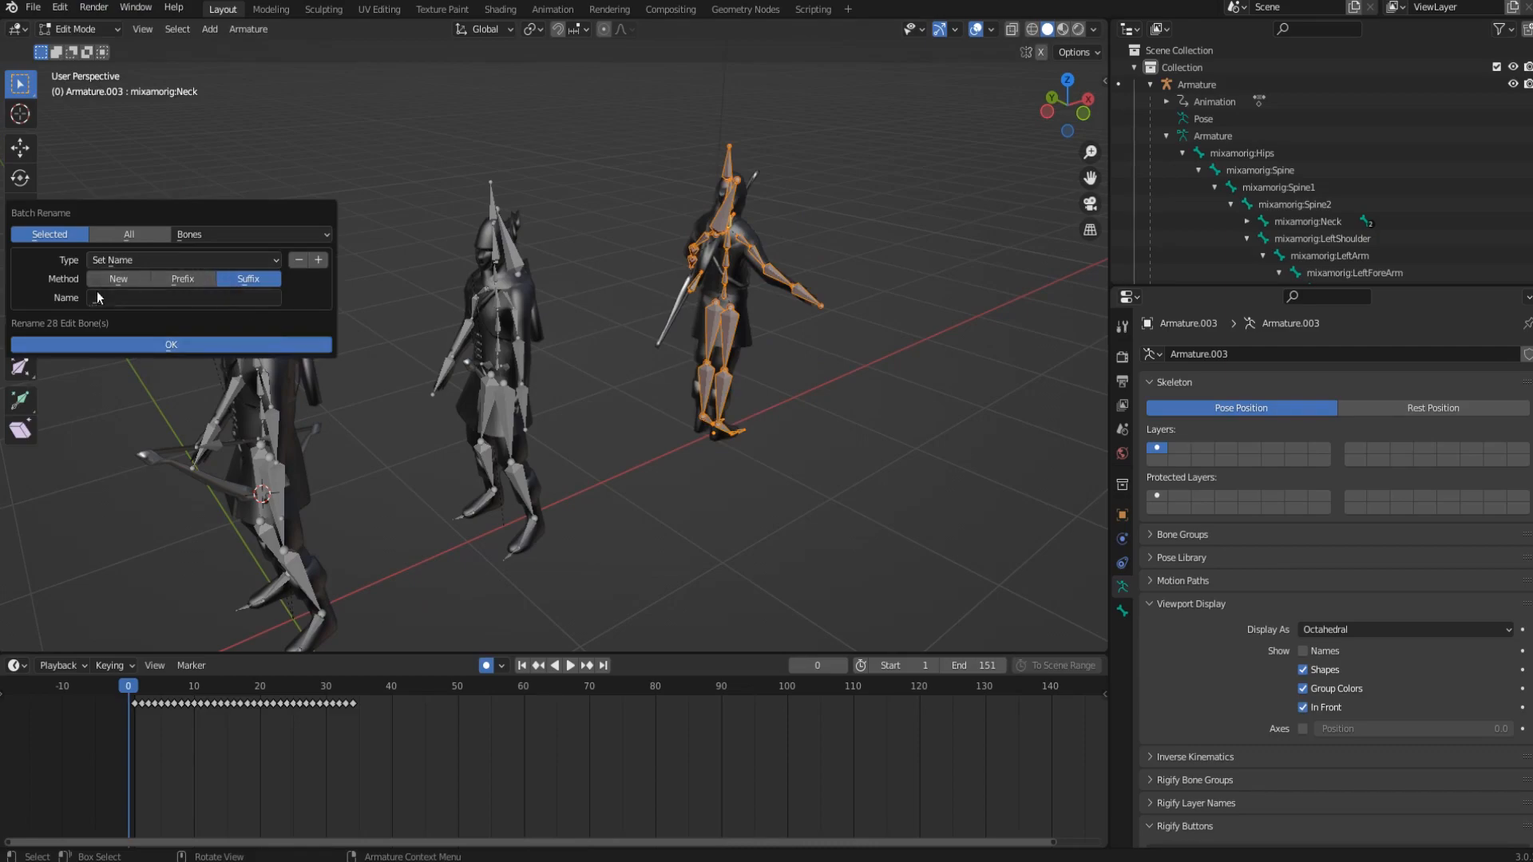
click(227, 347)
key(Tab)
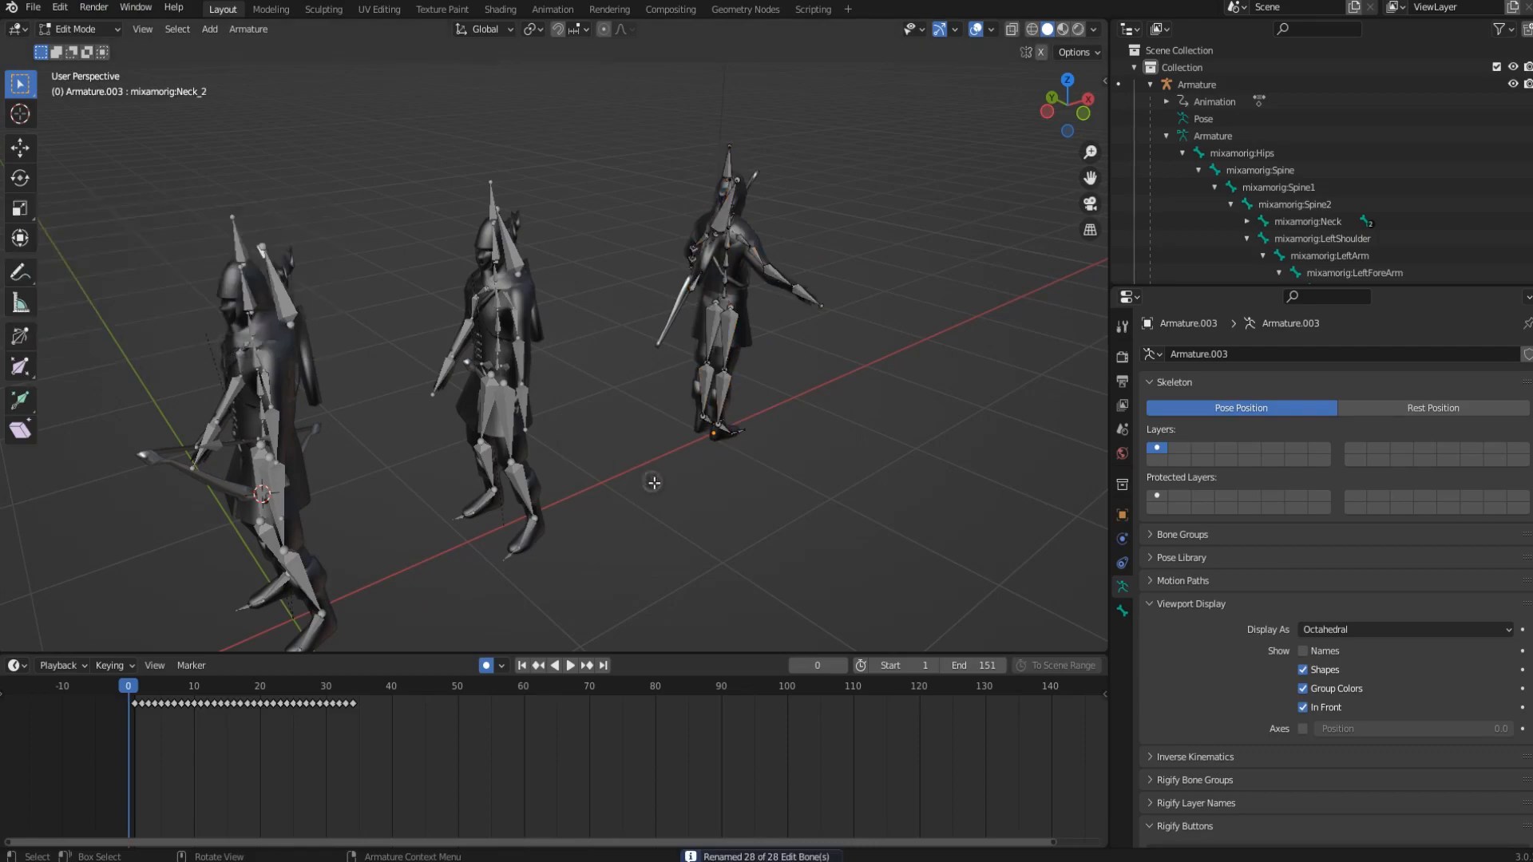
Play the animation of all three characters and return to frame 0.
key(space)
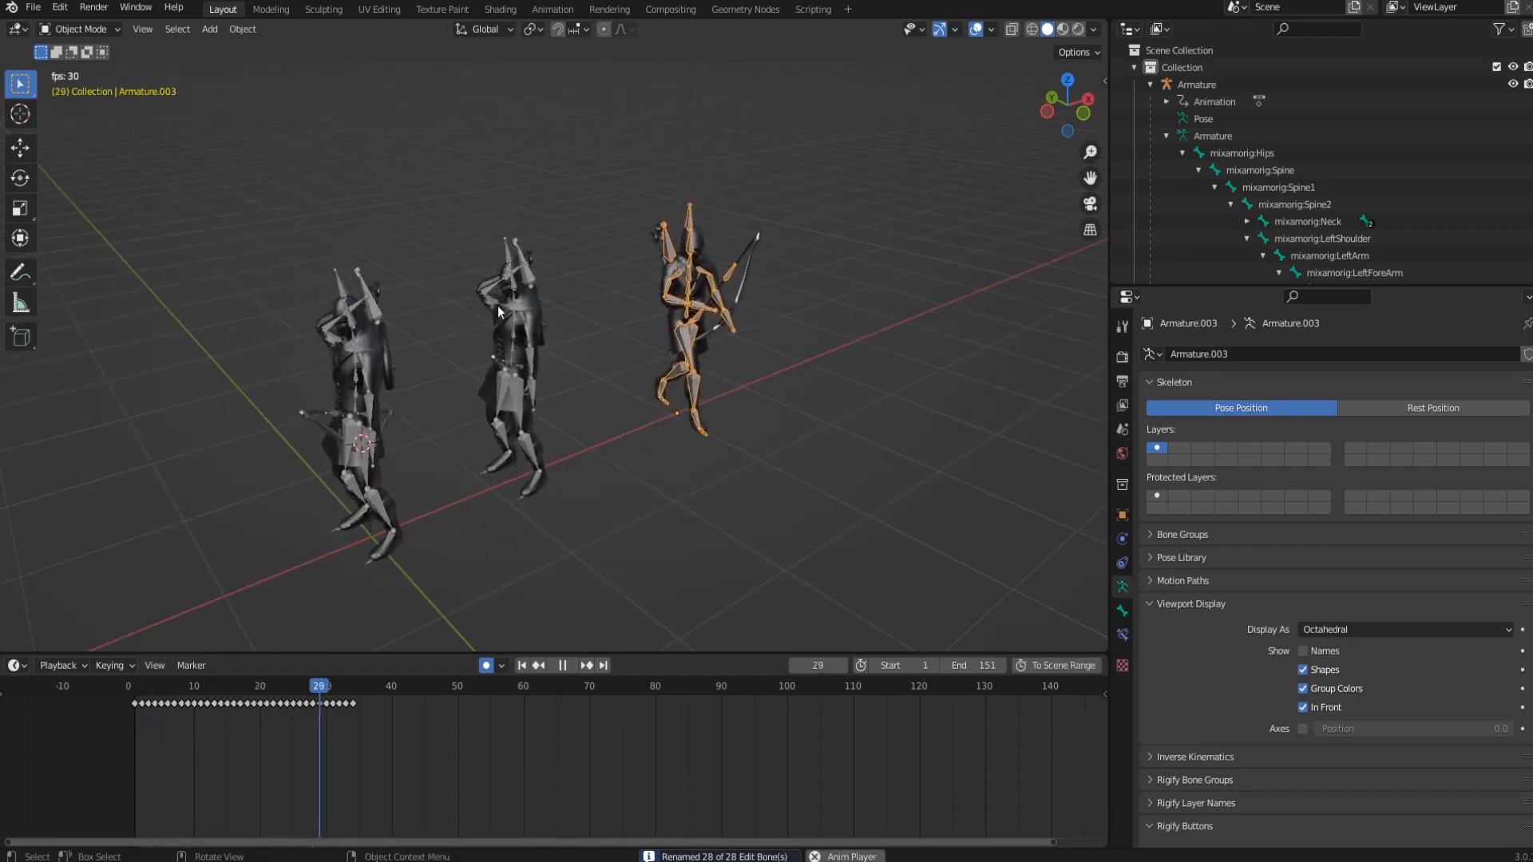
drag(611, 687, 133, 711)
key(space)
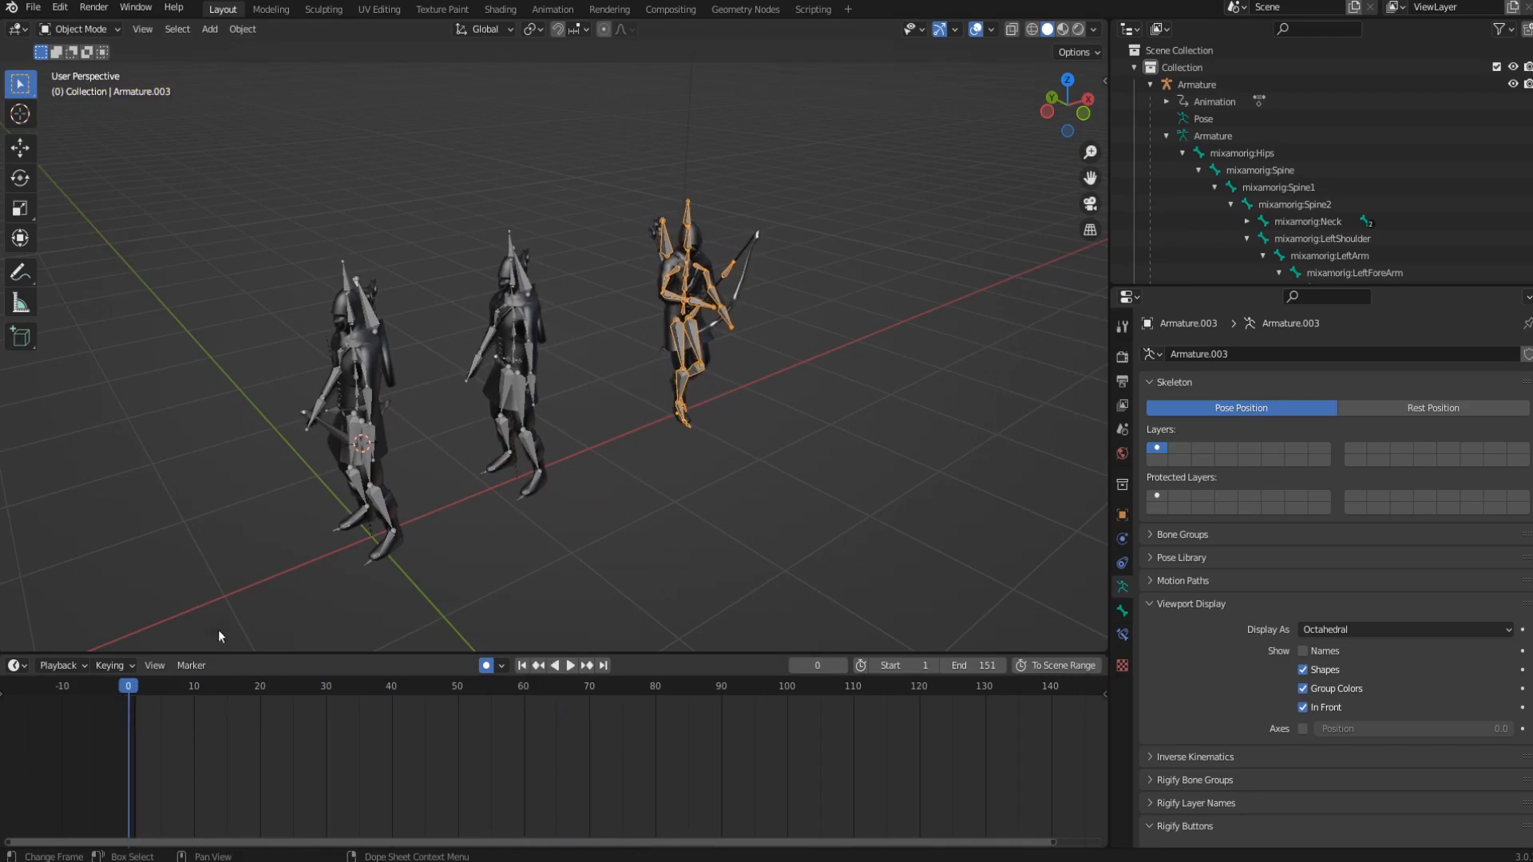
Join the middle character's armature into the original character's armature.
click(514, 241)
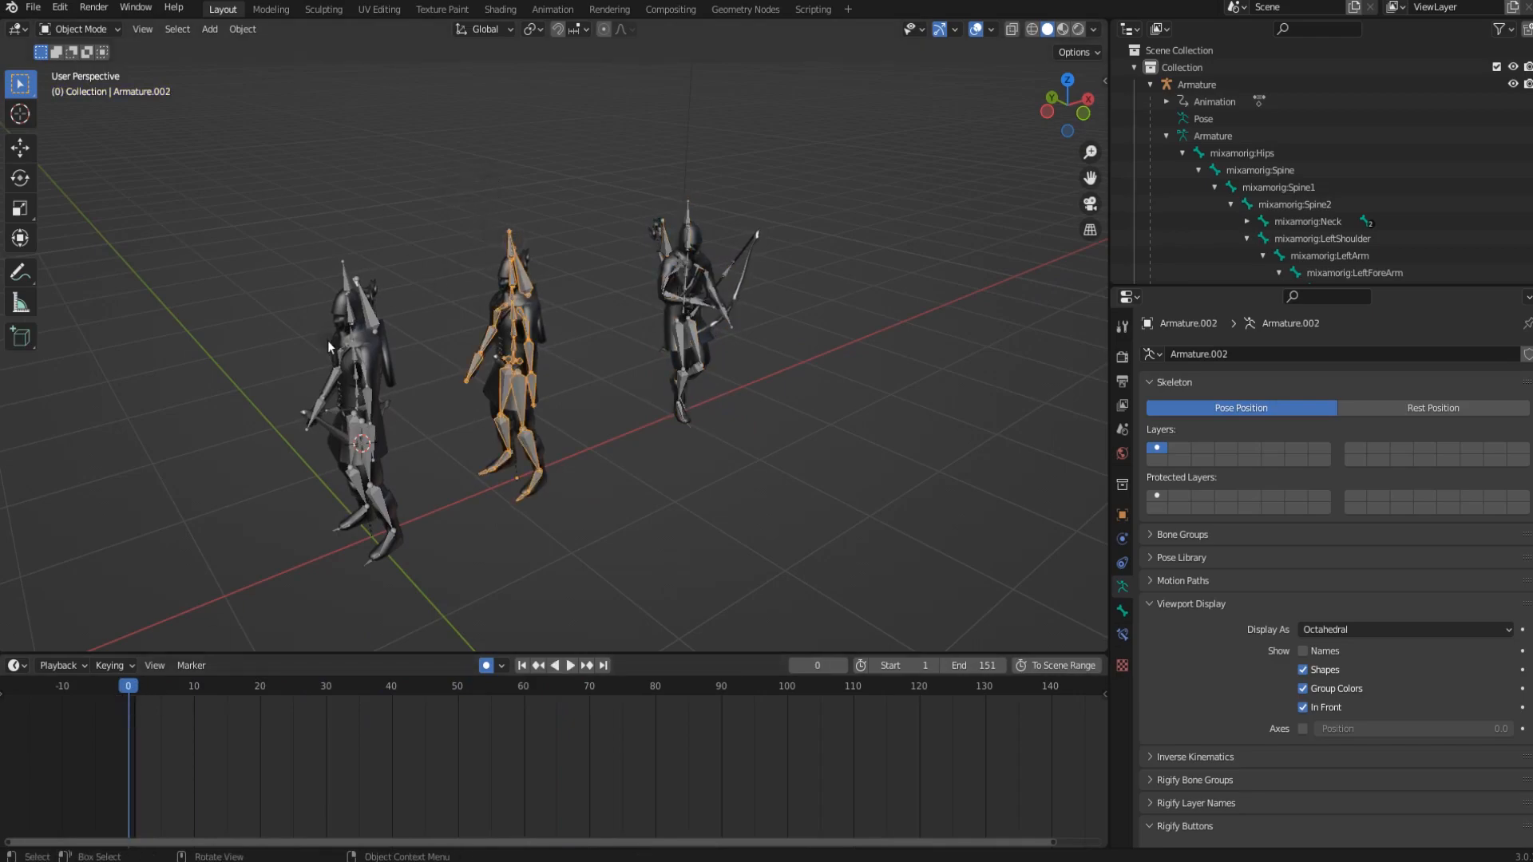
scroll(328, 340, up, 2)
shift+middle_drag(348, 367, 421, 233)
shift+click(420, 233)
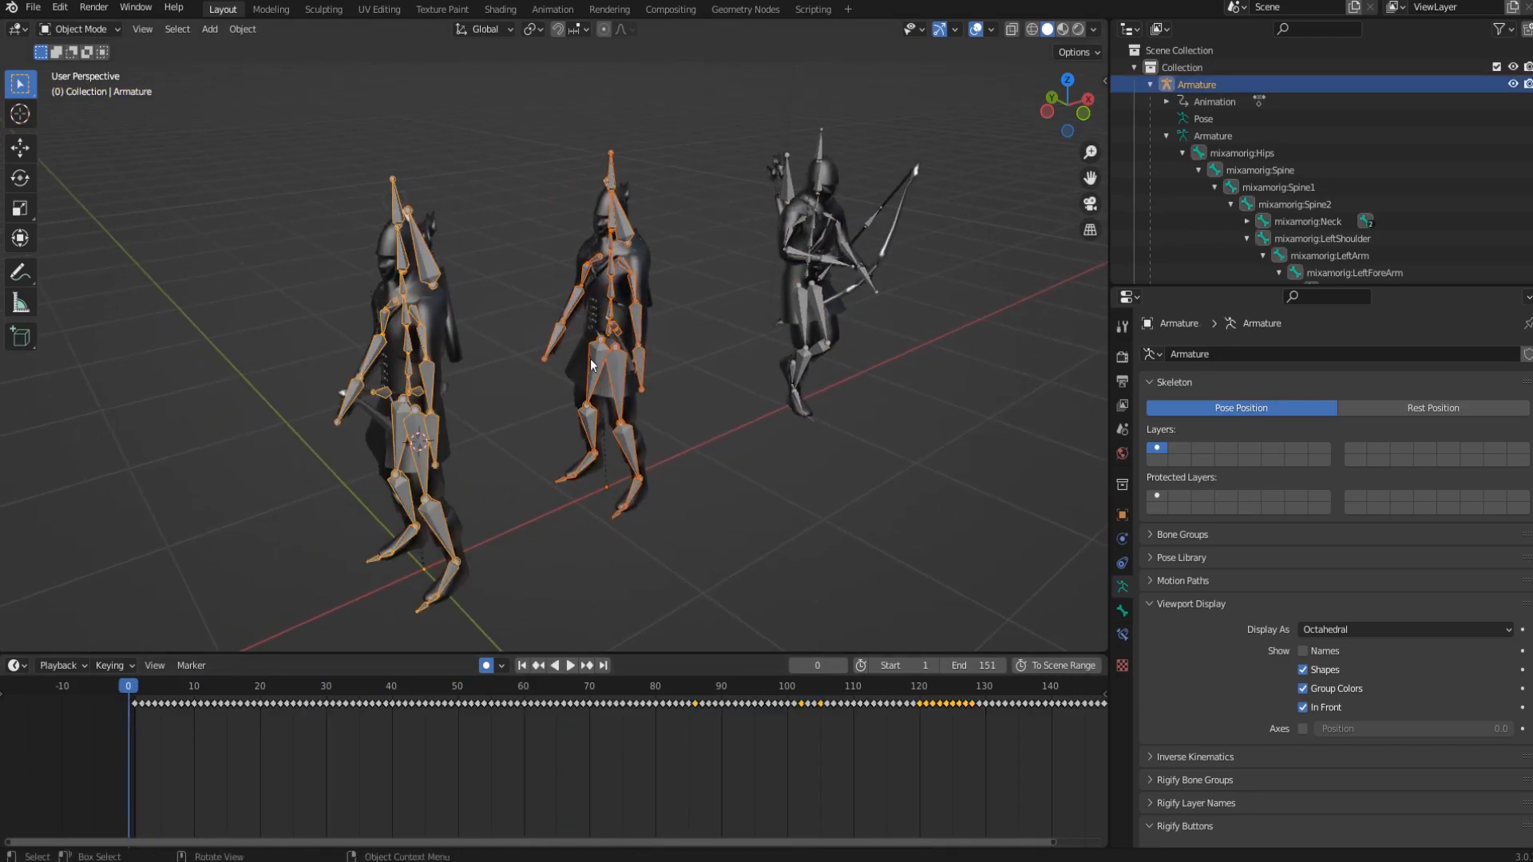
middle_drag(636, 332, 476, 275)
click(529, 242)
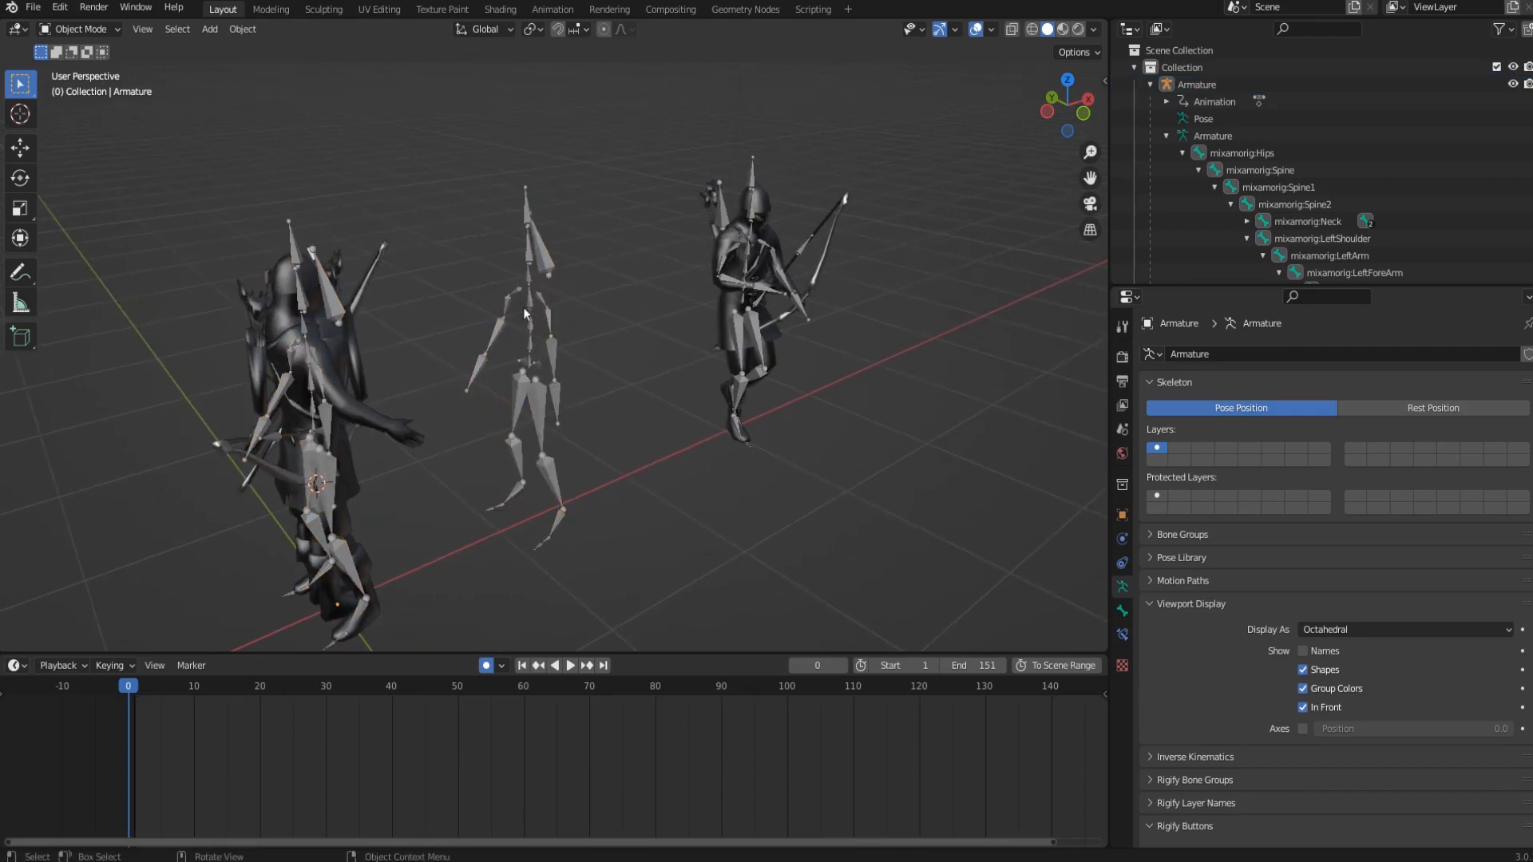
Switch to the Animation workspace, play the joined armature's action and return to frame 0.
click(555, 10)
middle_drag(724, 516, 739, 349)
key(space)
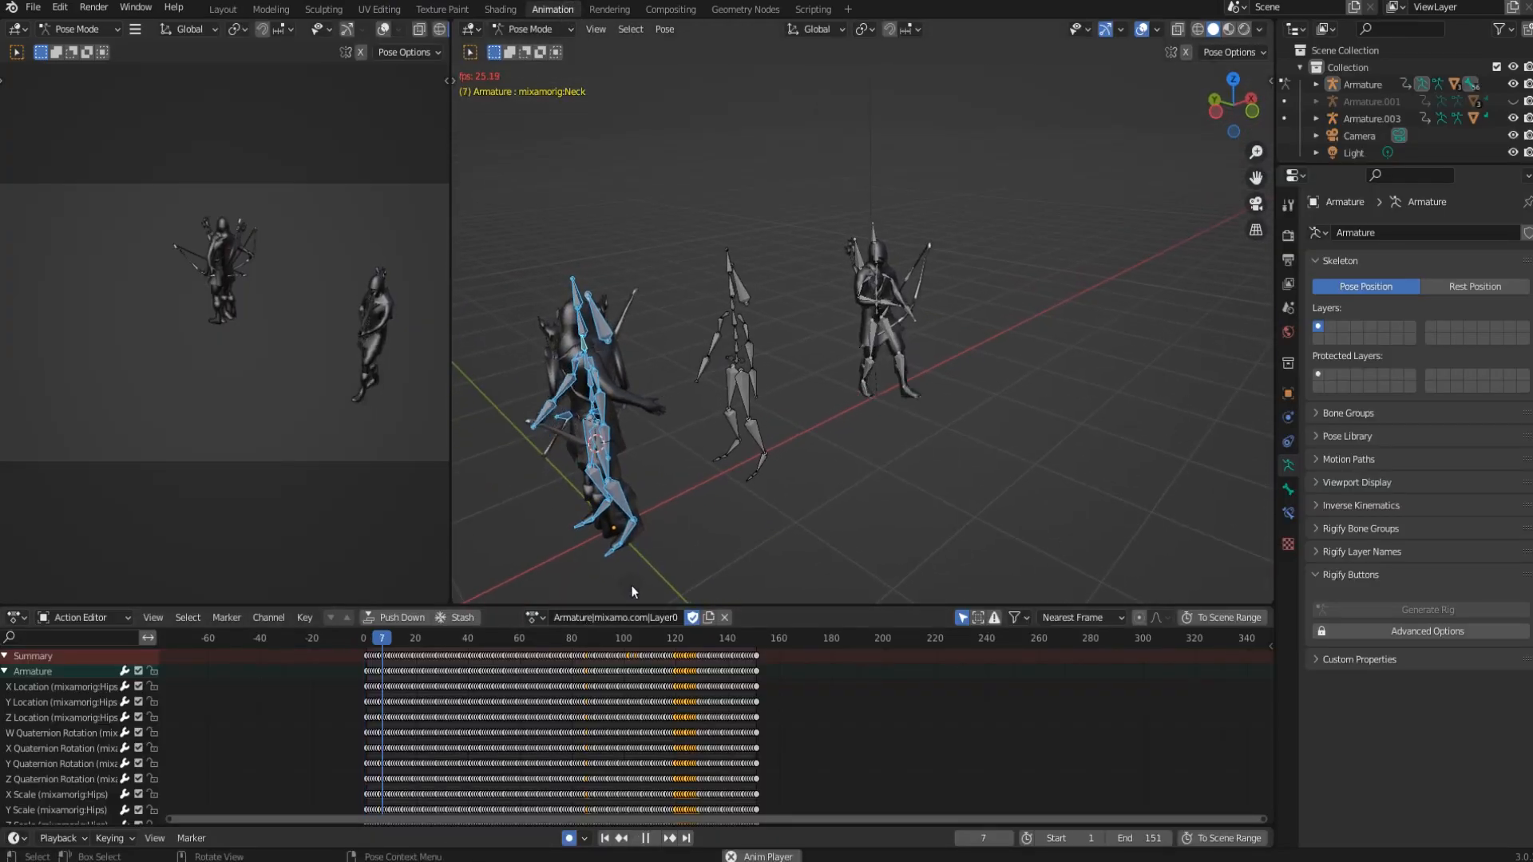
key(space)
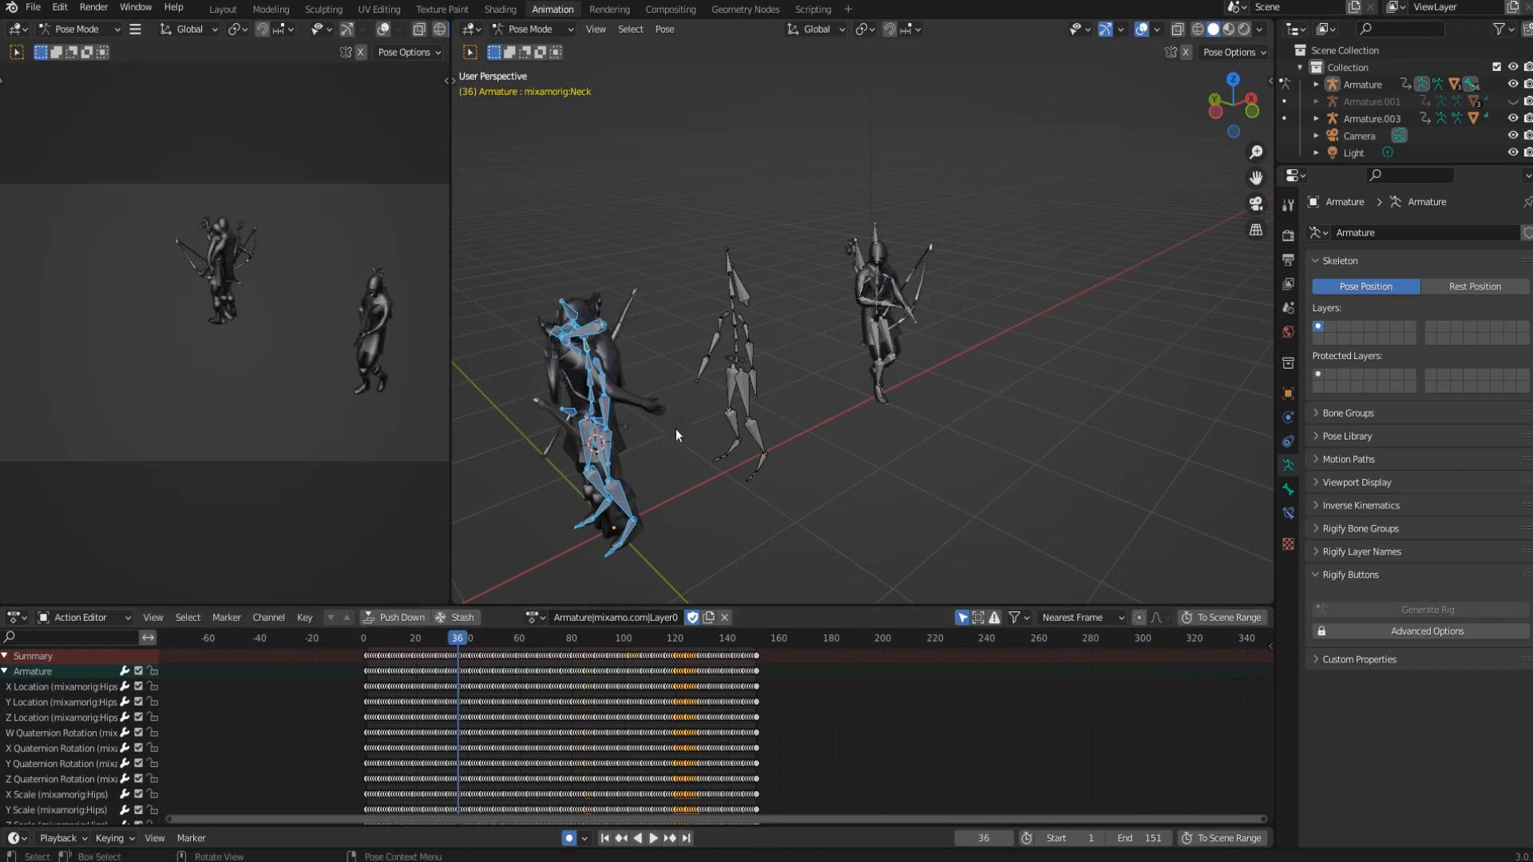
key(space)
key(space)
drag(548, 639, 364, 646)
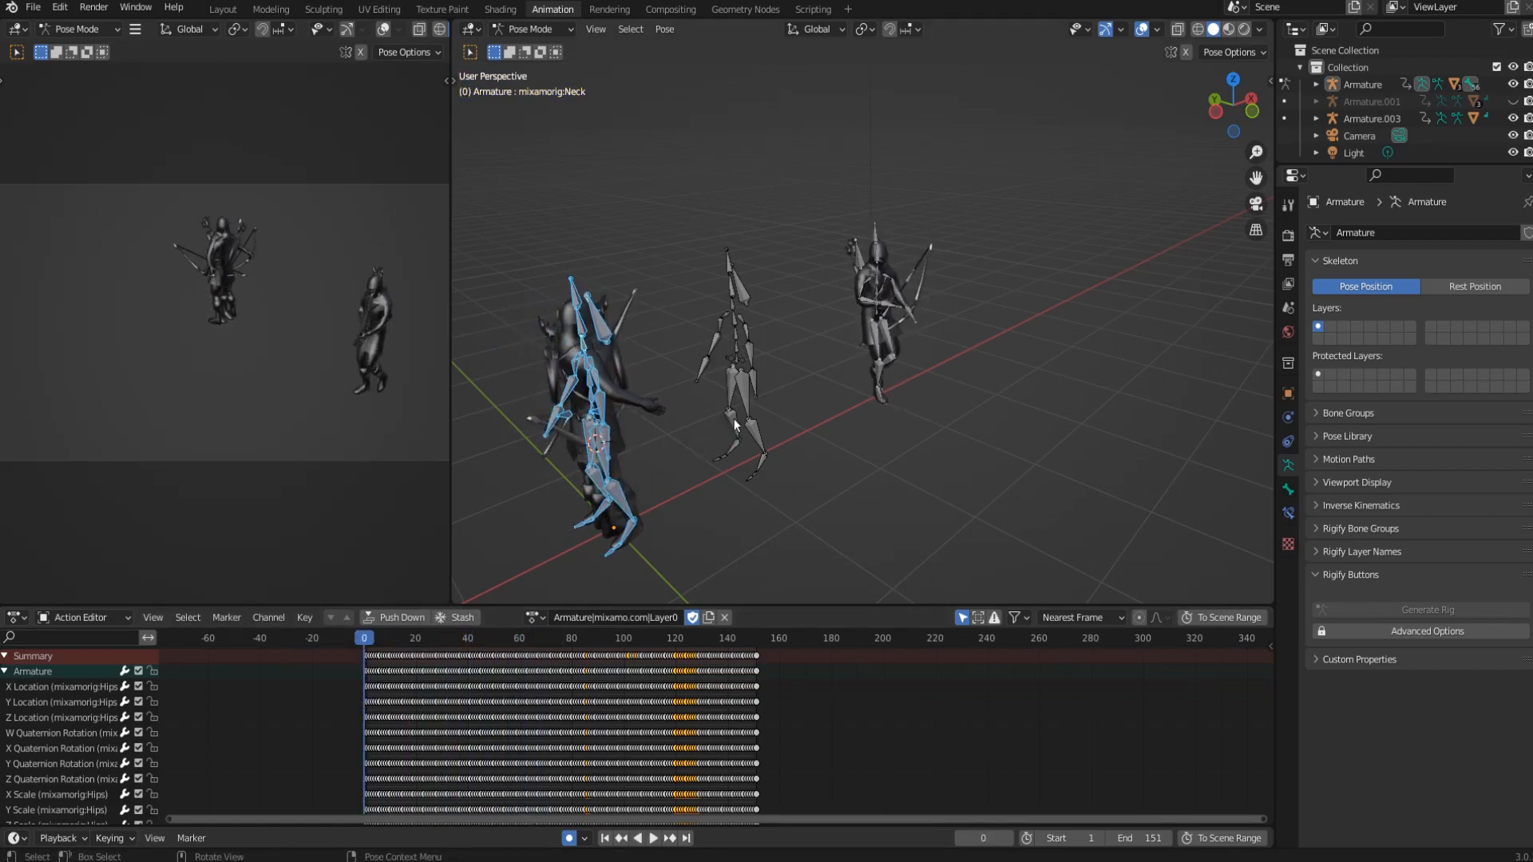
Select all bones of the middle skeleton, assign the Armature|mixamo.com|Layer0.001 action, play it and return to frame 0.
click(743, 393)
click(768, 471)
drag(669, 192, 794, 525)
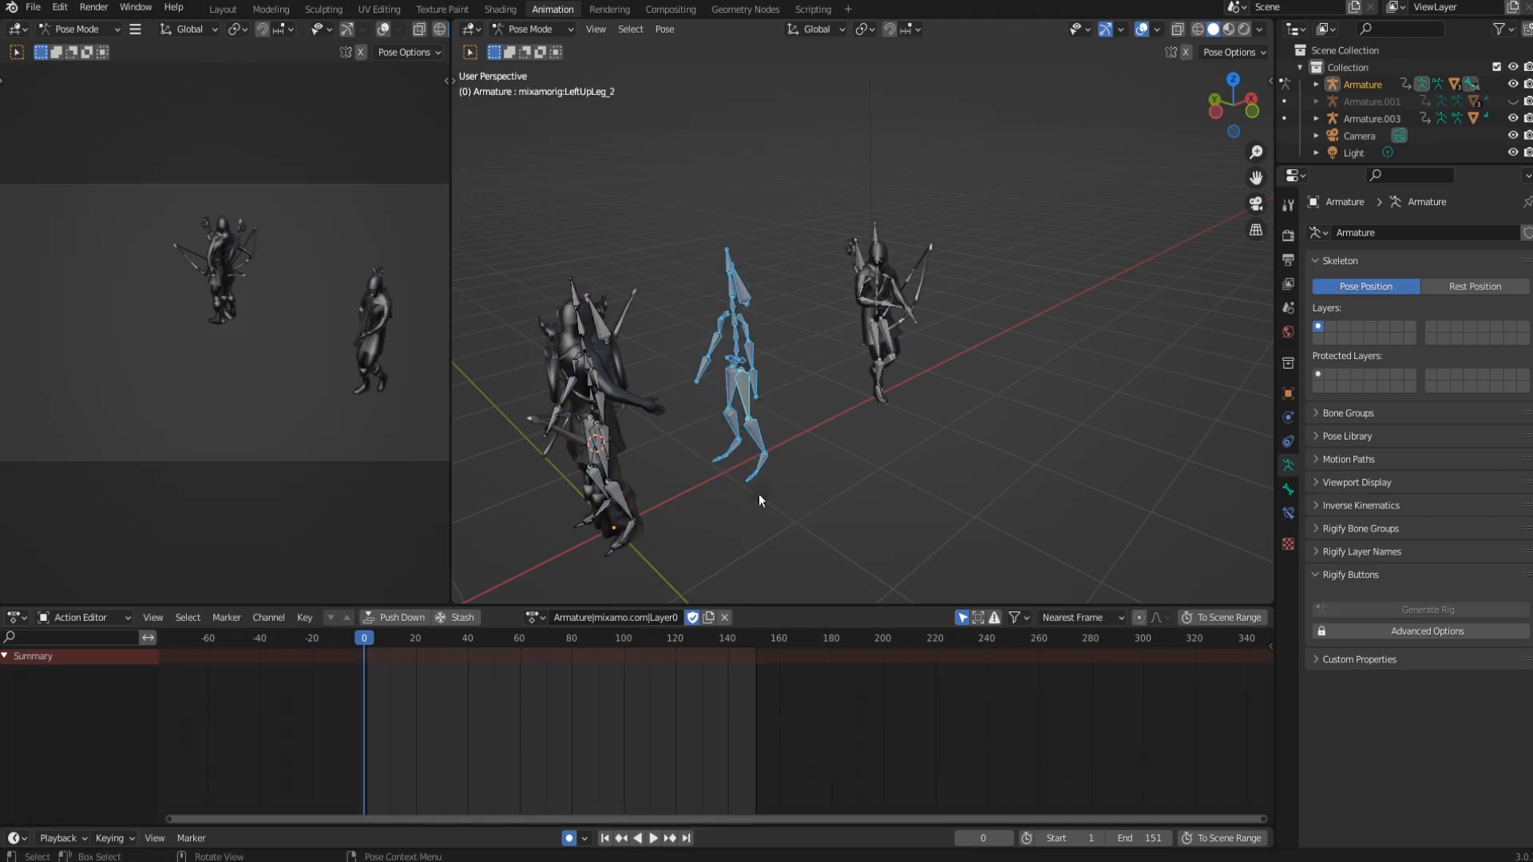
click(542, 621)
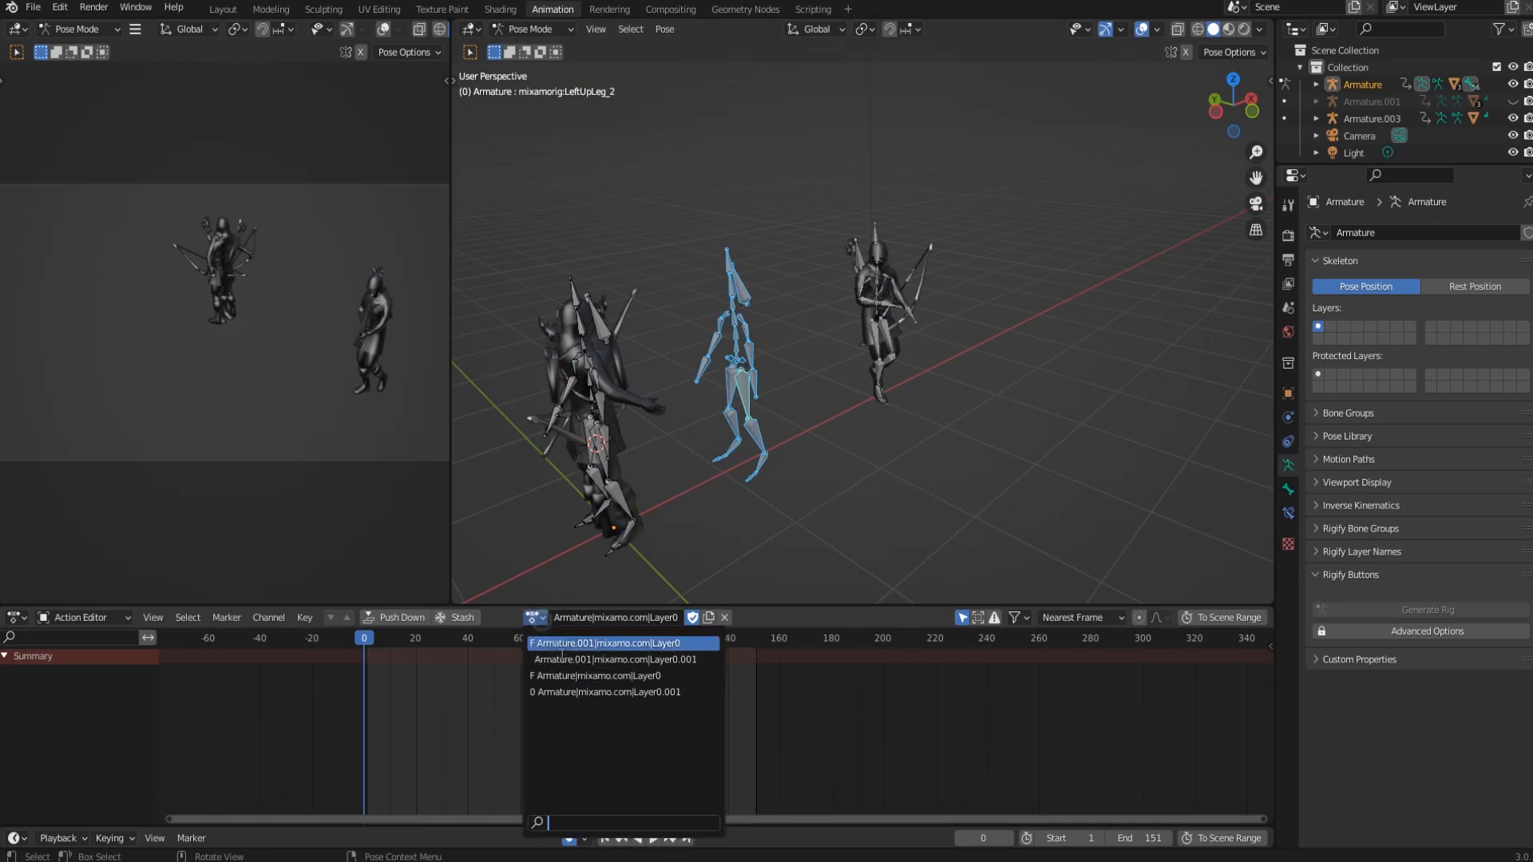
click(561, 691)
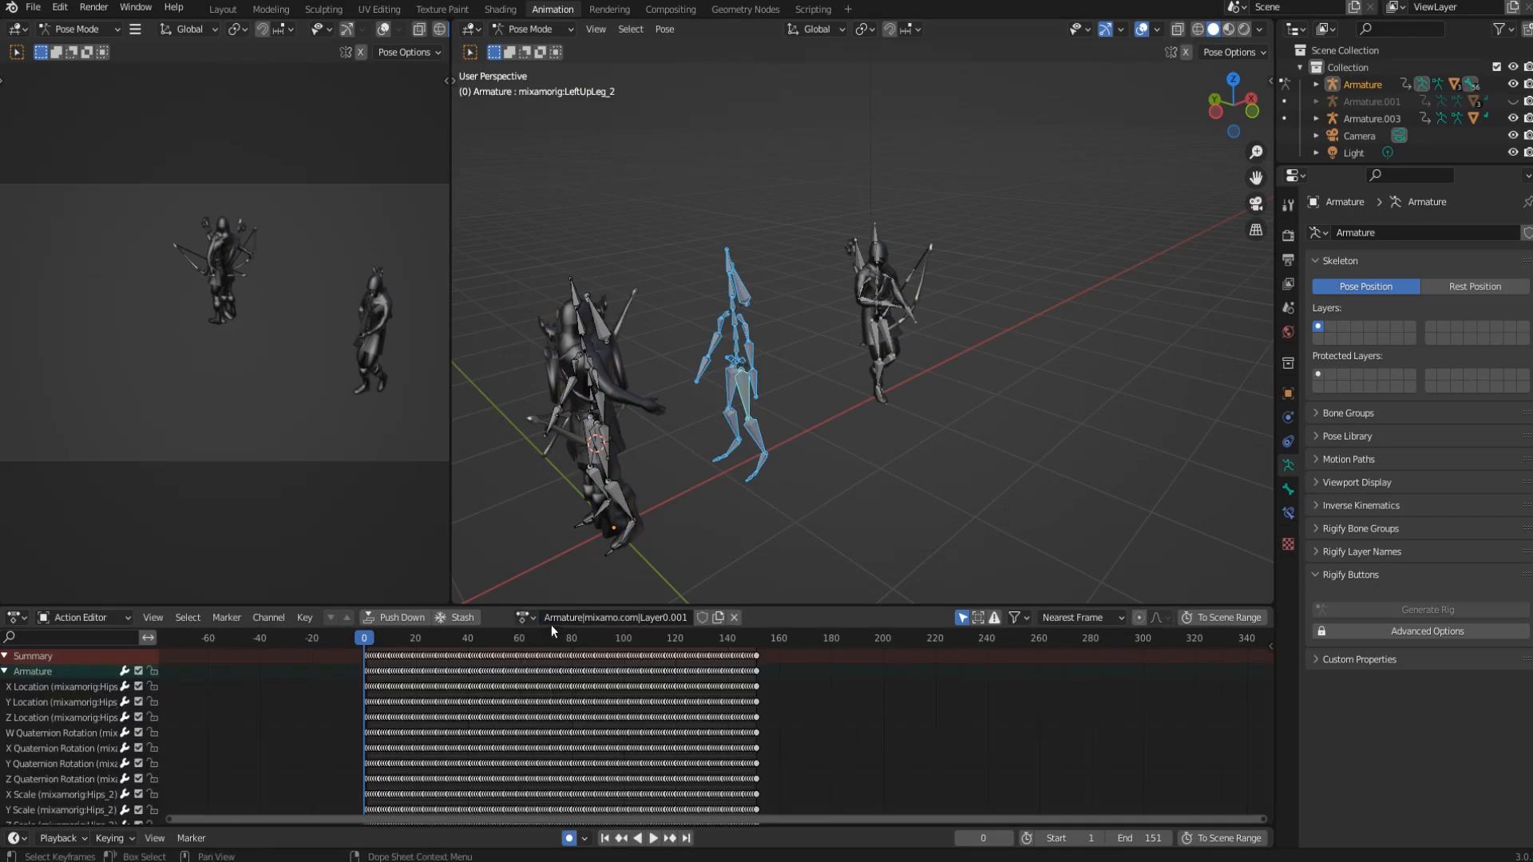
key(space)
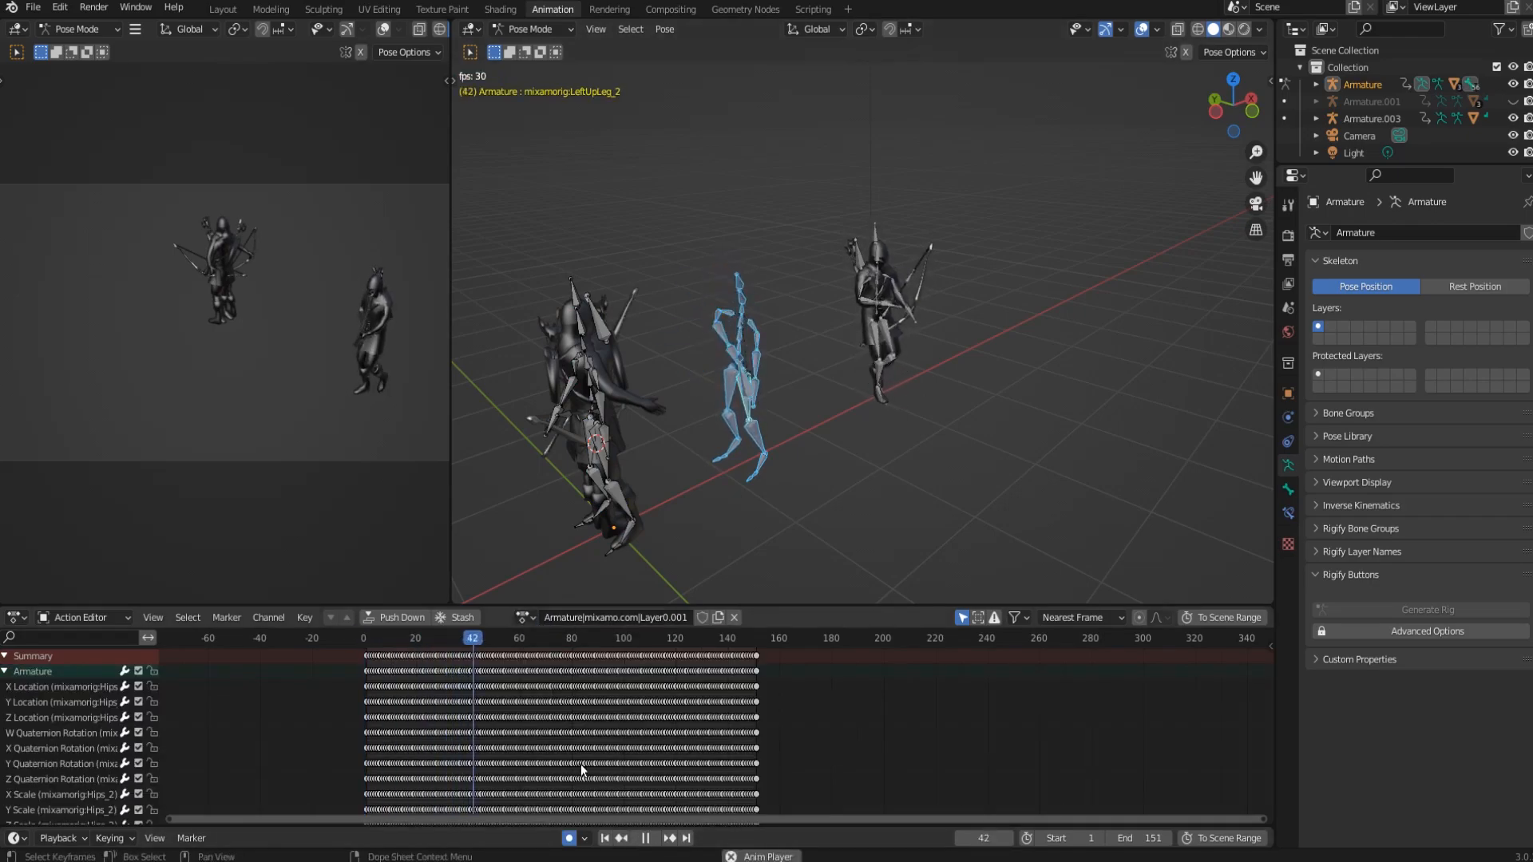
key(Escape)
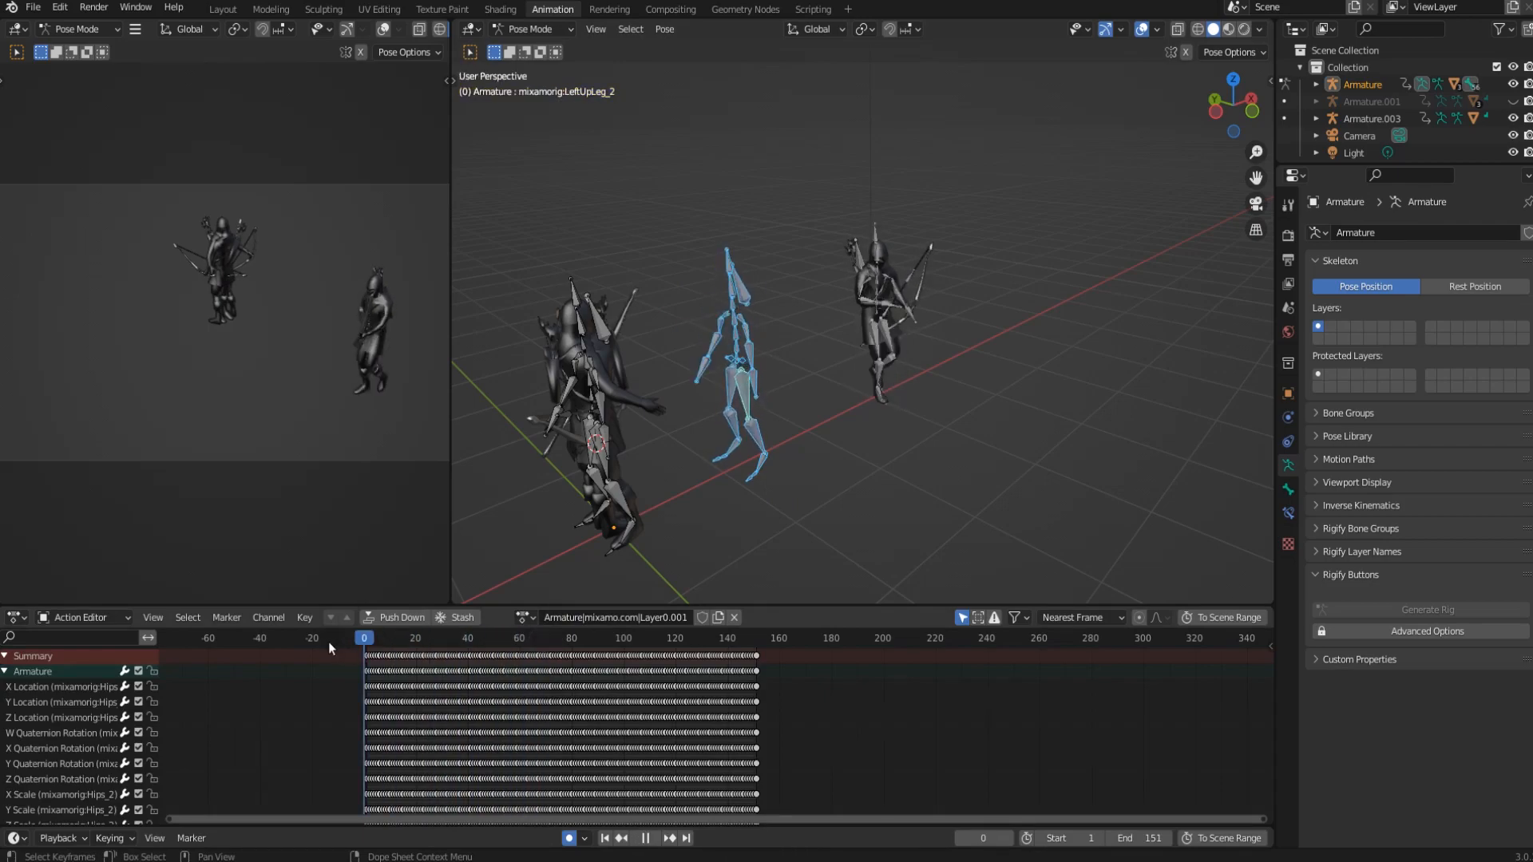
Copy all keyframes of the Armature|mixamo.com|Layer0.001 action and switch to the Armature|mixamo.com|Layer0 action.
key(a)
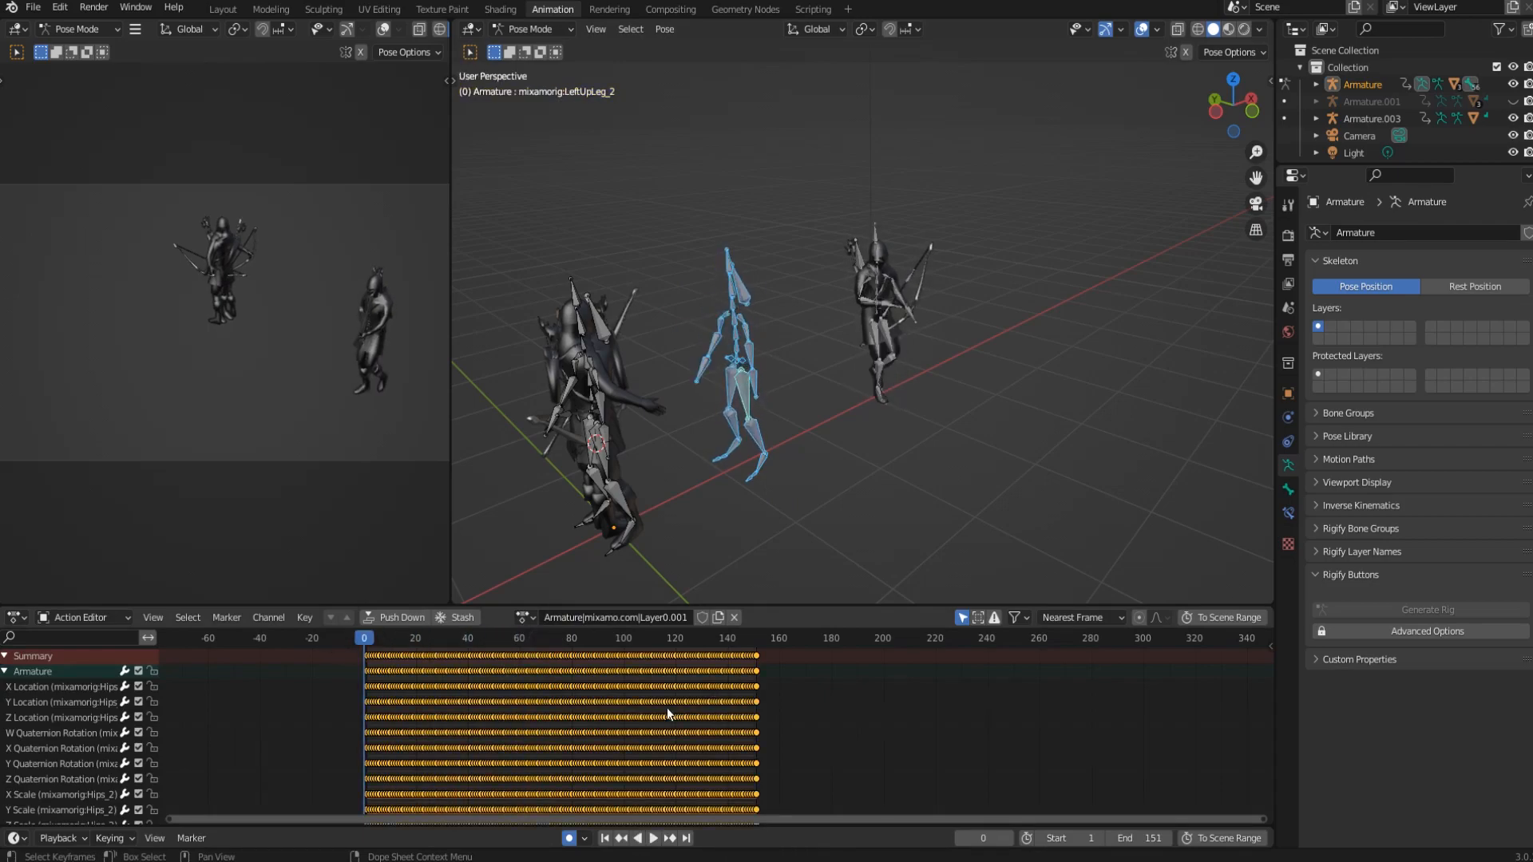
right_click(571, 701)
click(530, 638)
click(535, 620)
click(558, 677)
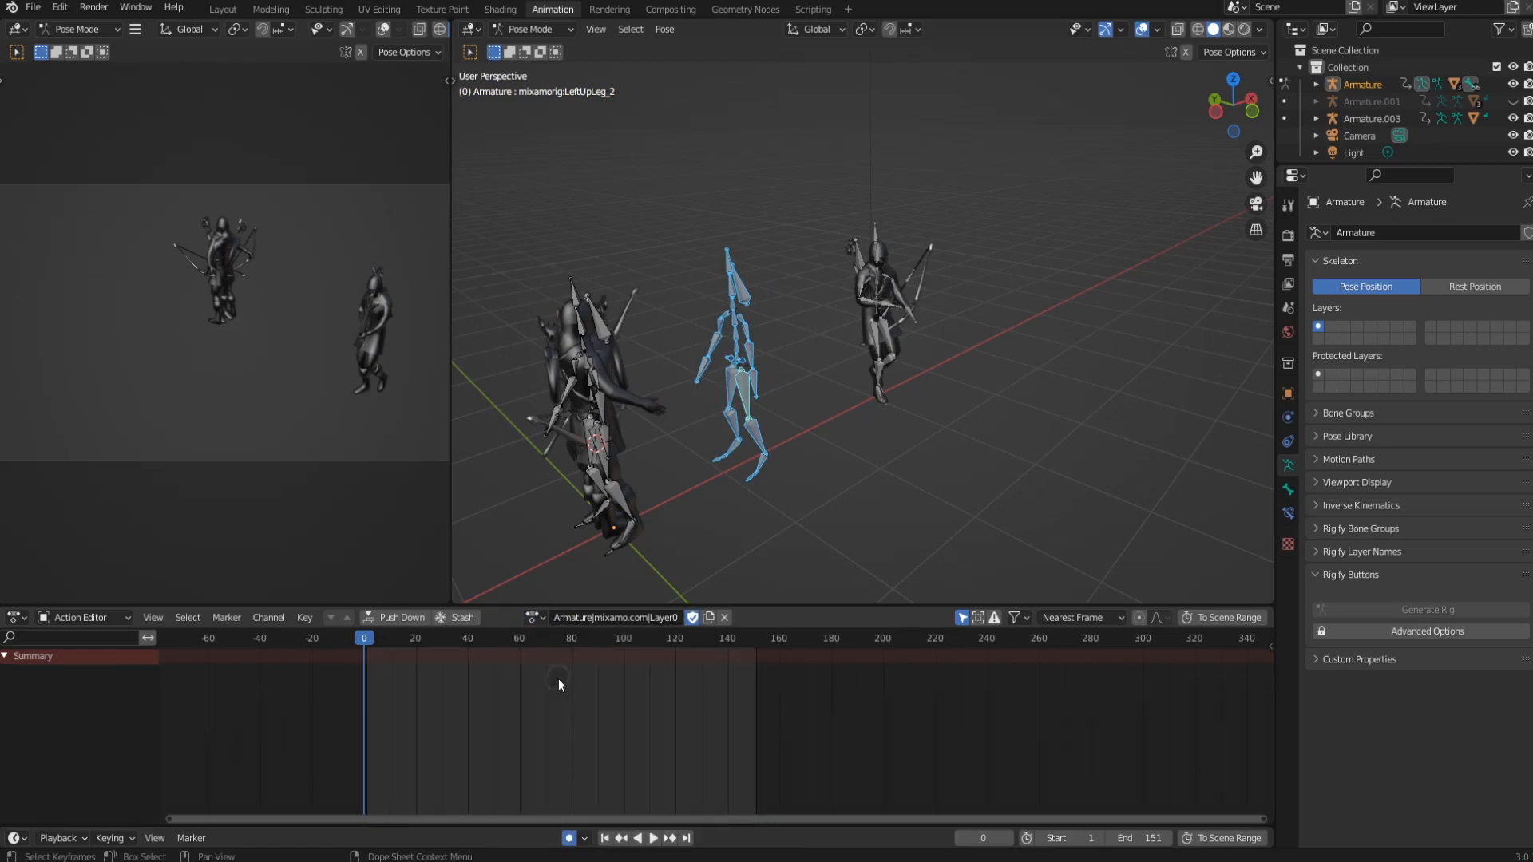
Play the Armature|mixamo.com|Layer0 action with the middle skeleton's bones selected and return to frame 0.
key(space)
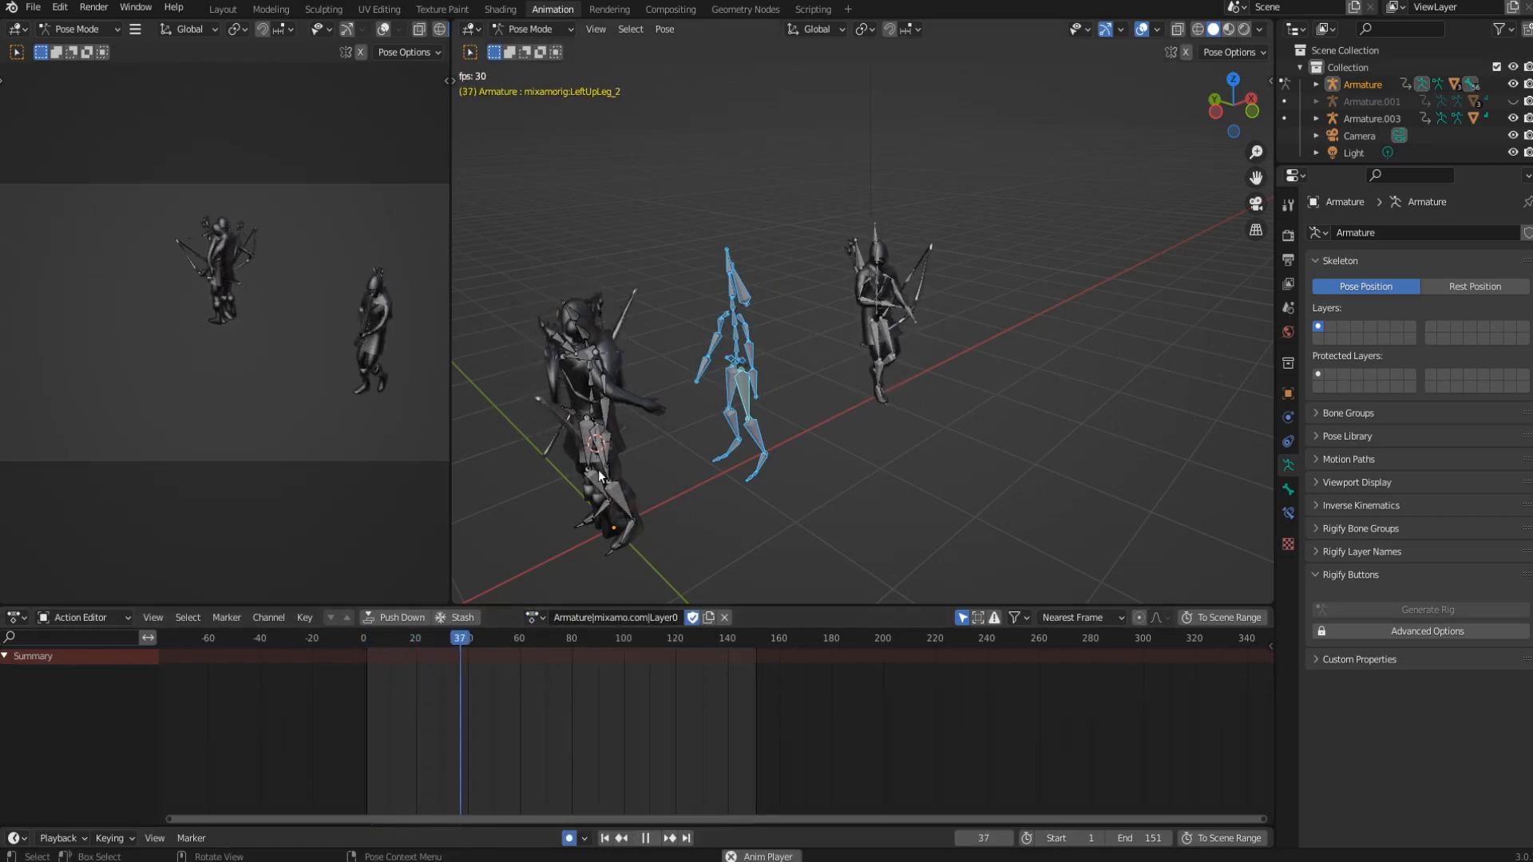
key(space)
key(space)
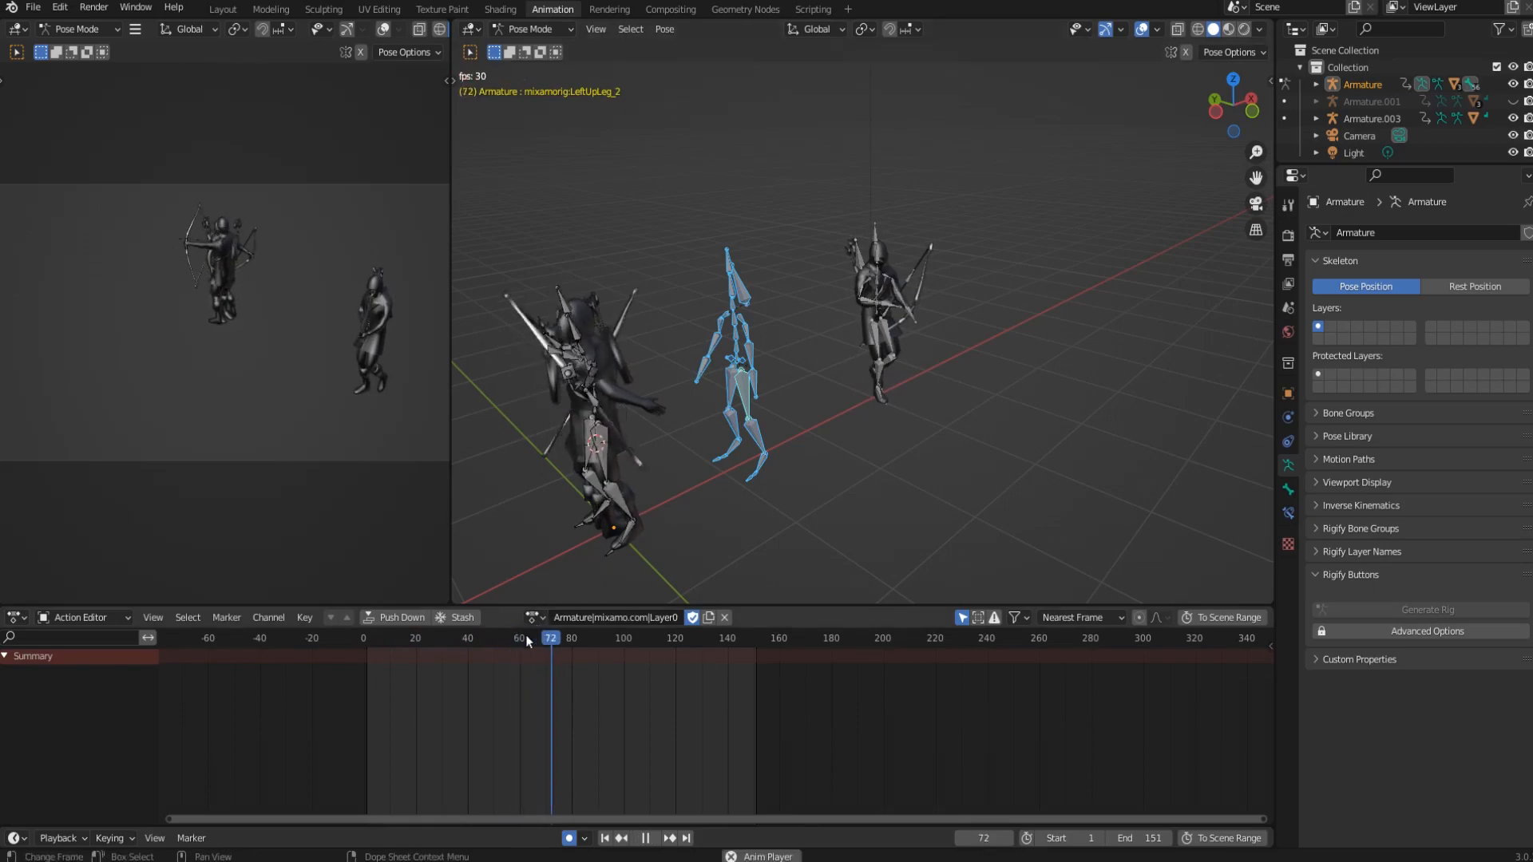
drag(546, 659, 333, 653)
key(space)
Switch back to the Armature|mixamo.com|Layer0.001 action, play it briefly and return to frame 0.
click(533, 617)
click(594, 693)
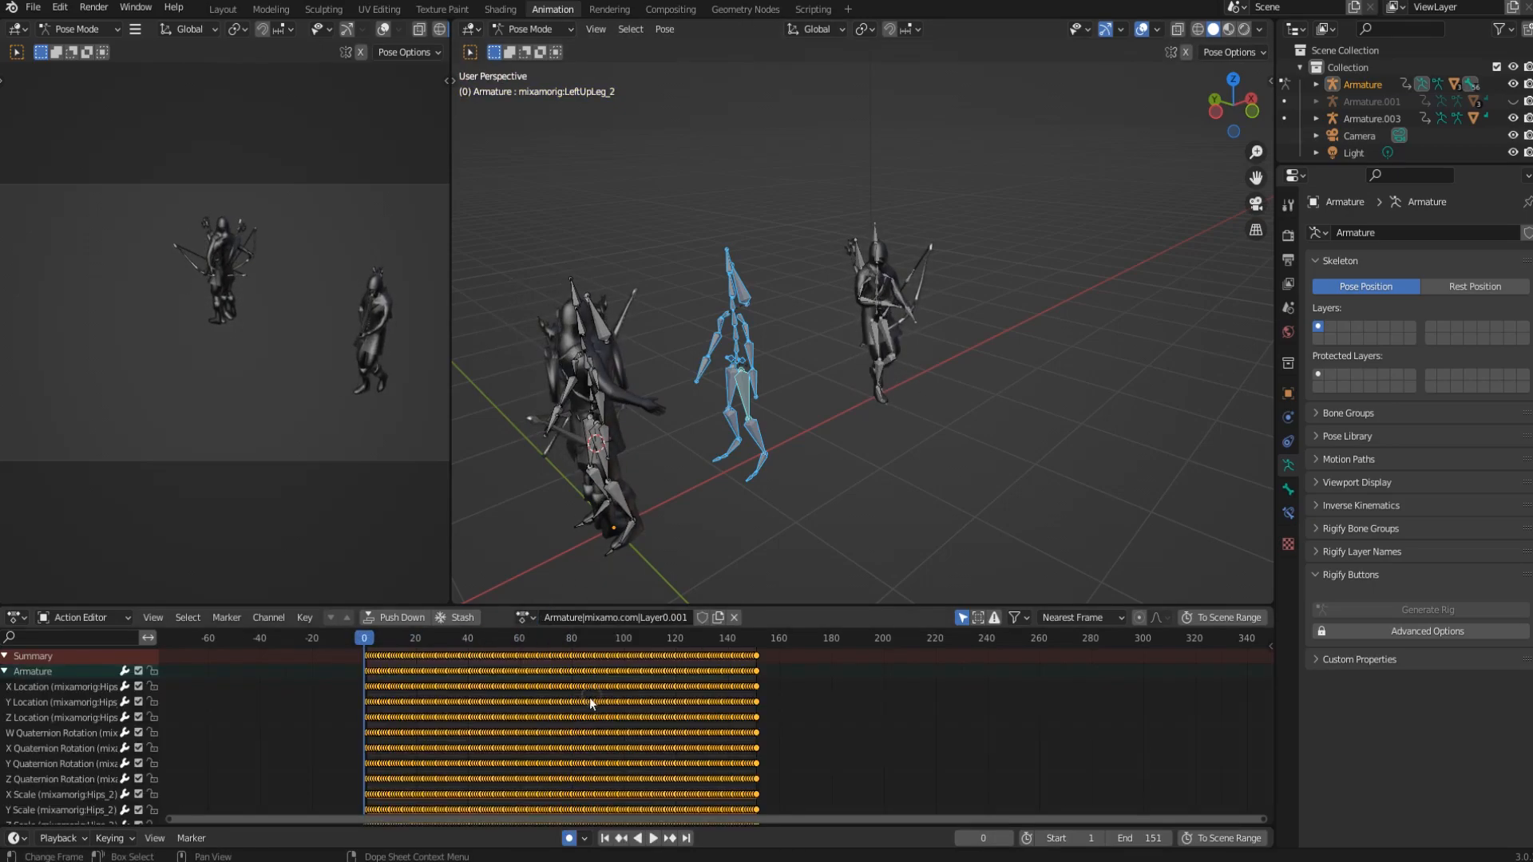
key(space)
key(space)
drag(425, 630, 359, 649)
In the Armature|mixamo.com|Layer0 action, insert a Whole Character (Selected Bones Only) keyframe at frame 1 for the middle skeleton.
click(527, 618)
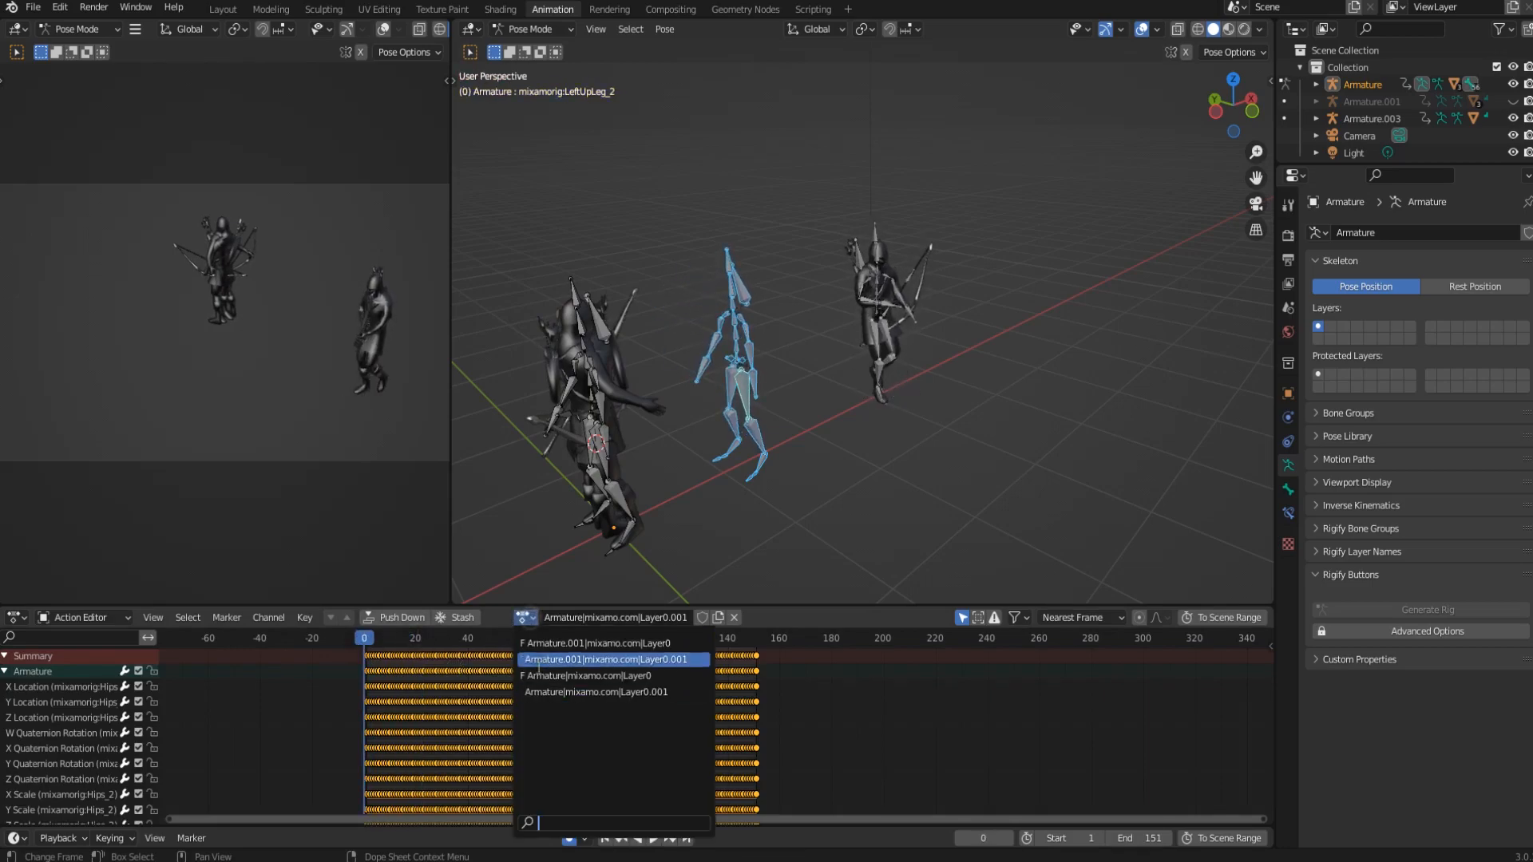
click(537, 679)
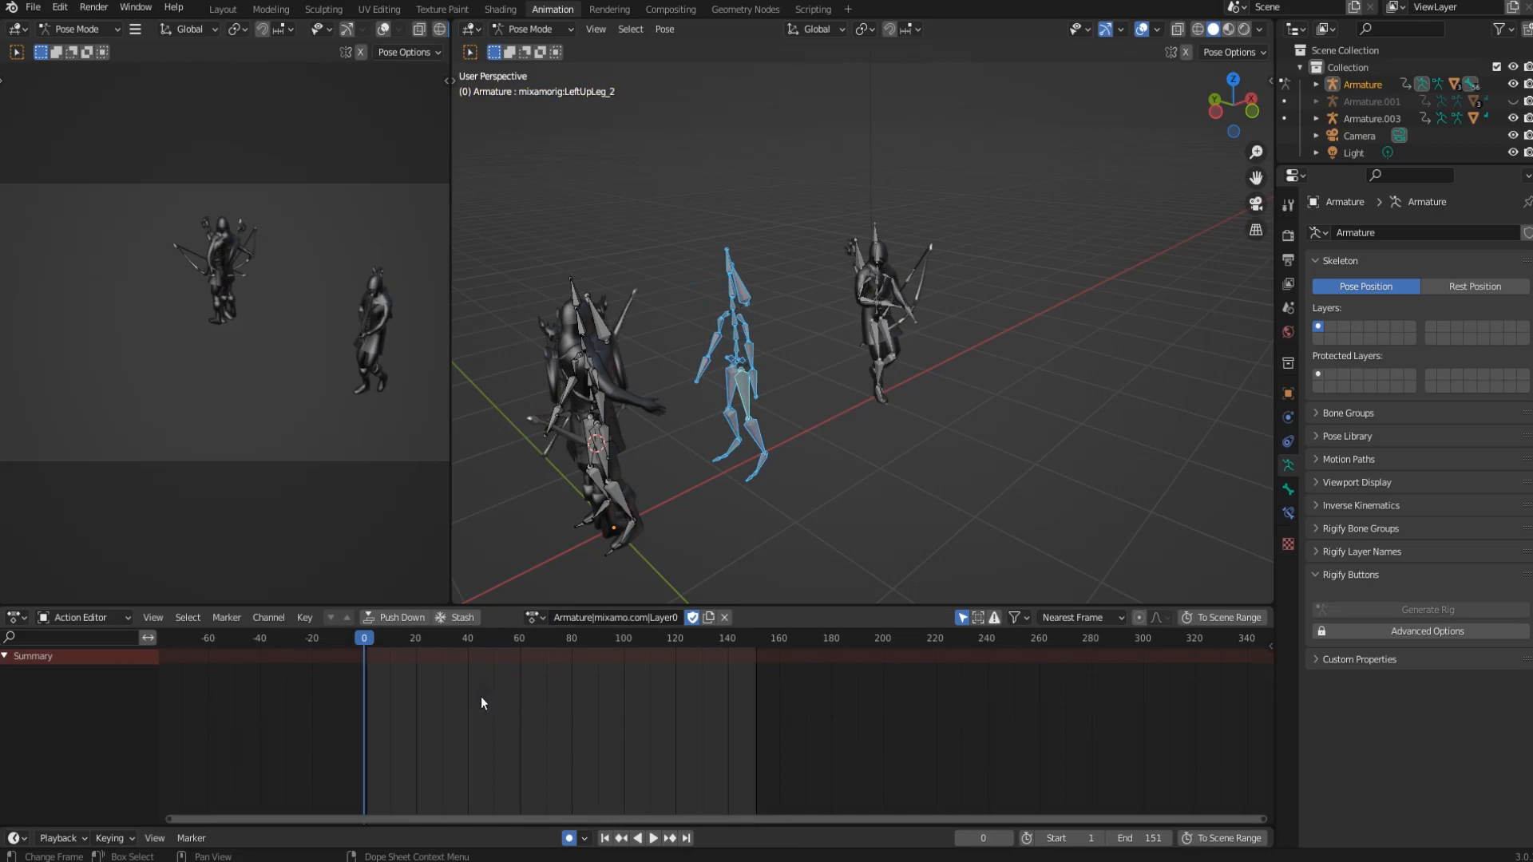
drag(380, 648, 369, 647)
right_click(723, 750)
key(i)
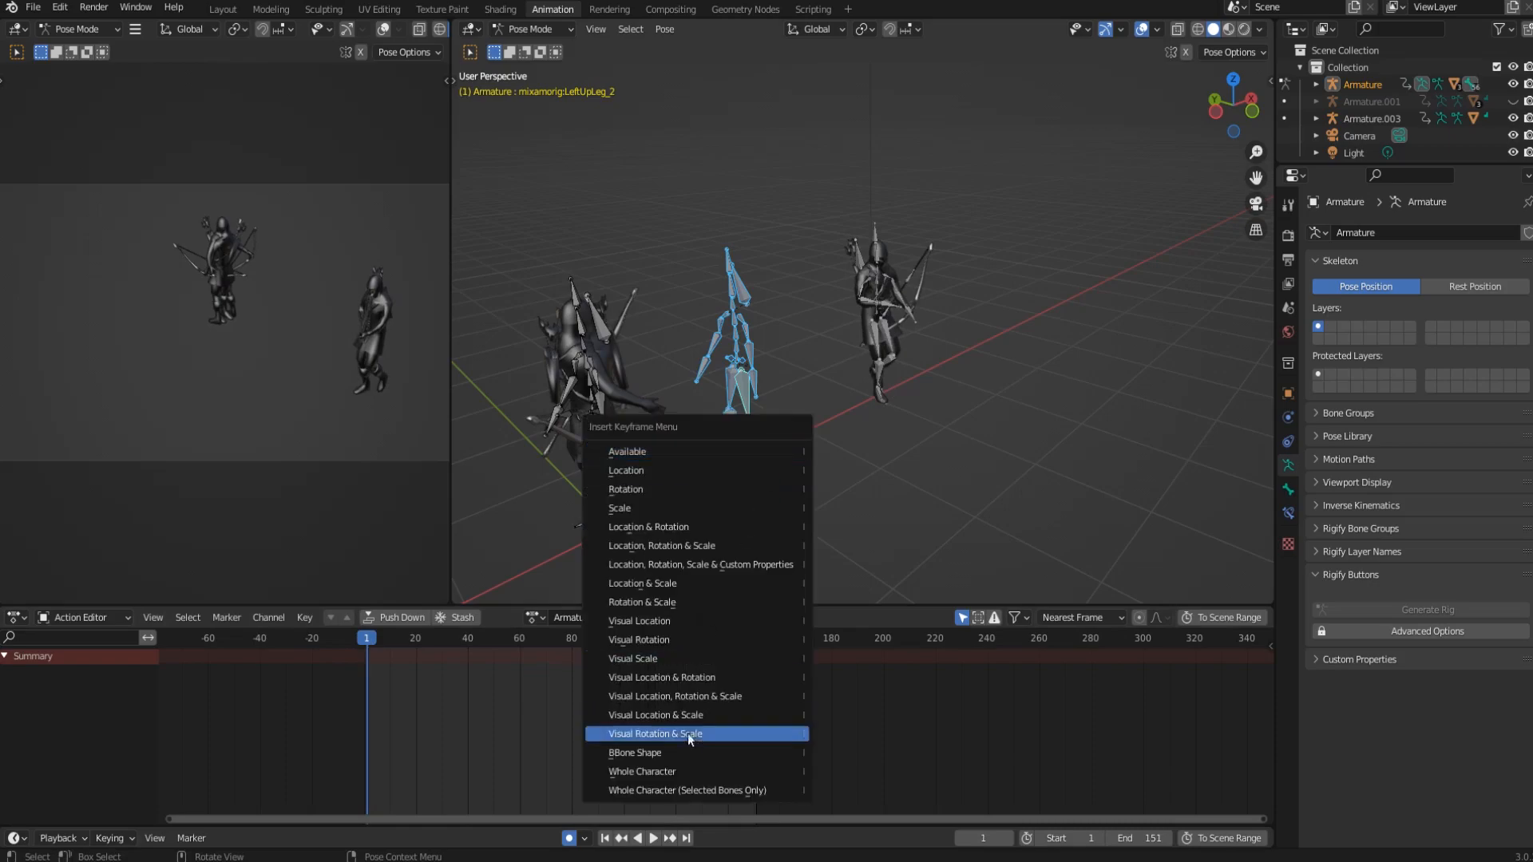
click(702, 789)
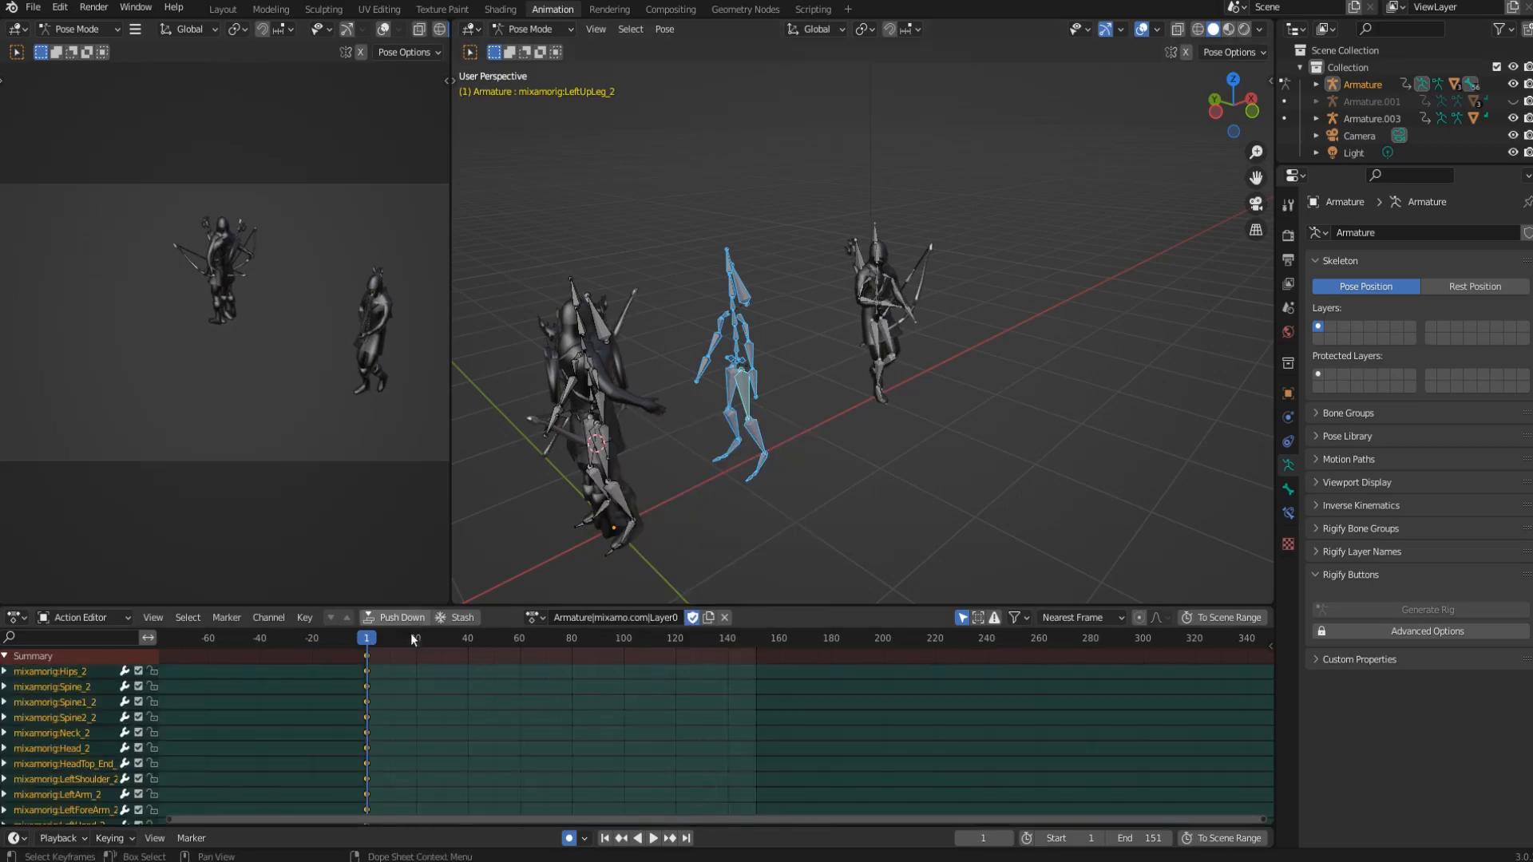
Paste the copied keyframes onto the middle skeleton's bones, play the combined action and return to frame 0.
key(space)
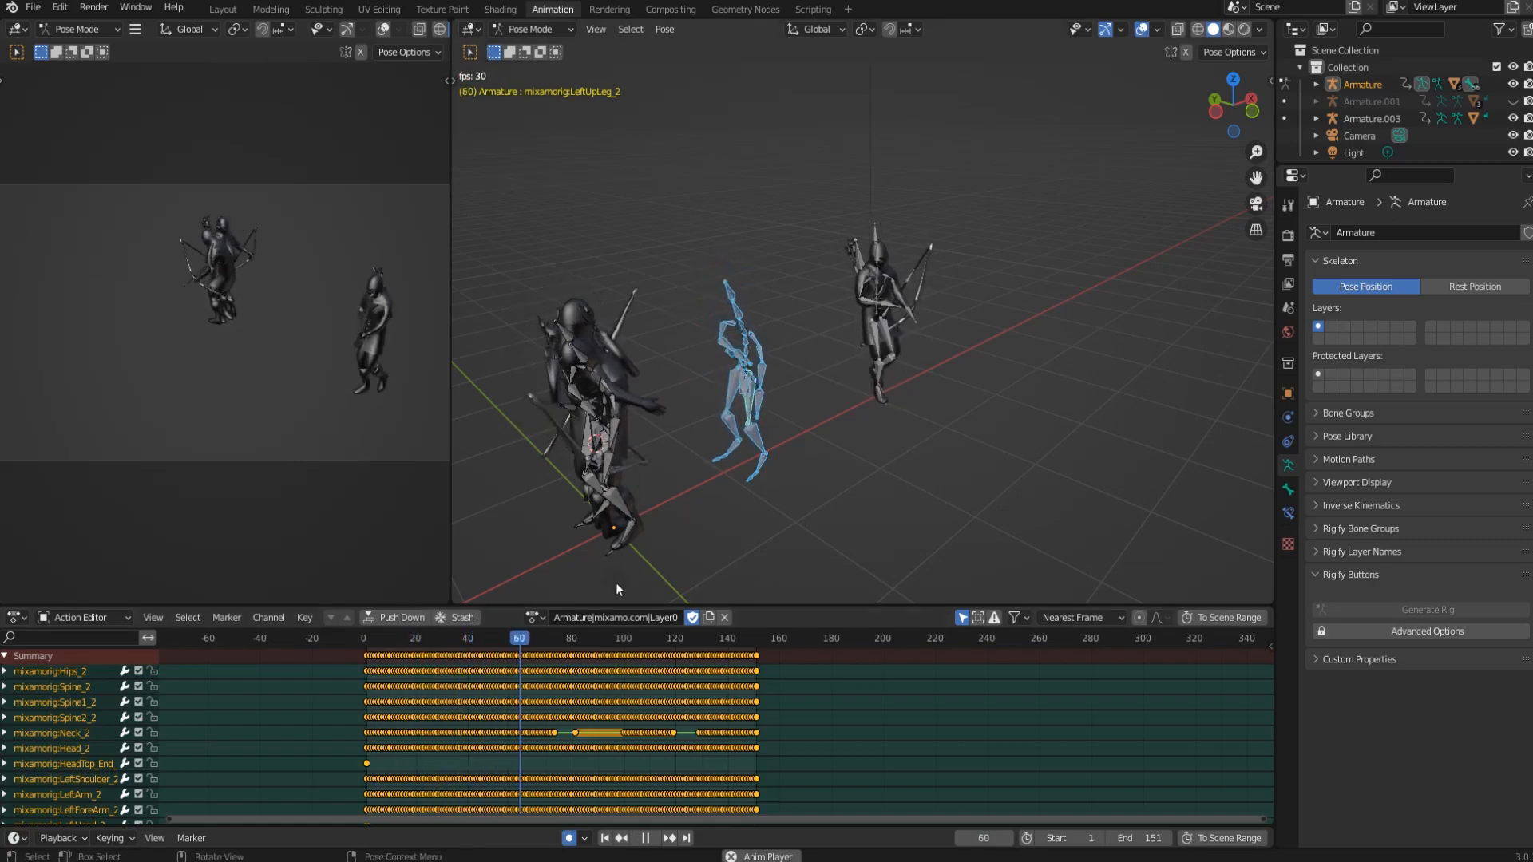
key(space)
drag(656, 642, 364, 645)
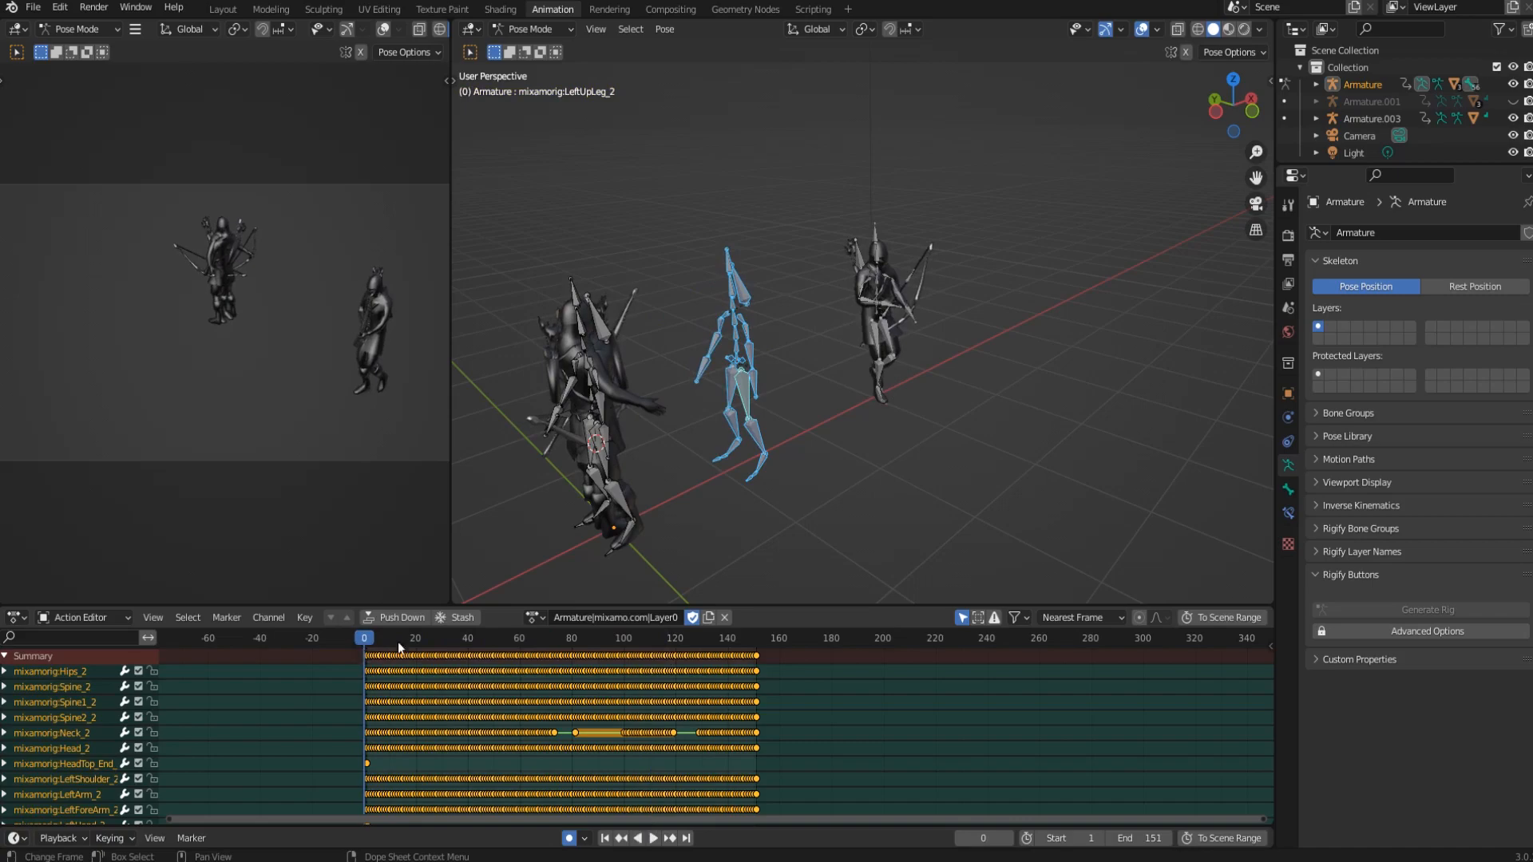
Assign the Armature.001|mixamo.com|Layer0.001 action to the joined armature and play it.
click(532, 618)
click(582, 656)
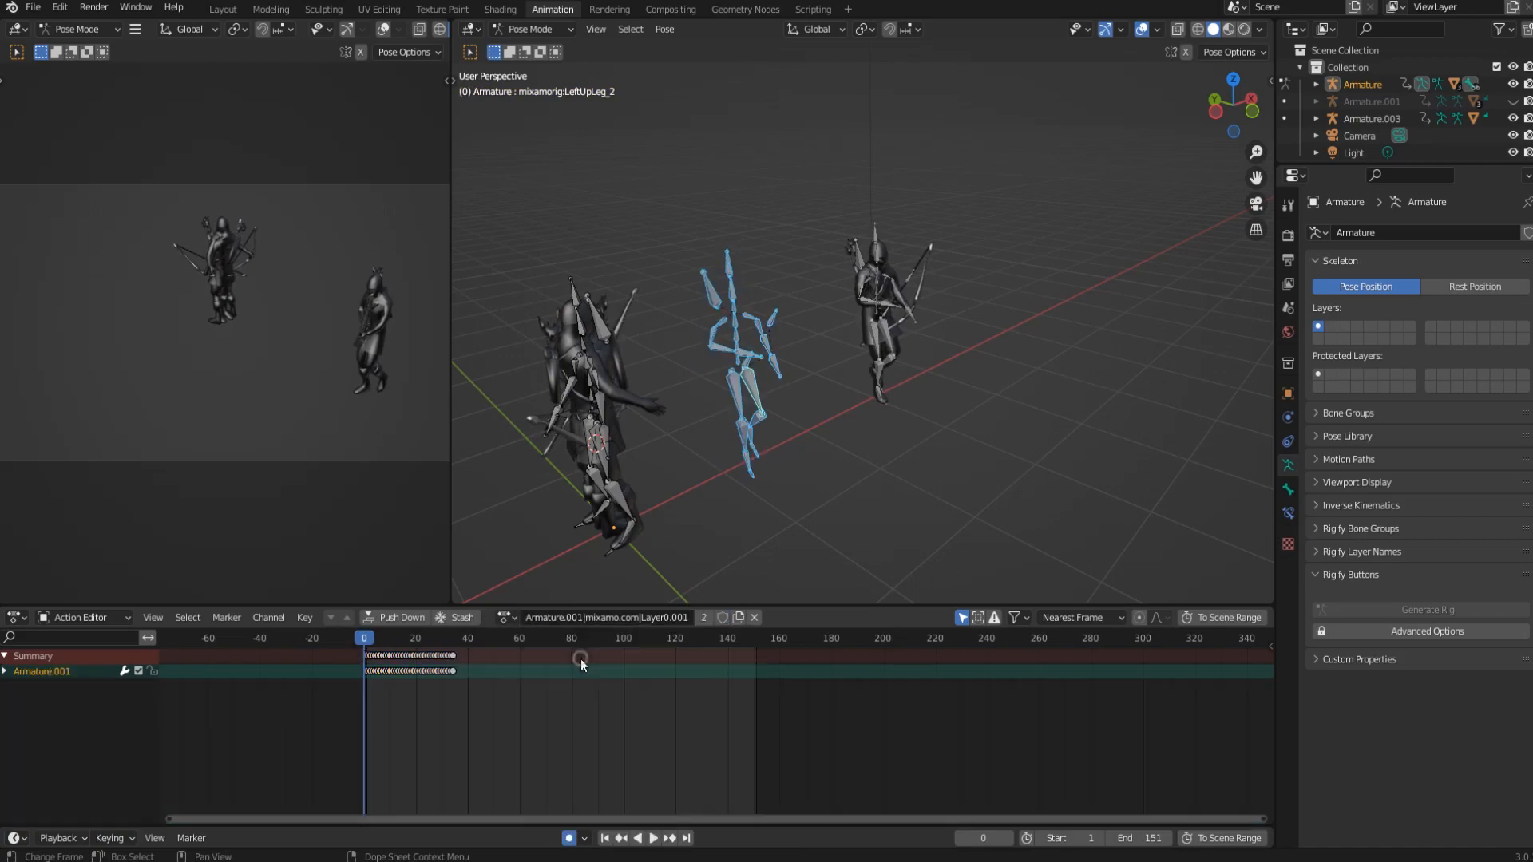
key(space)
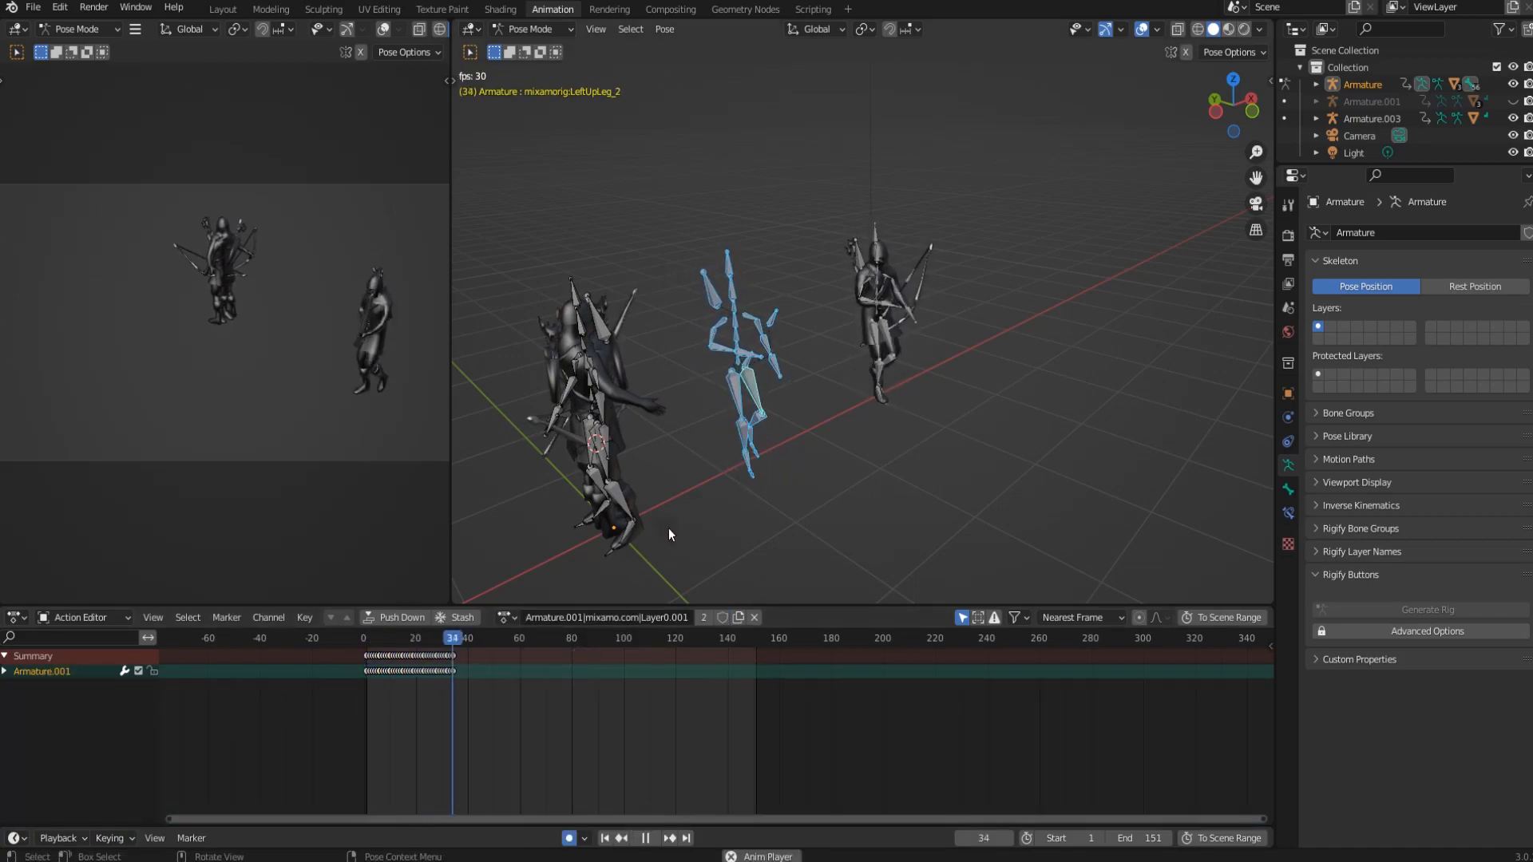
key(space)
drag(463, 712, 350, 653)
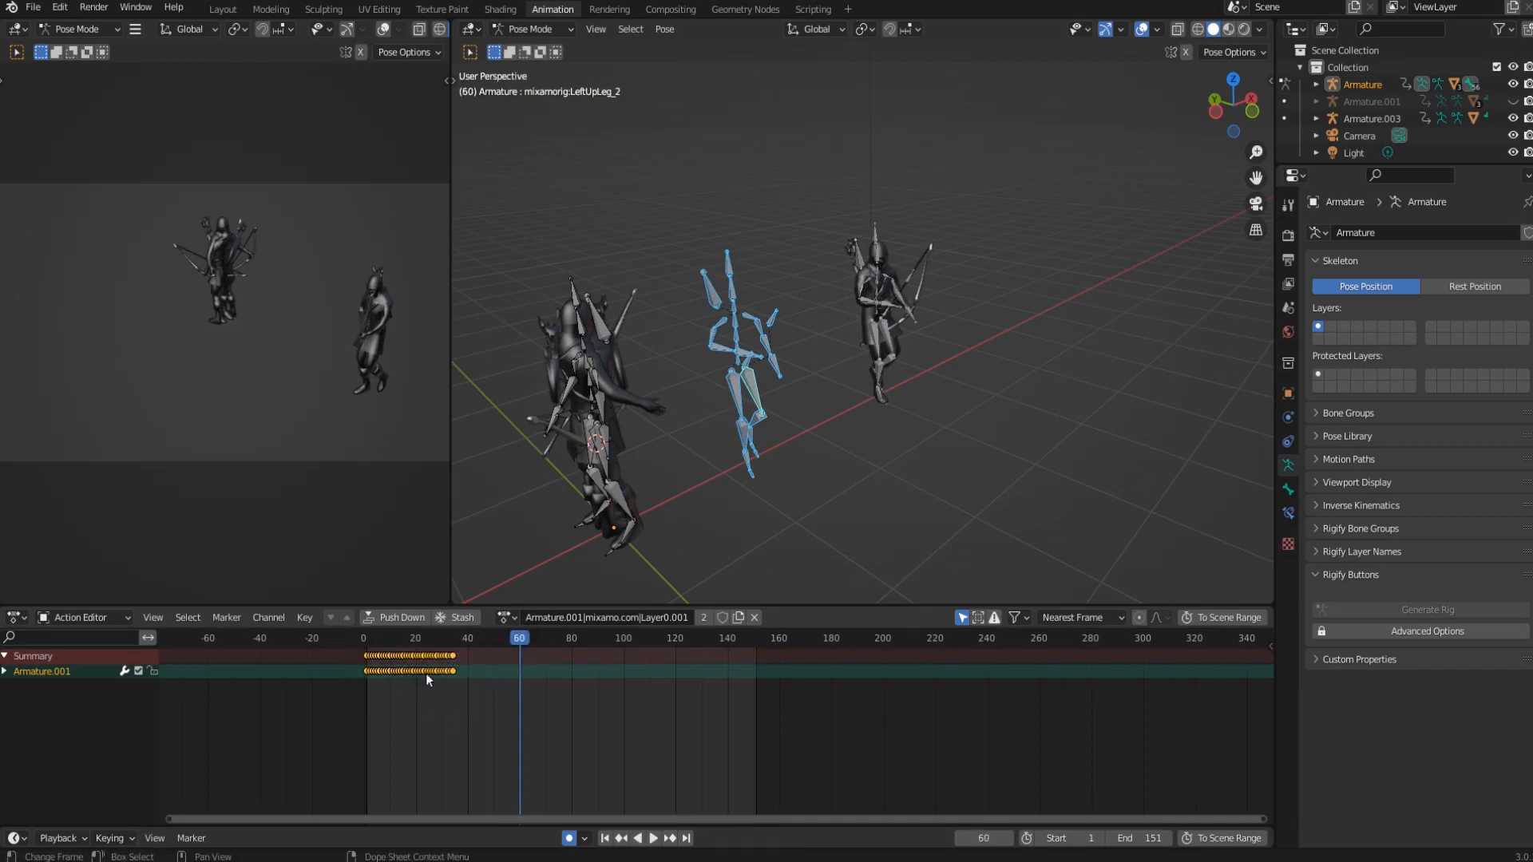
Copy all keyframes of Armature.001|mixamo.com|Layer0.001, switch to the Armature.001|mixamo.com|Layer0 action and play it.
right_click(425, 674)
click(426, 636)
click(515, 621)
click(558, 655)
key(space)
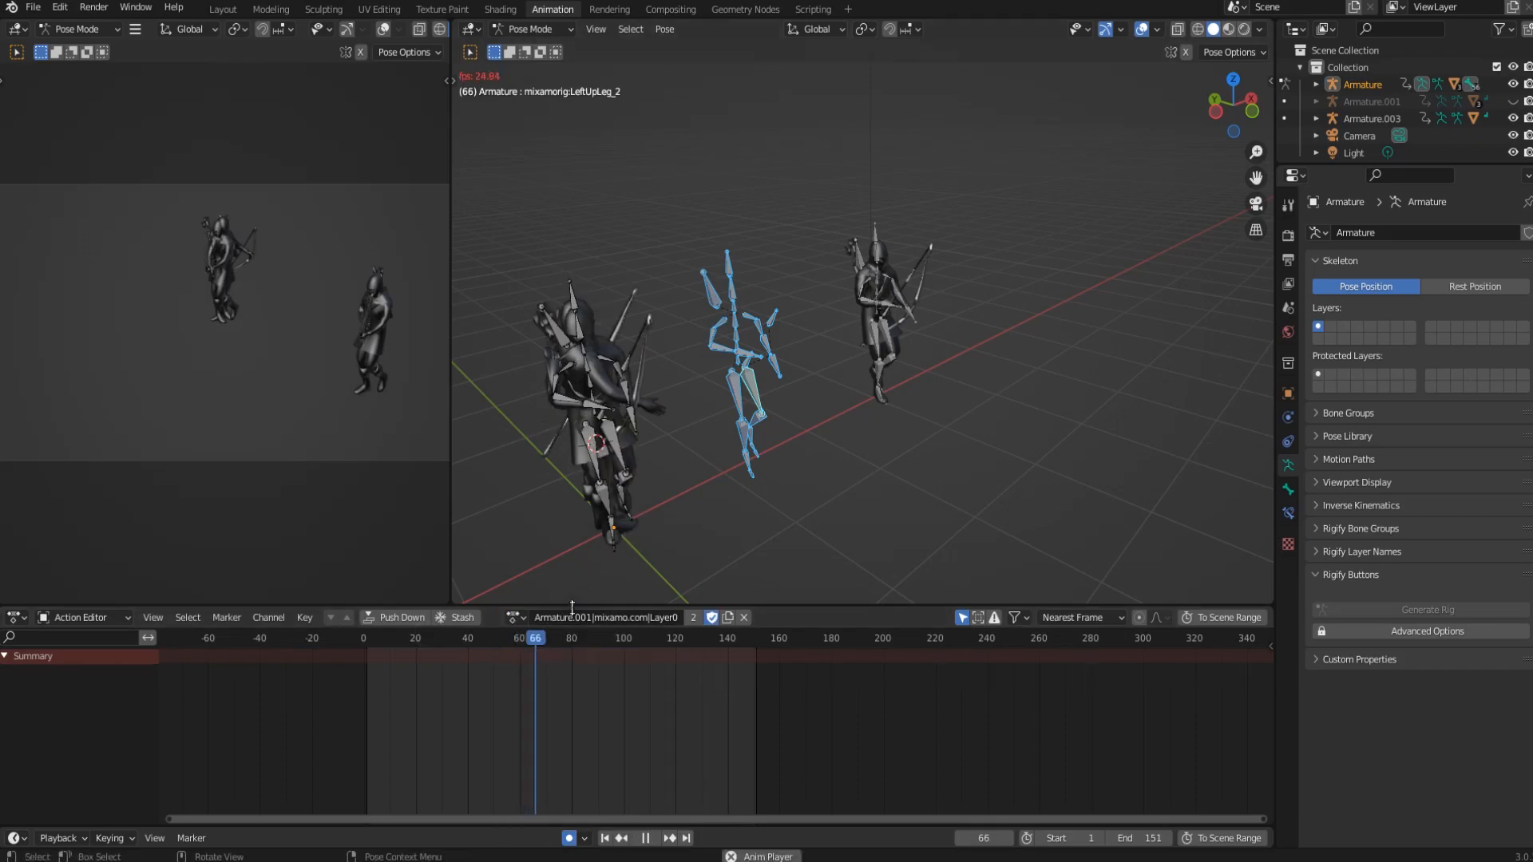
key(space)
Insert a Whole Character (Selected Bones Only) keyframe at frame 1 for the middle skeleton, then paste the copied keyframes and play the action.
drag(586, 639, 368, 639)
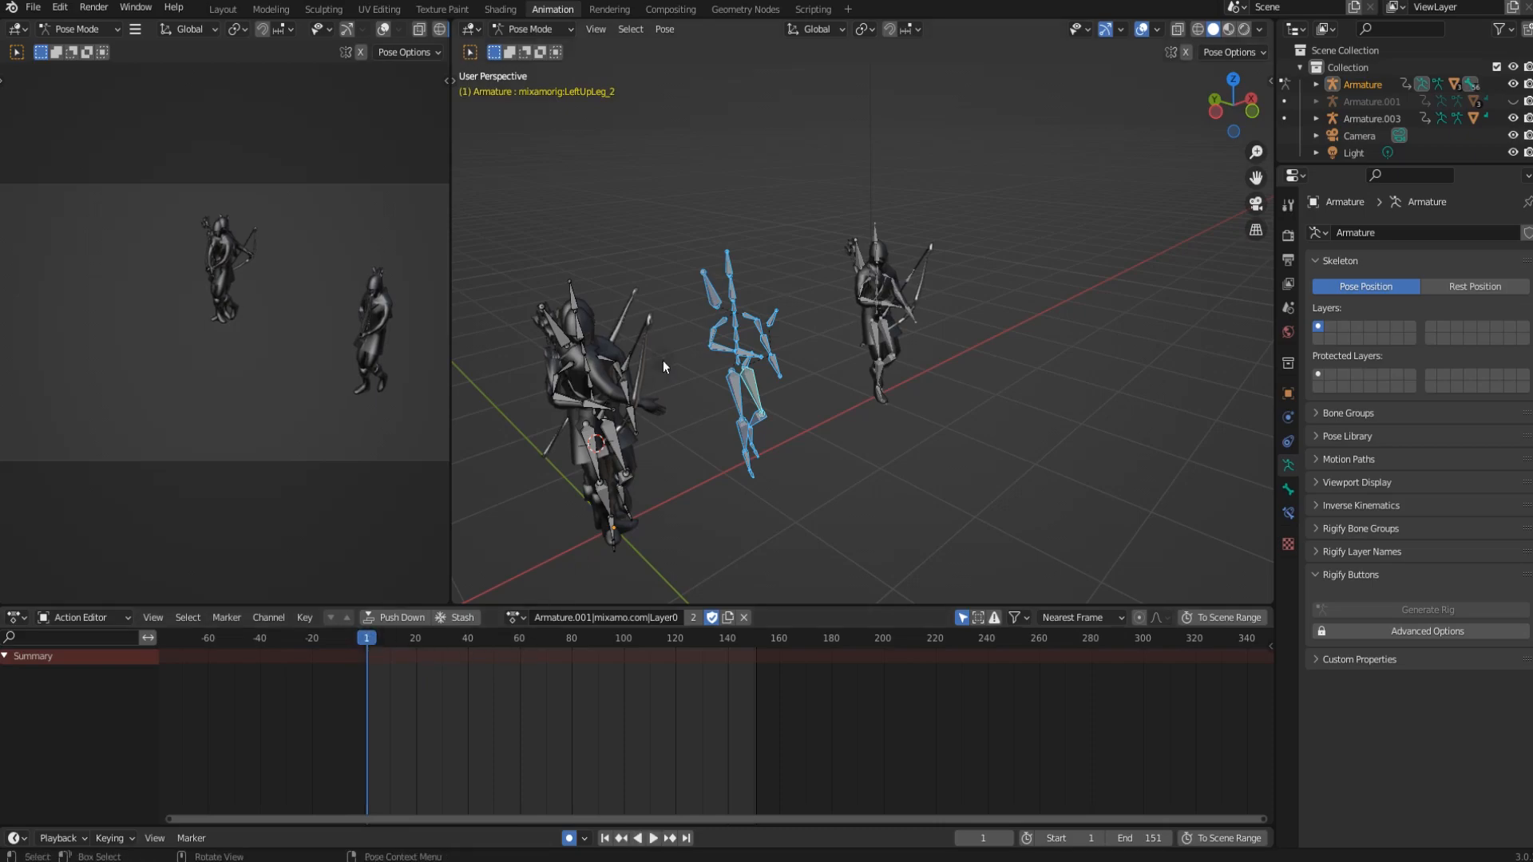
key(i)
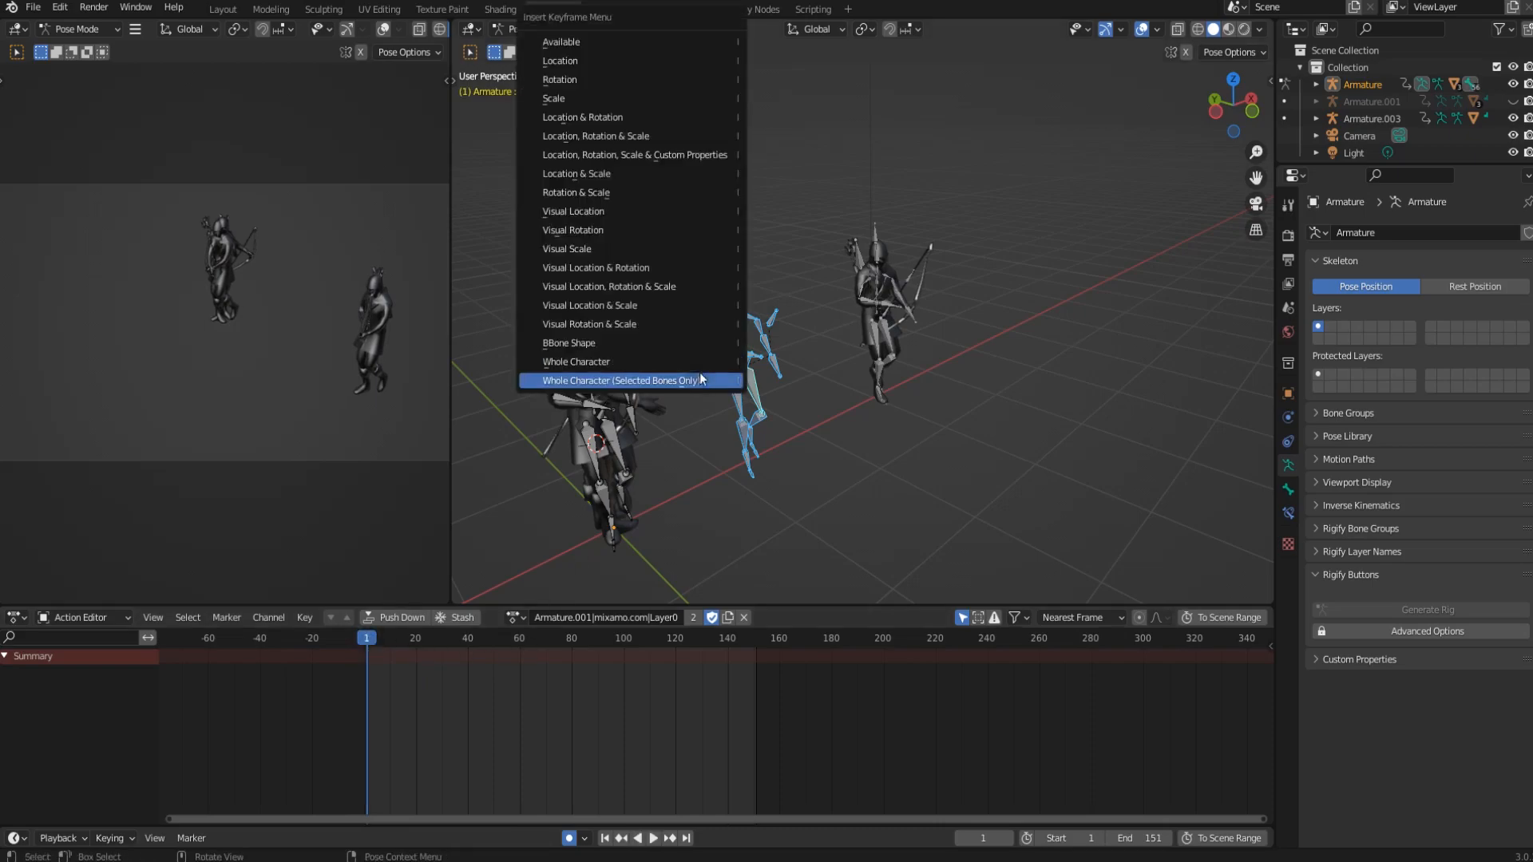
click(697, 377)
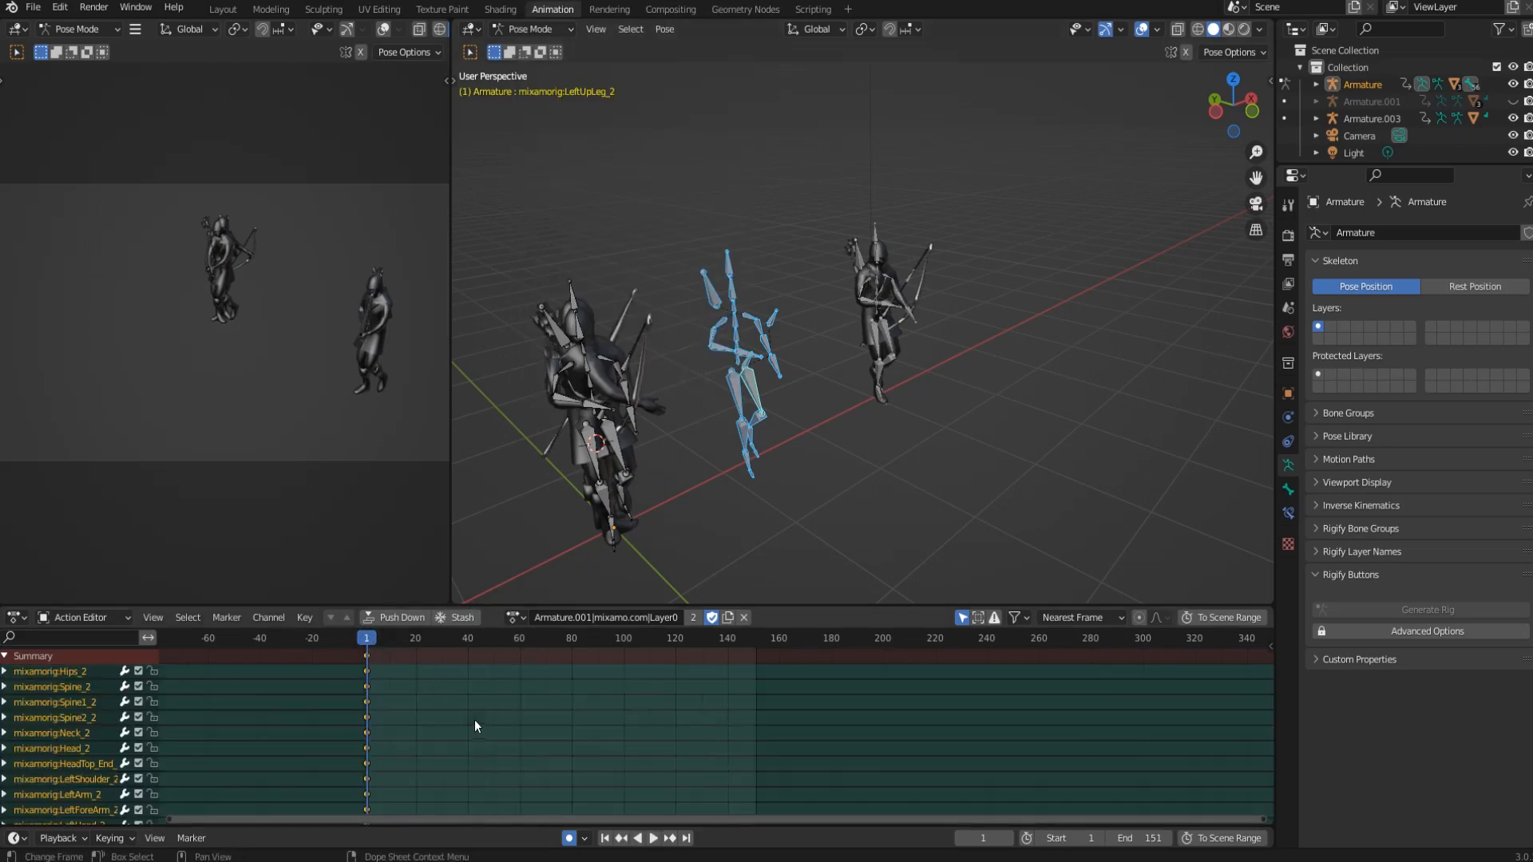
key(ctrl+v)
key(space)
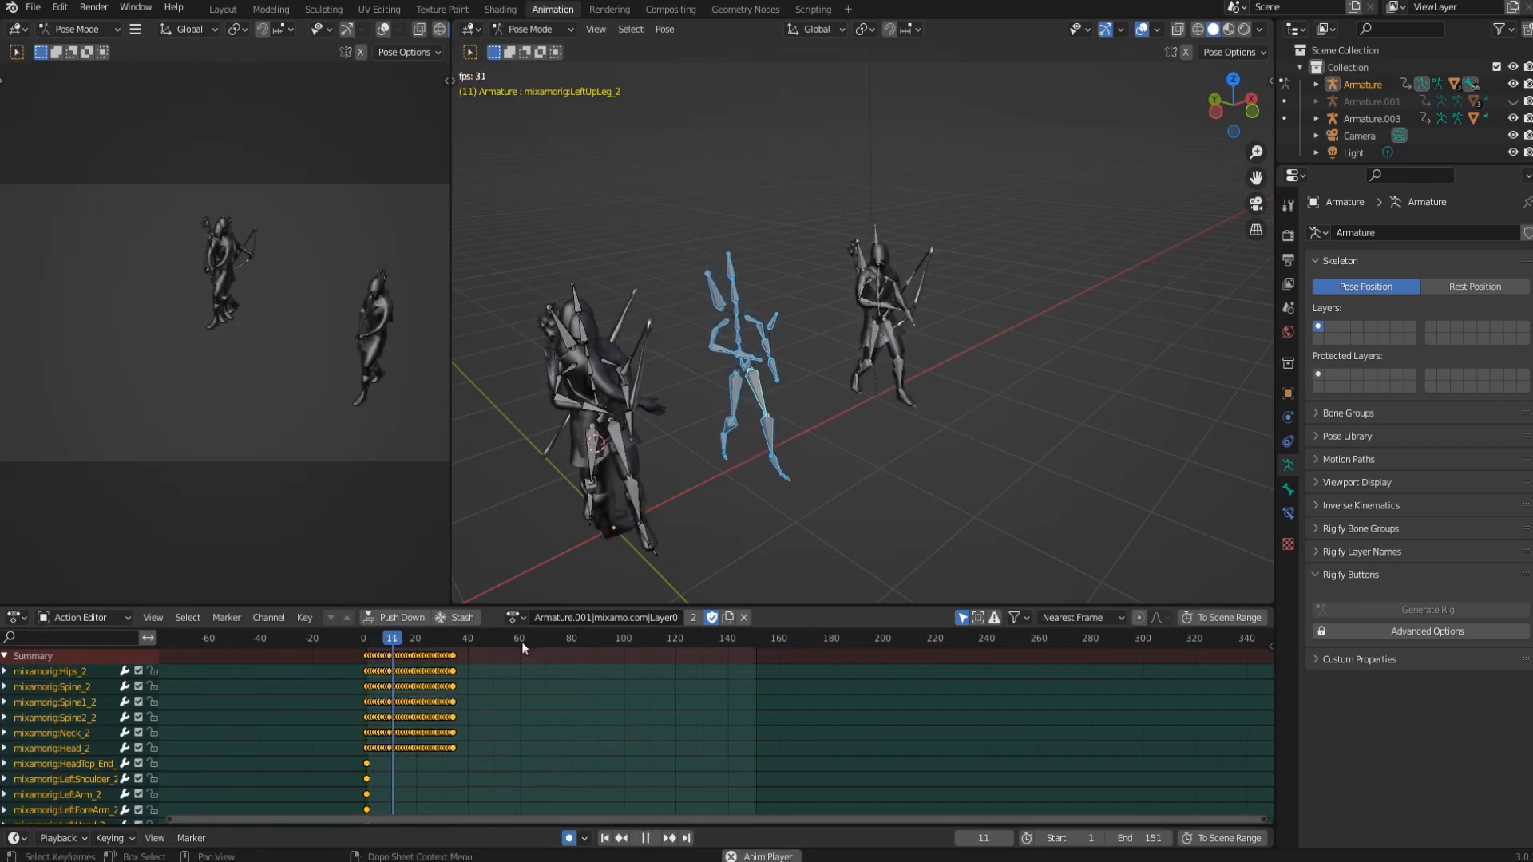
key(space)
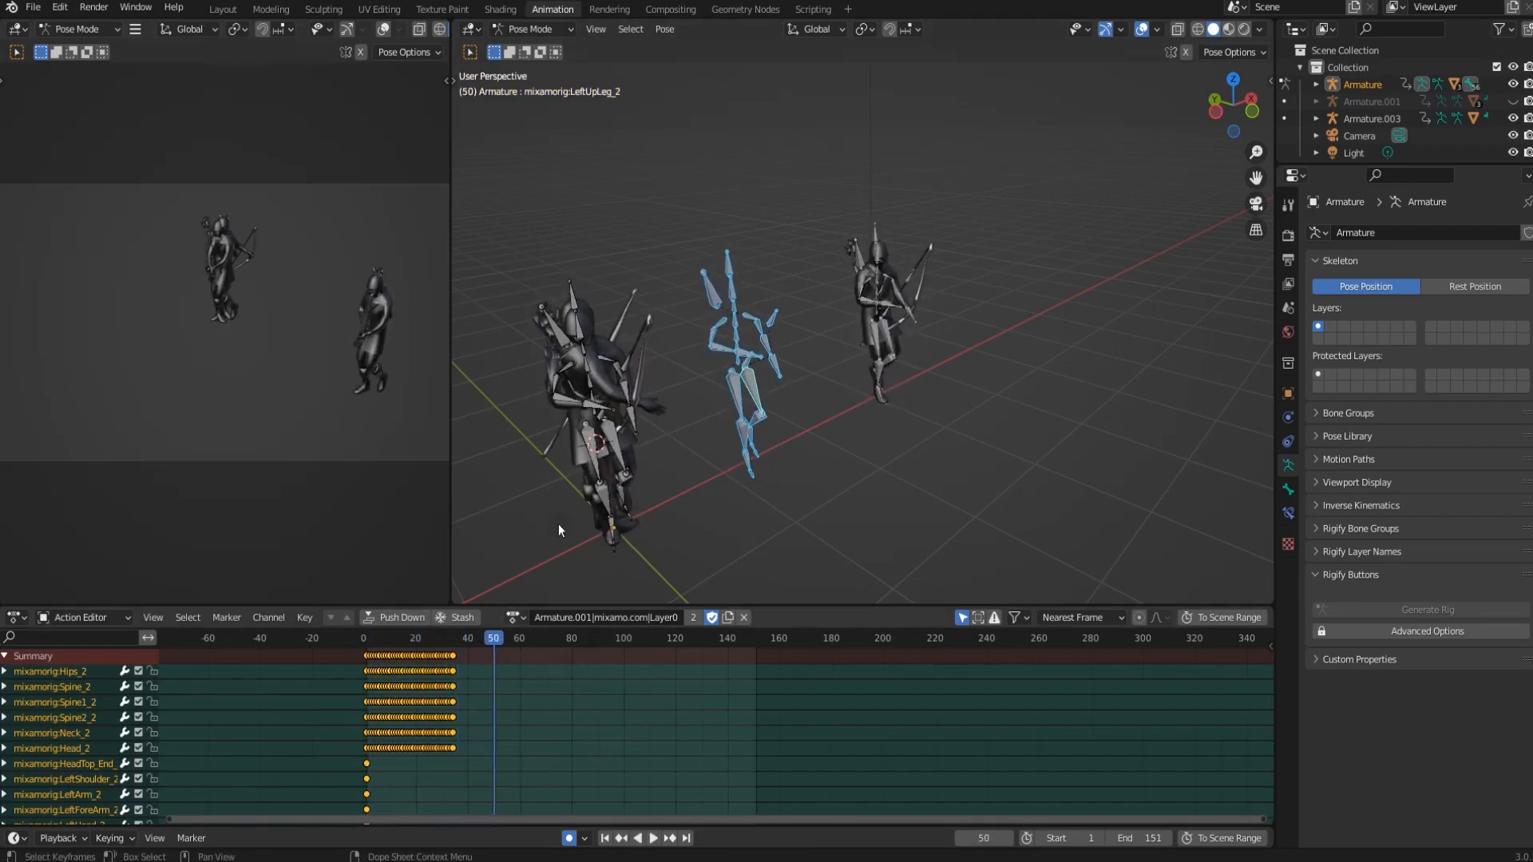
Return to Object Mode and delete the separate Armature.003 character together with the light.
key(Tab)
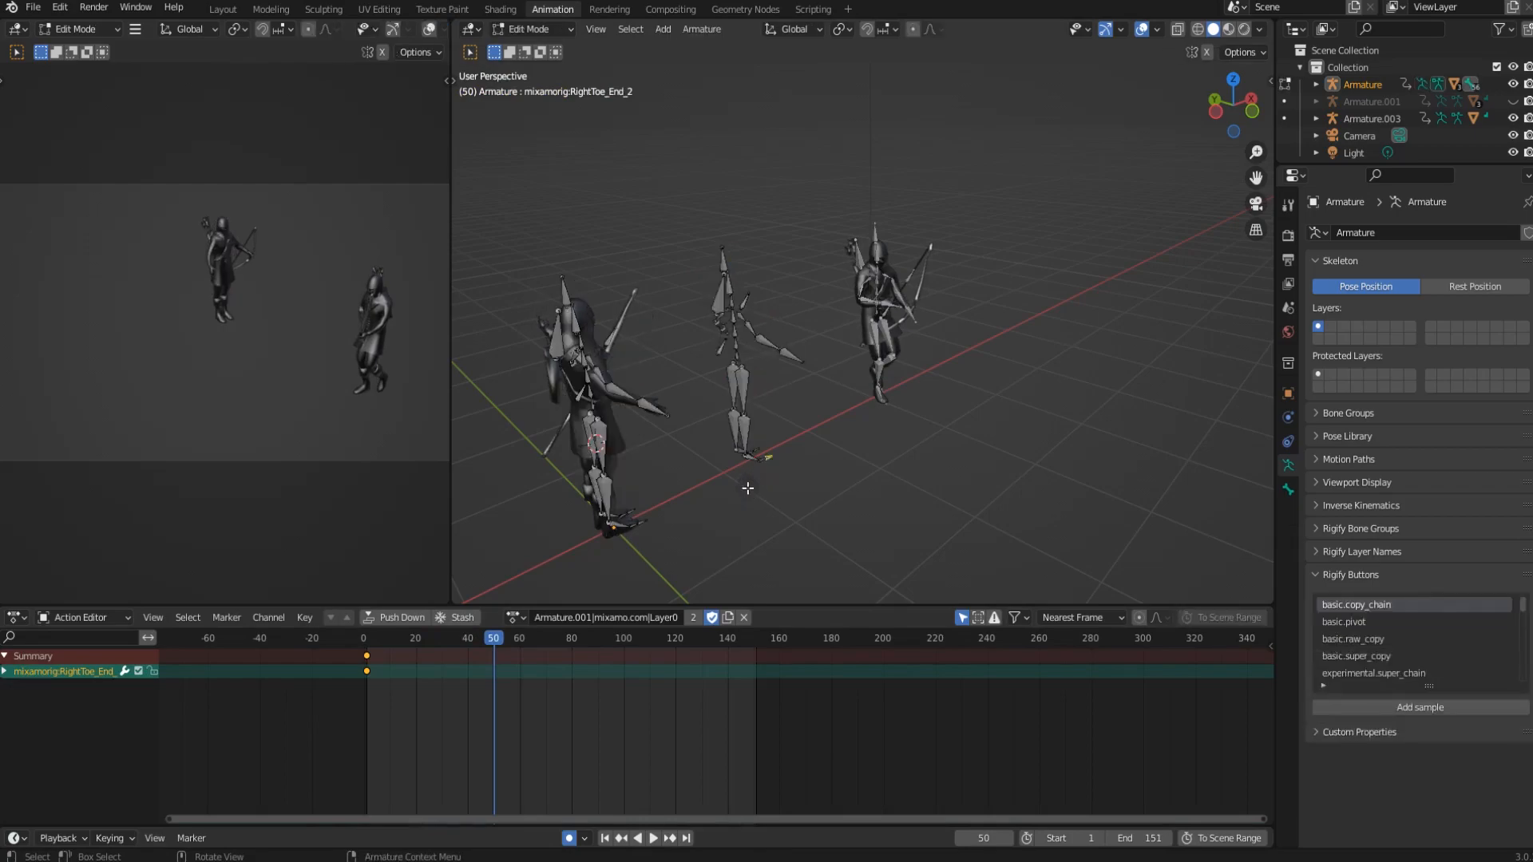
key(Tab)
click(77, 28)
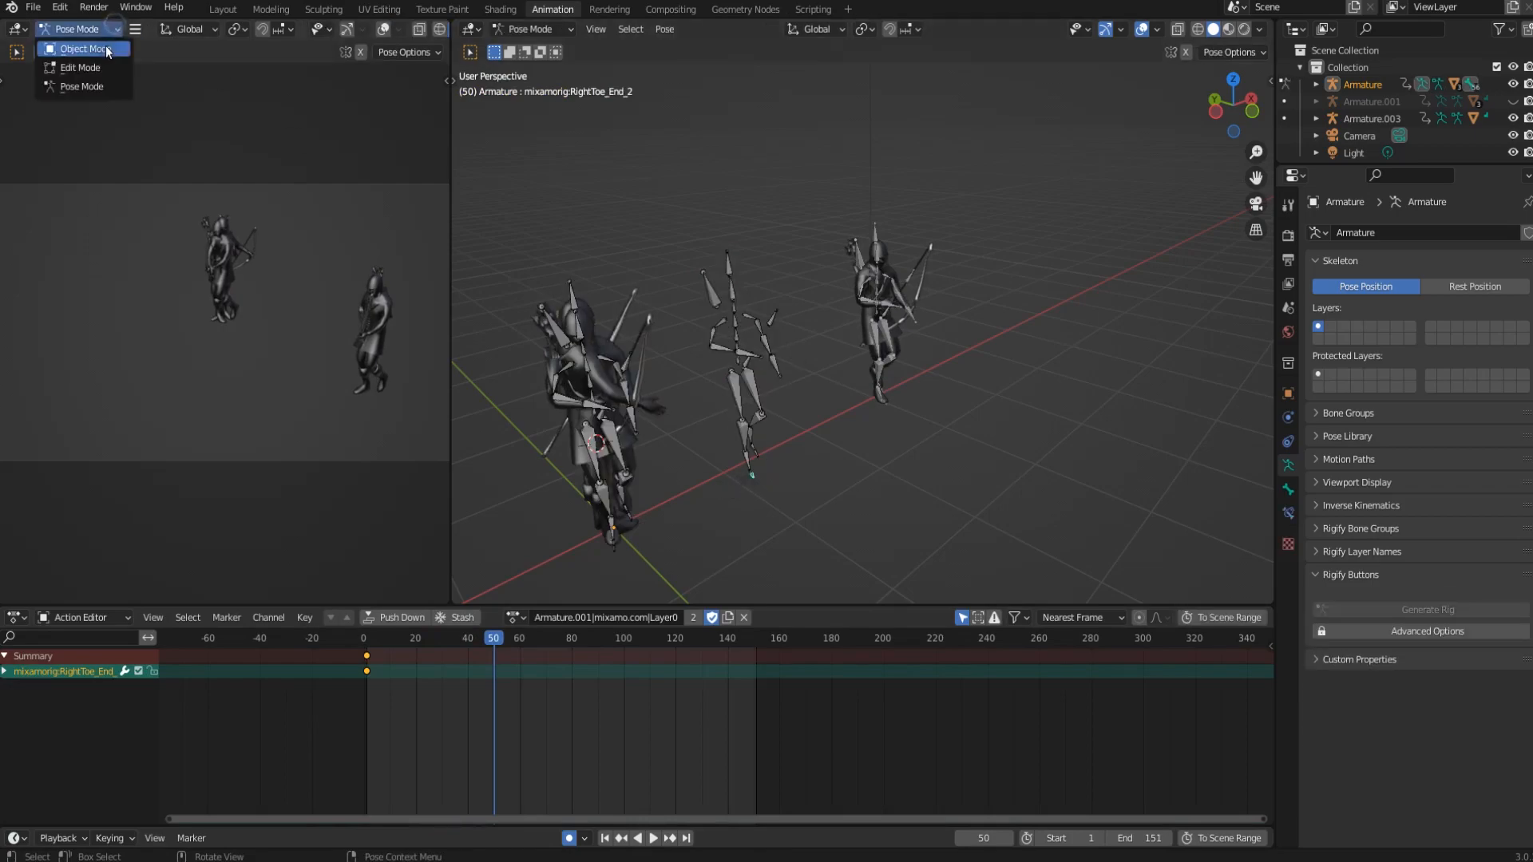
click(76, 44)
drag(832, 157, 952, 369)
key(Delete)
In front view, move the arrow.002 character mesh along the global X axis onto the second skeleton.
middle_drag(715, 410, 893, 338)
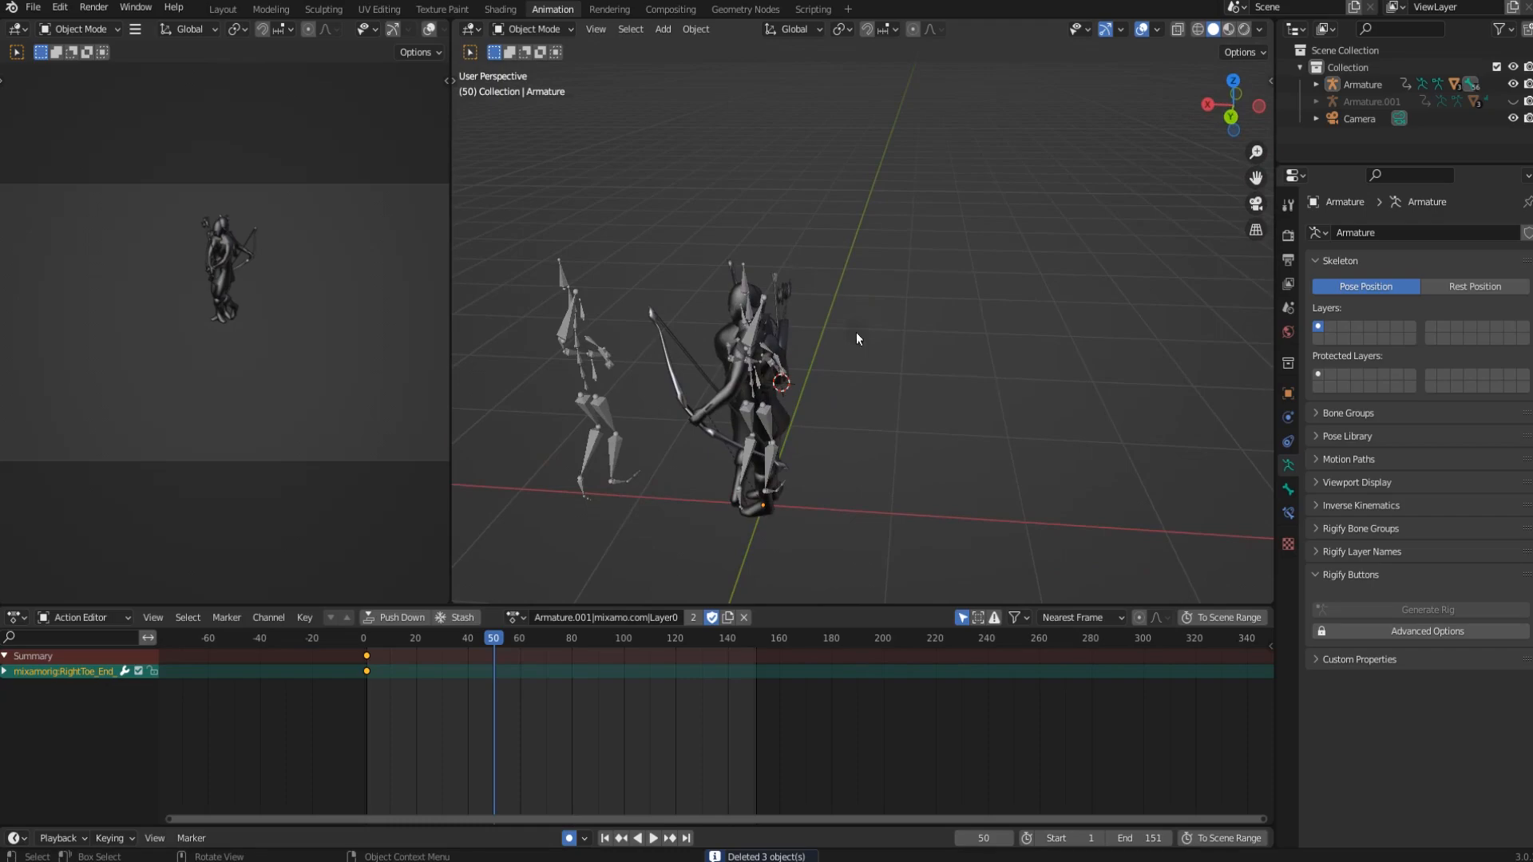
click(763, 407)
mouse_move(763, 407)
middle_down()
mouse_move(797, 371)
mouse_move(777, 391)
middle_up()
shift+middle_drag(1075, 529, 802, 435)
scroll(817, 444, up, 2)
scroll(811, 435, up, 1)
shift+middle_drag(727, 497, 809, 468)
scroll(806, 470, up, 1)
scroll(781, 480, down, 1)
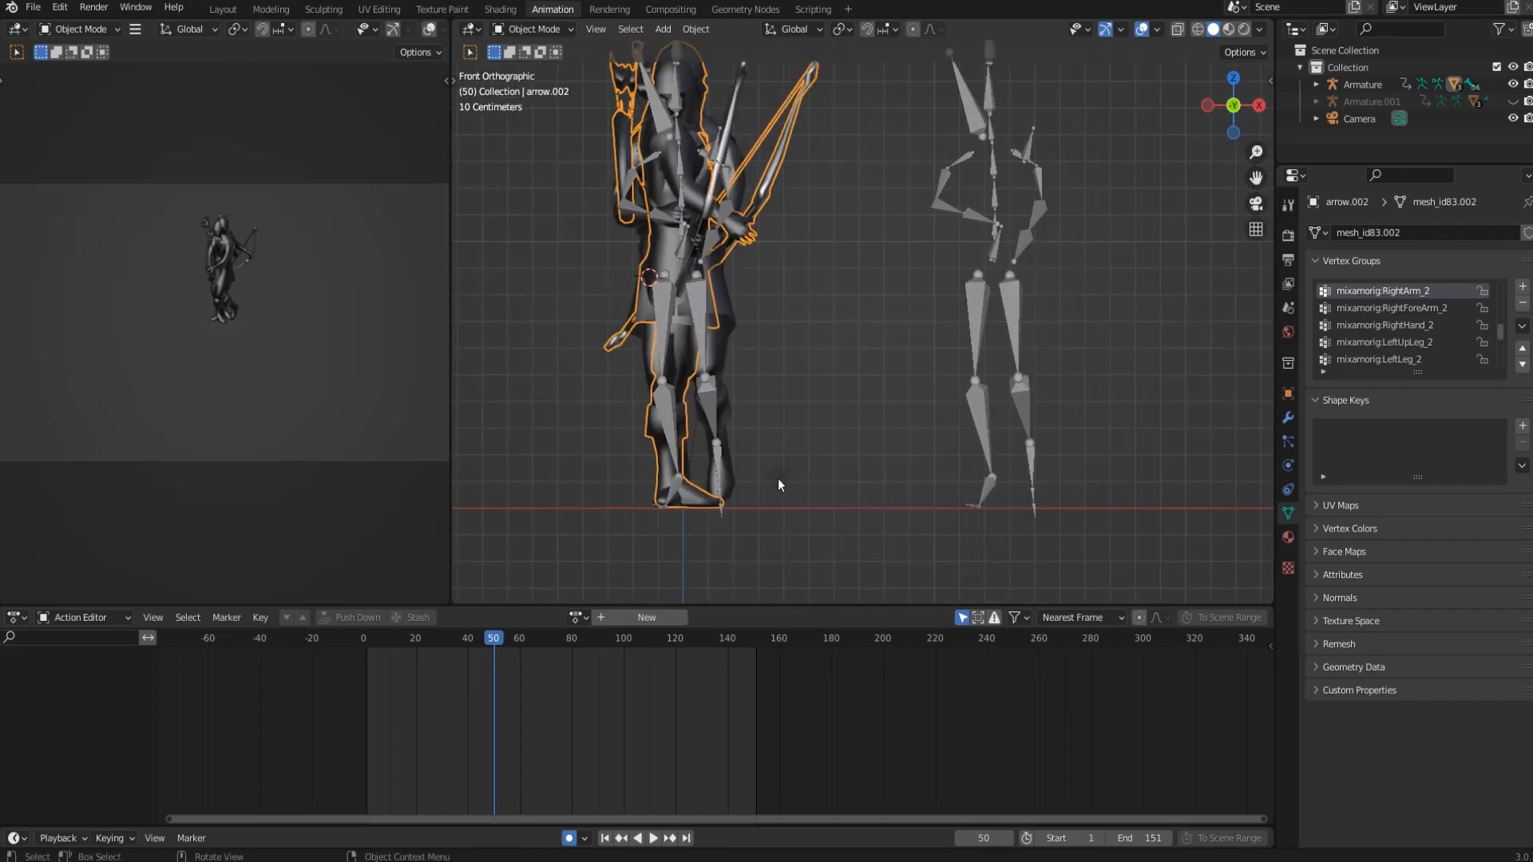
scroll(735, 503, up, 1)
scroll(755, 473, up, 1)
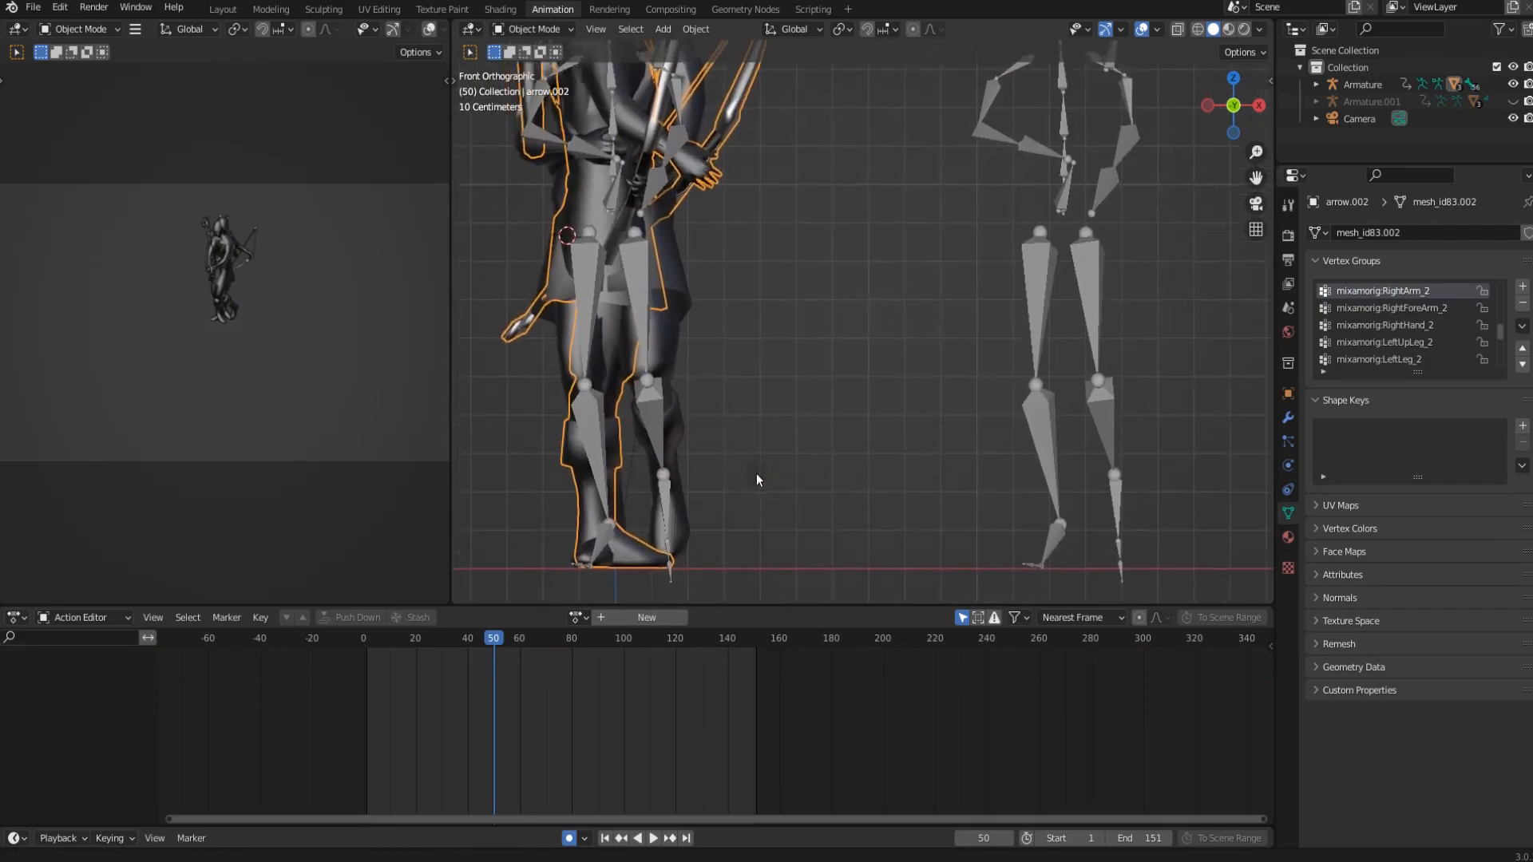
scroll(692, 506, up, 1)
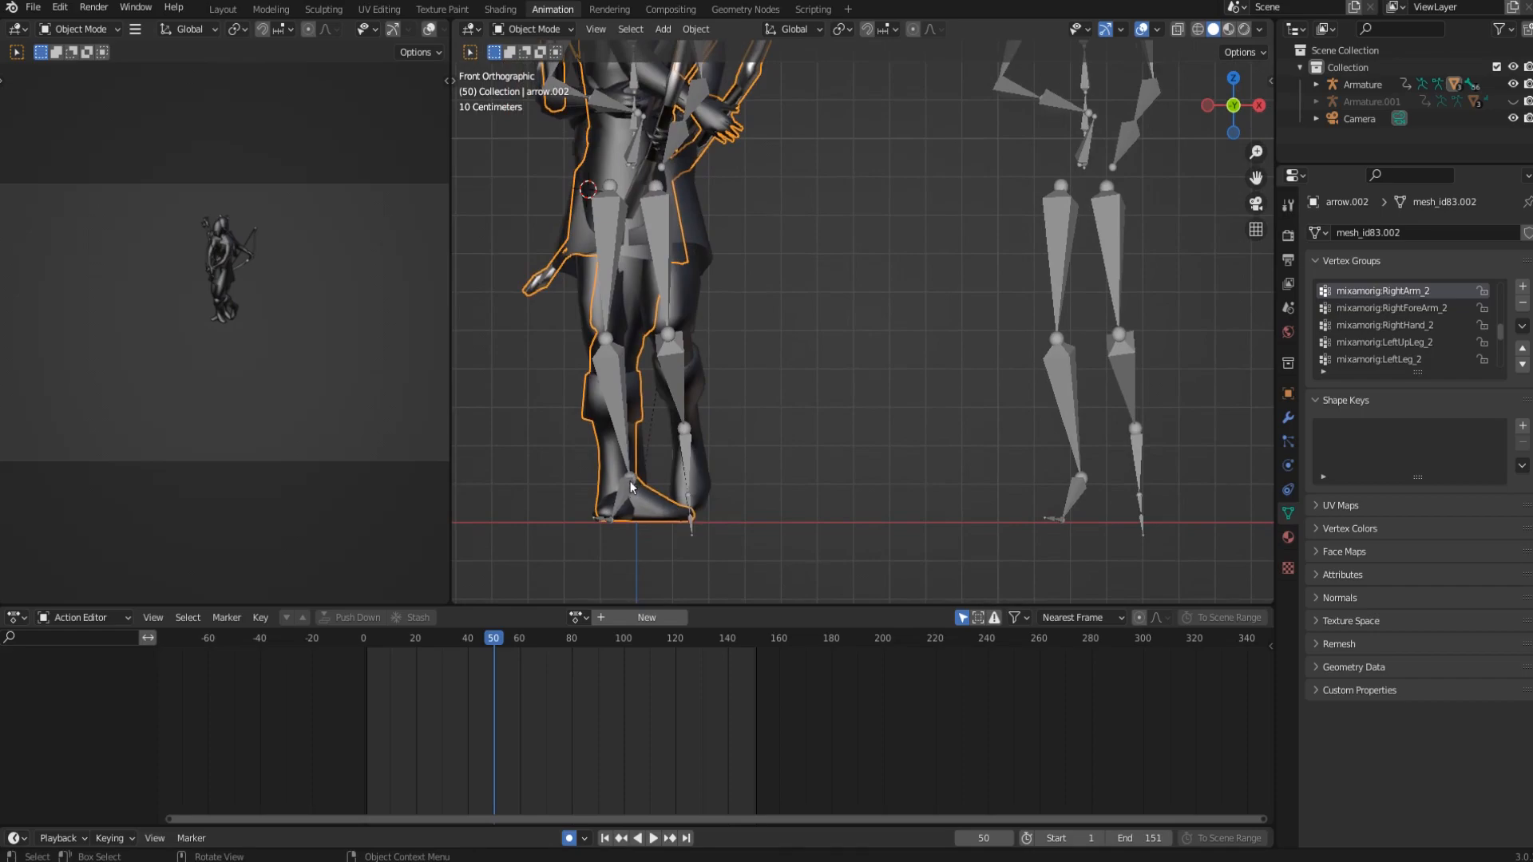
key(g)
key(x)
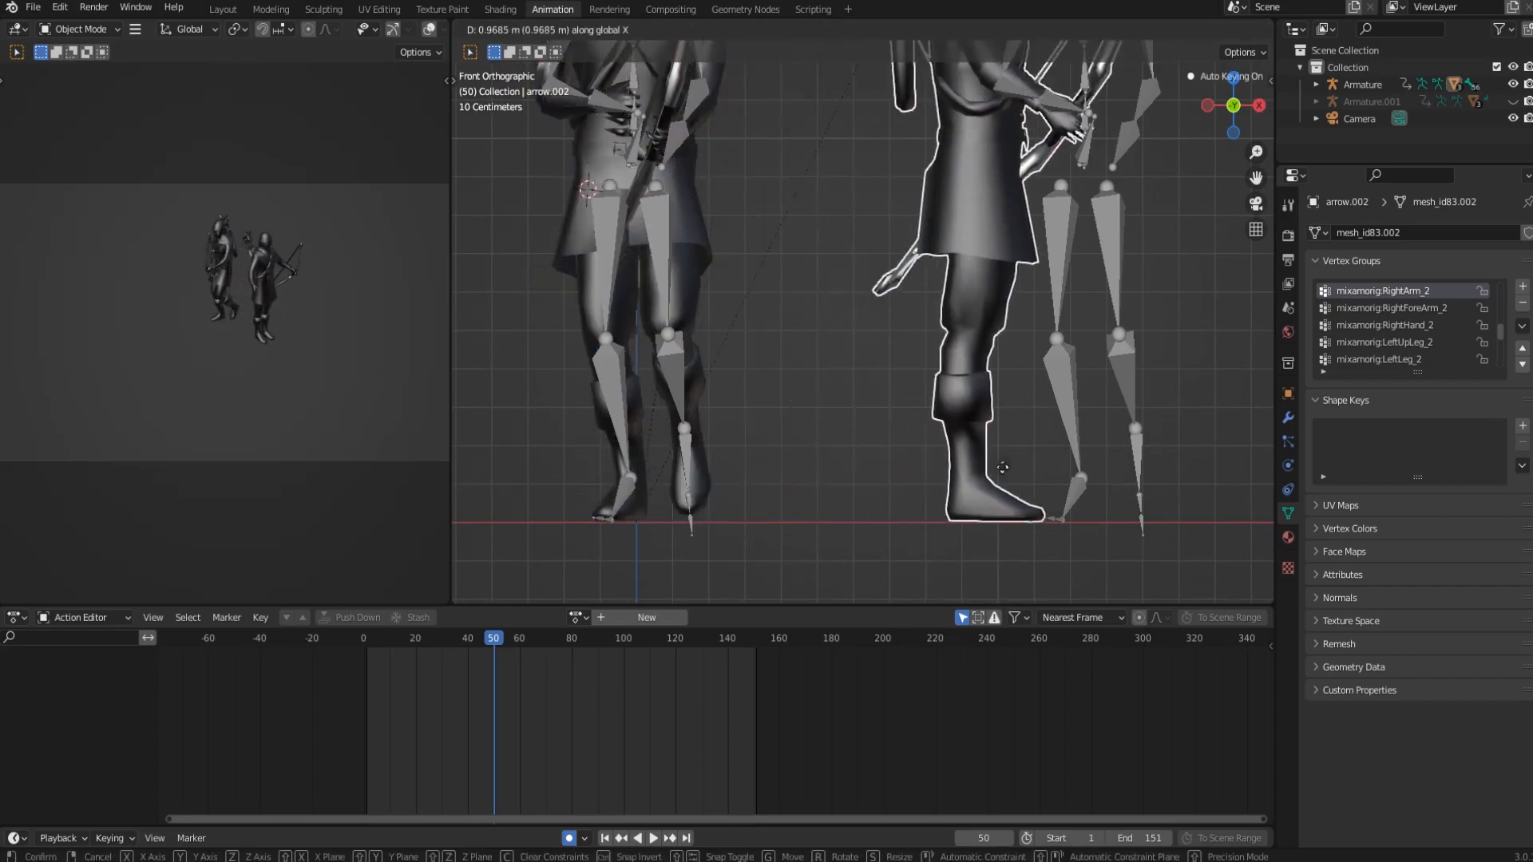
click(1081, 476)
scroll(969, 478, down, 7)
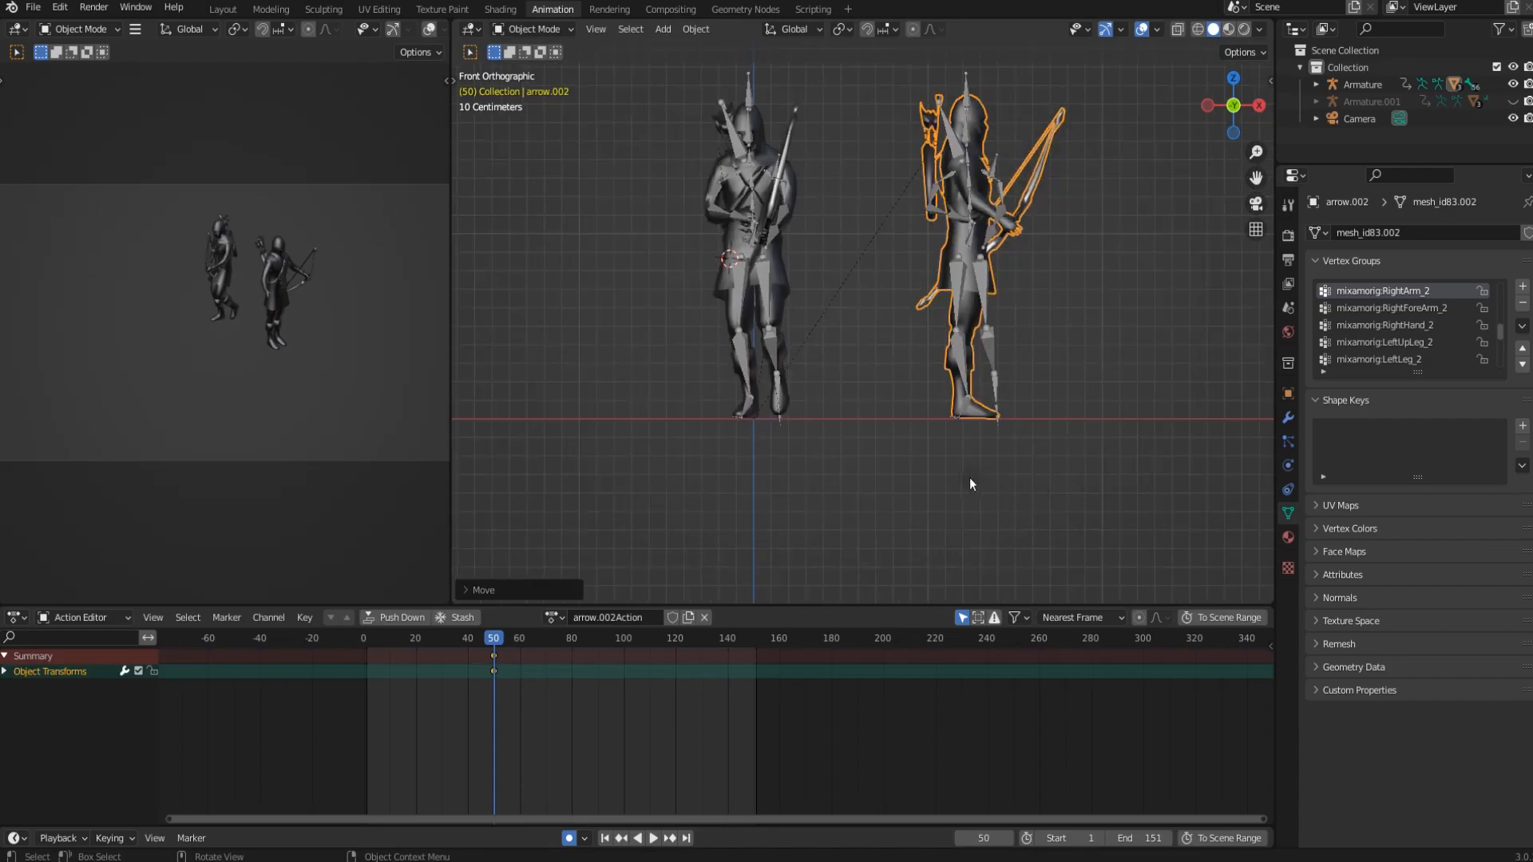
Make the moved mesh follow the joined armature like the first character's mesh, play the animation and return to frame 0.
middle_drag(864, 411, 812, 311)
click(811, 315)
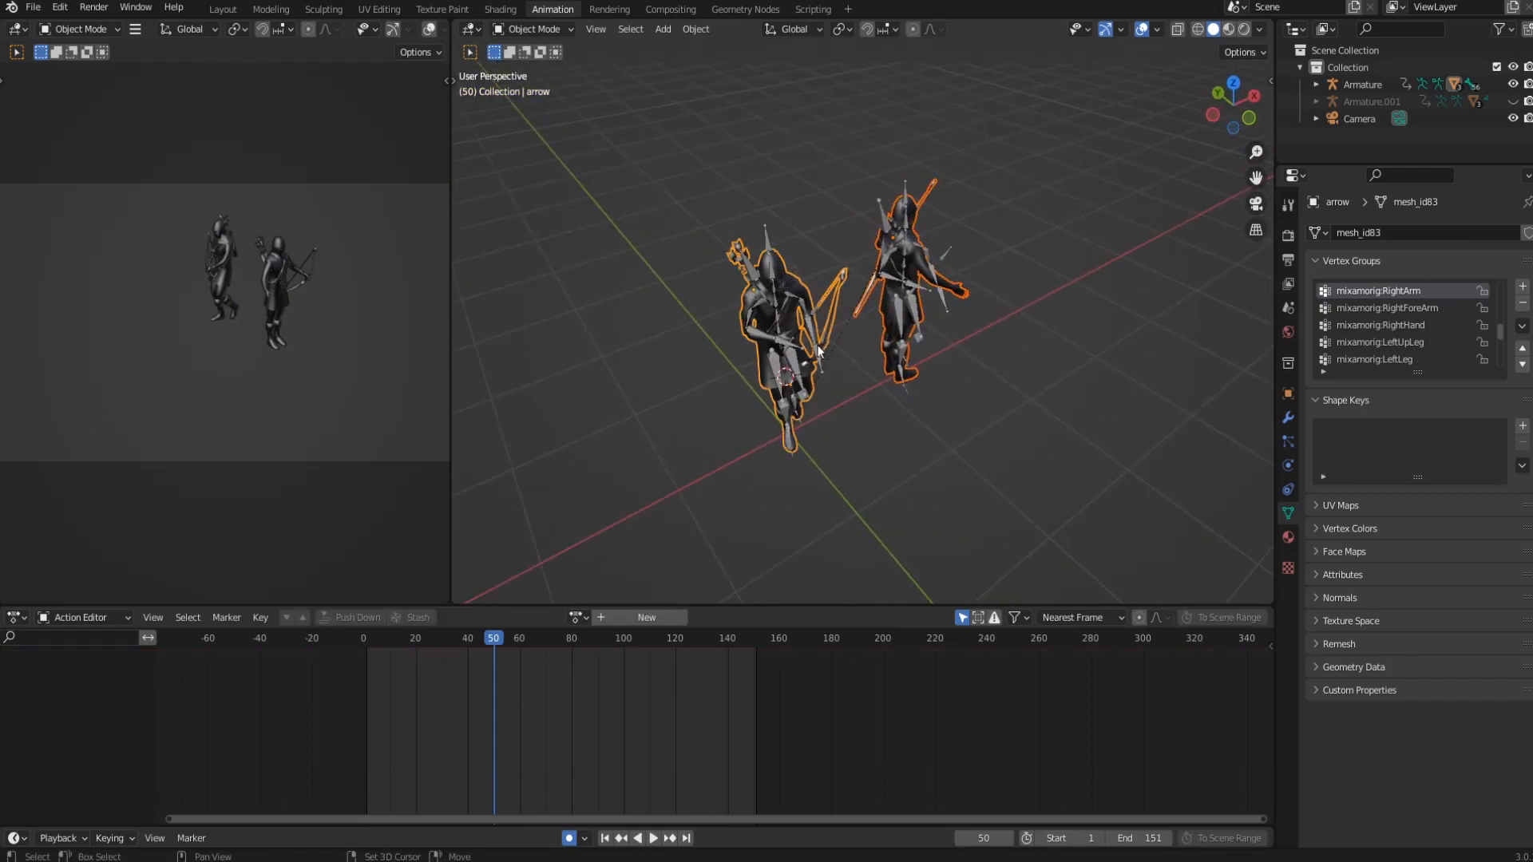
middle_drag(841, 361, 874, 385)
key(space)
drag(559, 642, 359, 659)
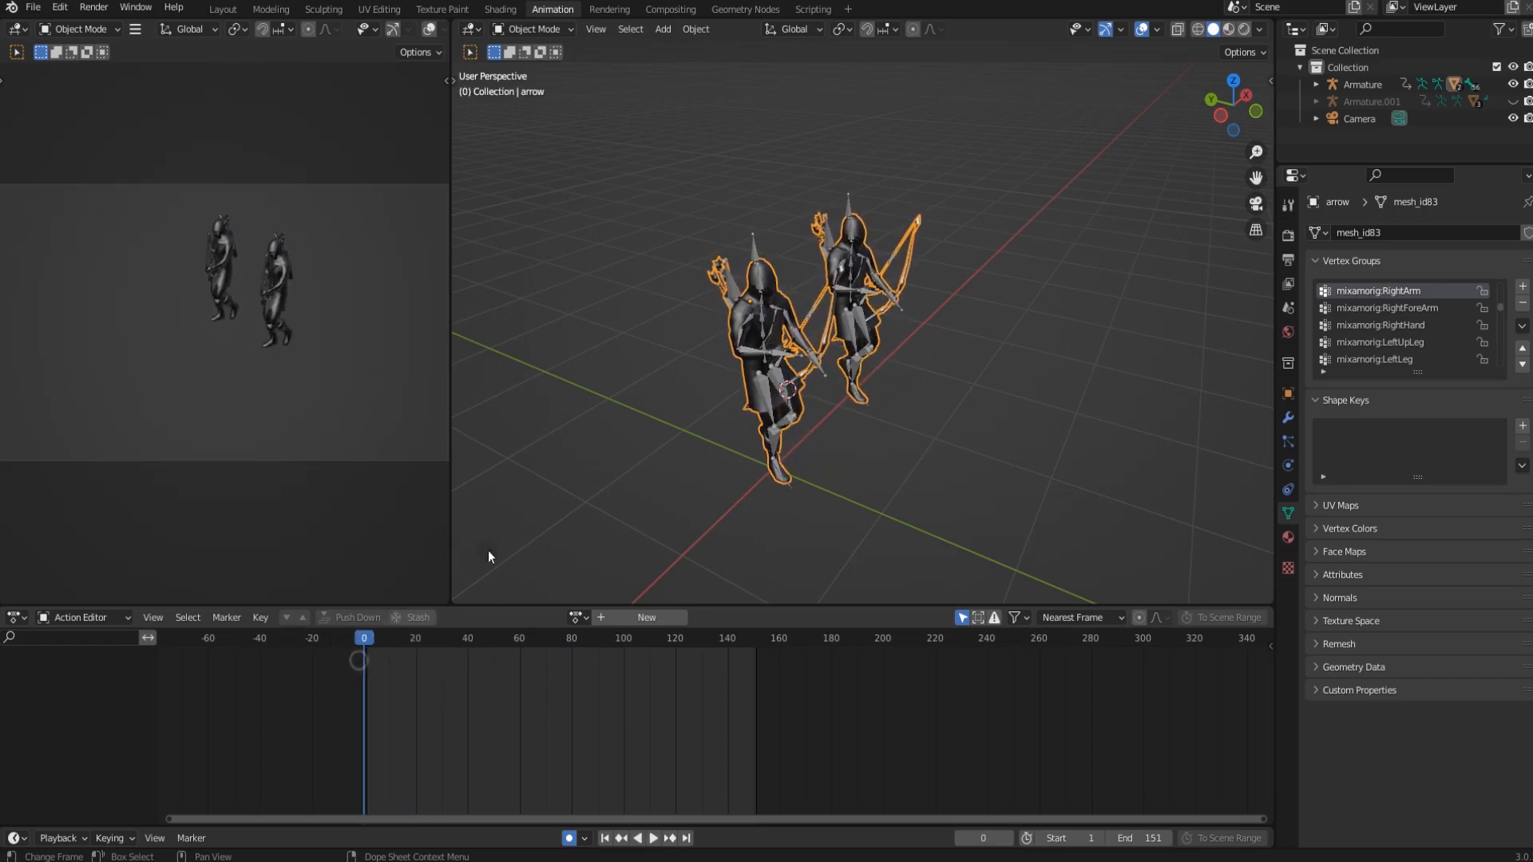
Select the joined armature, assign the Armature|mixamo.com|Layer0 action to it and play the animation.
click(578, 618)
click(649, 437)
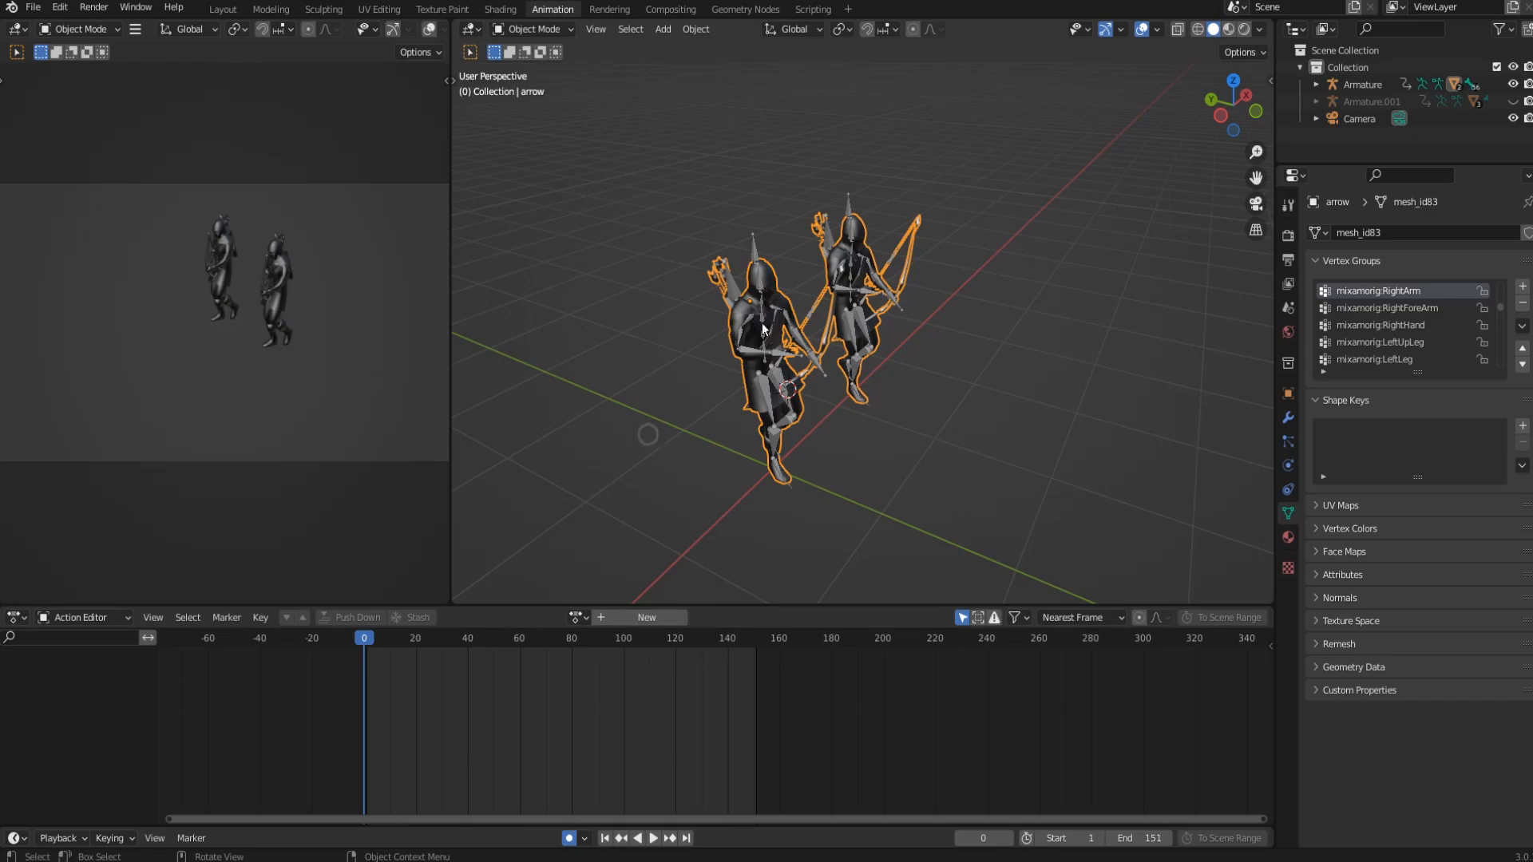
click(754, 239)
click(517, 618)
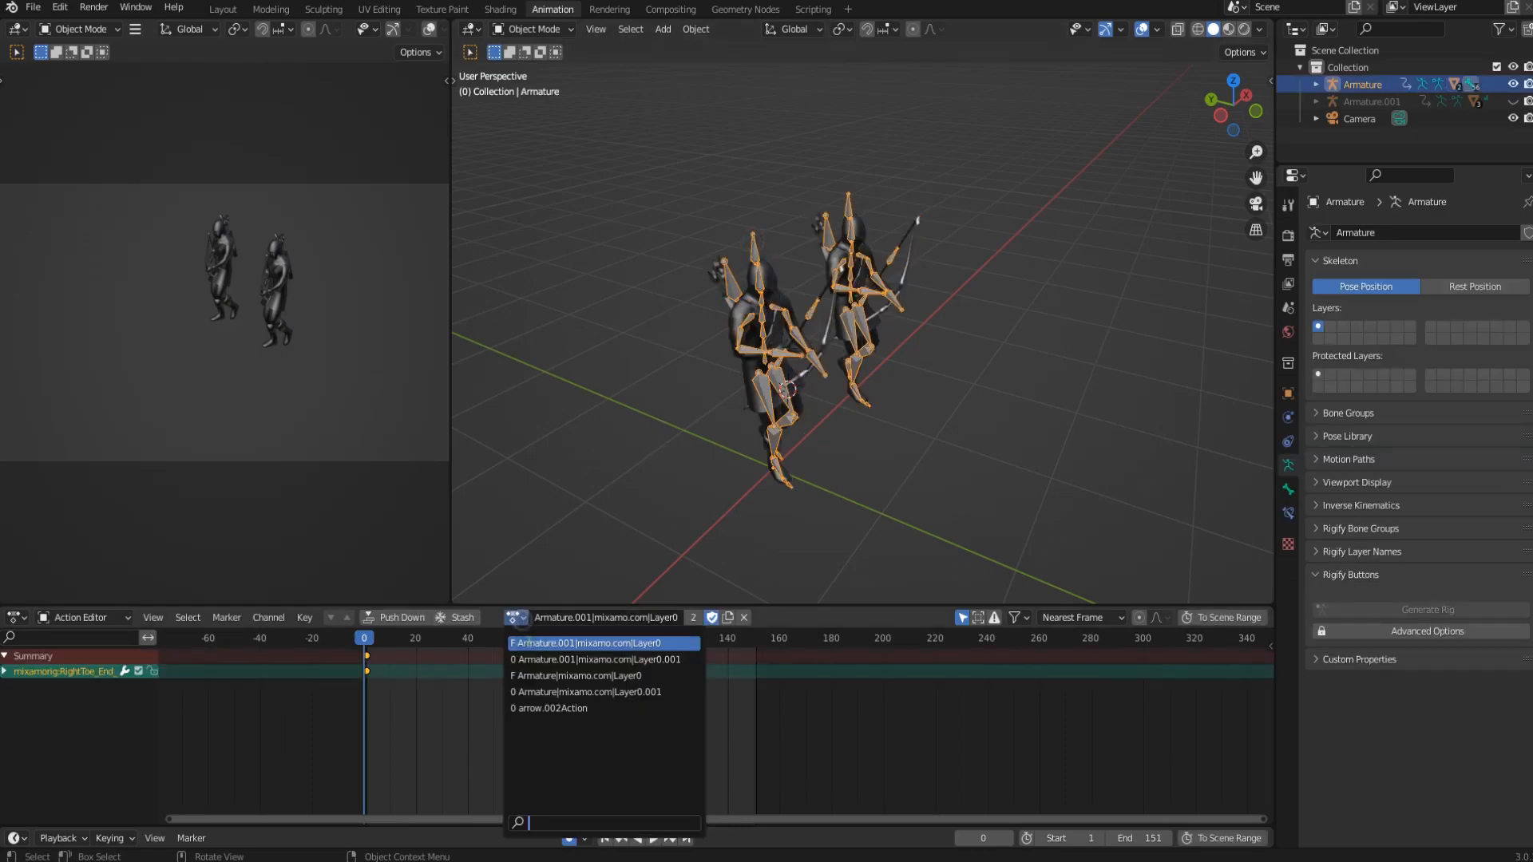
click(545, 676)
key(space)
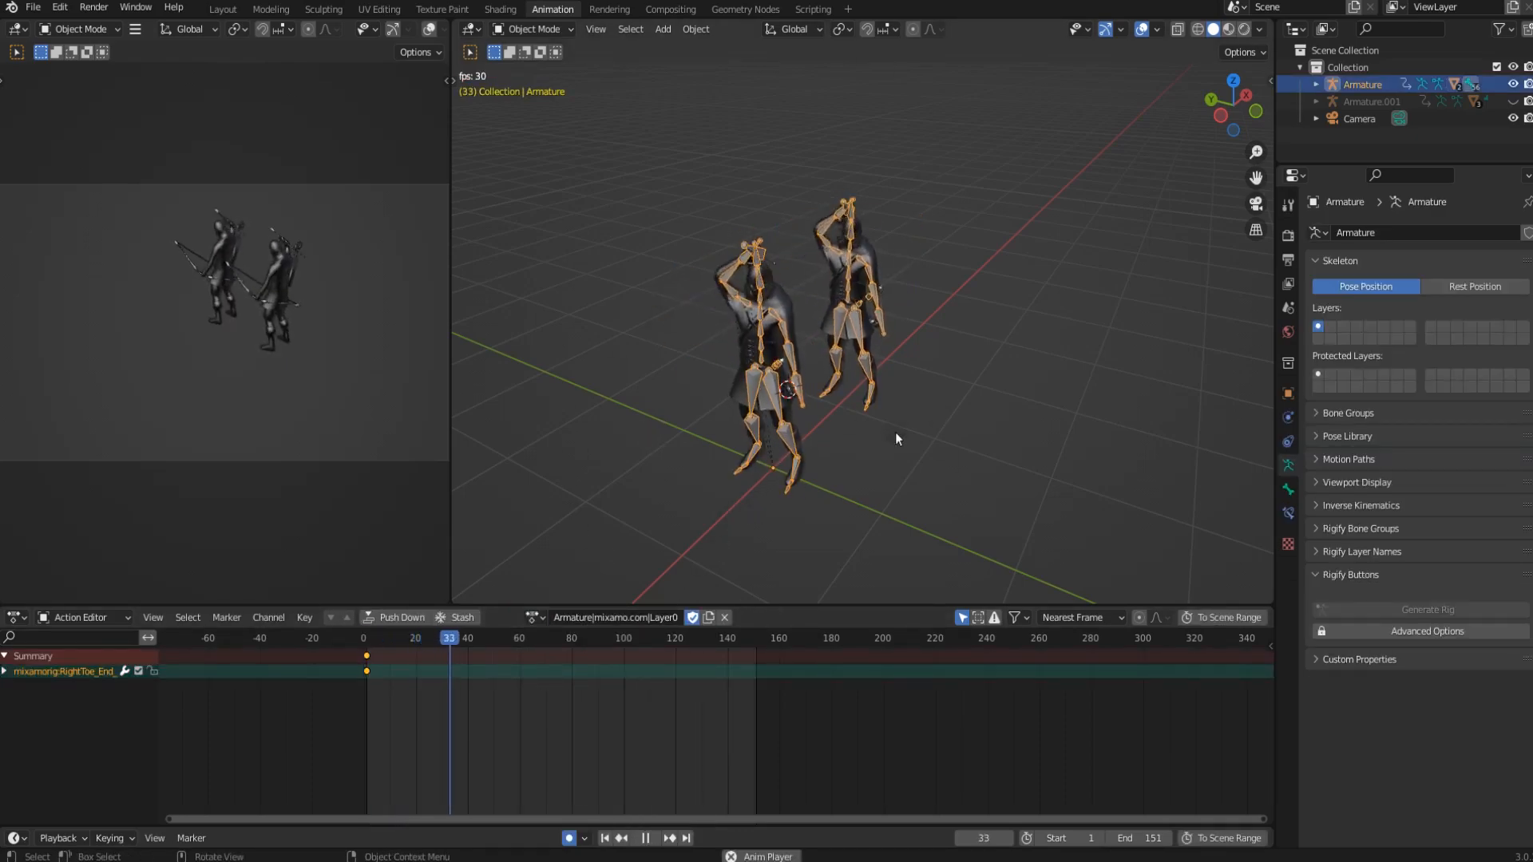
Switch the armature to the Armature.001|mixamo.com|Layer0 action, return to frame 0 and deselect everything.
click(535, 618)
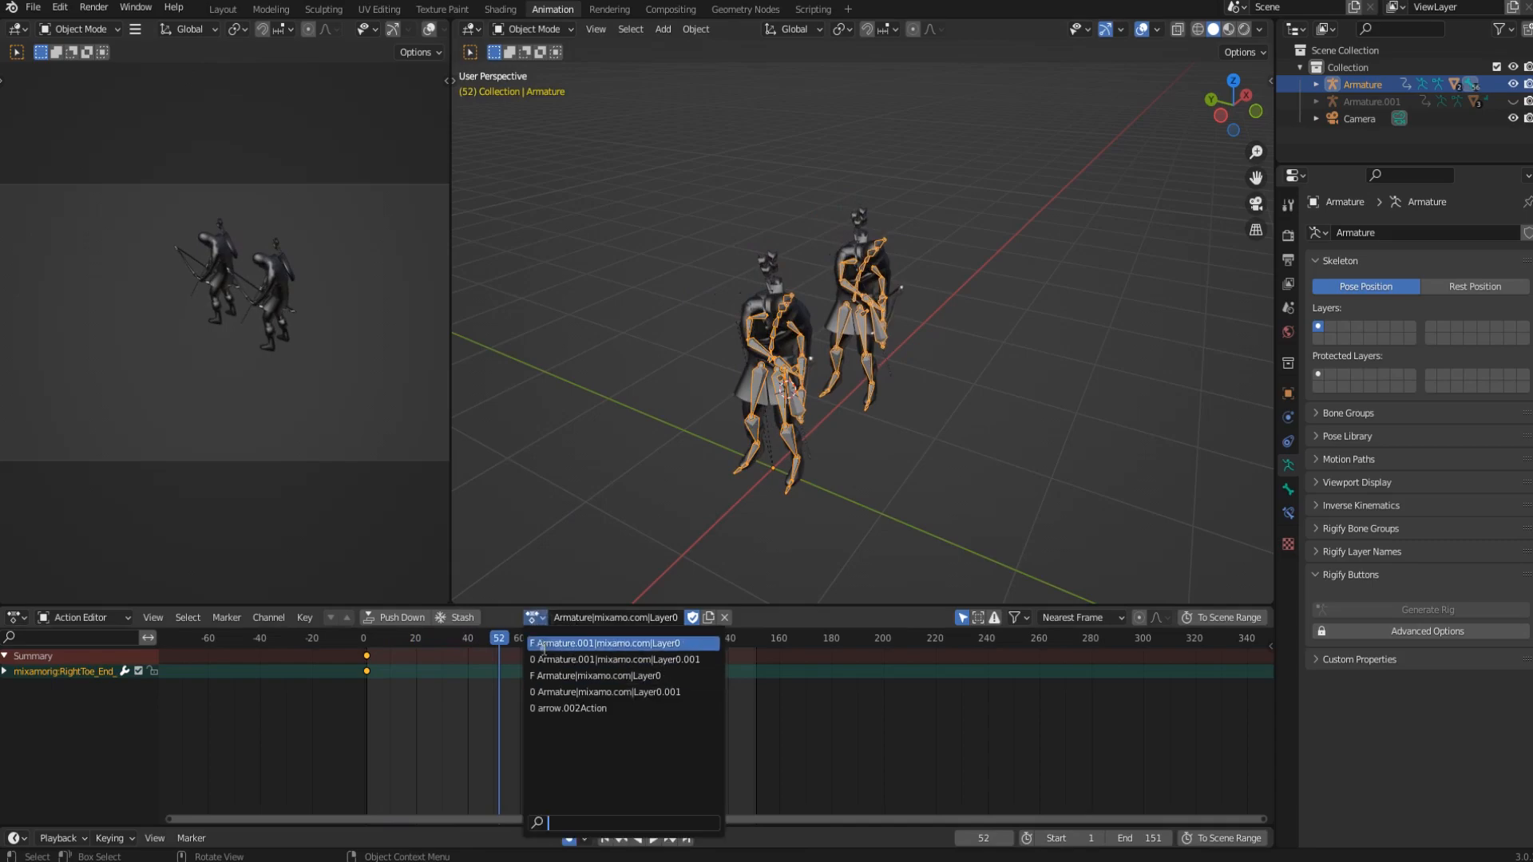
click(543, 643)
drag(487, 635, 364, 644)
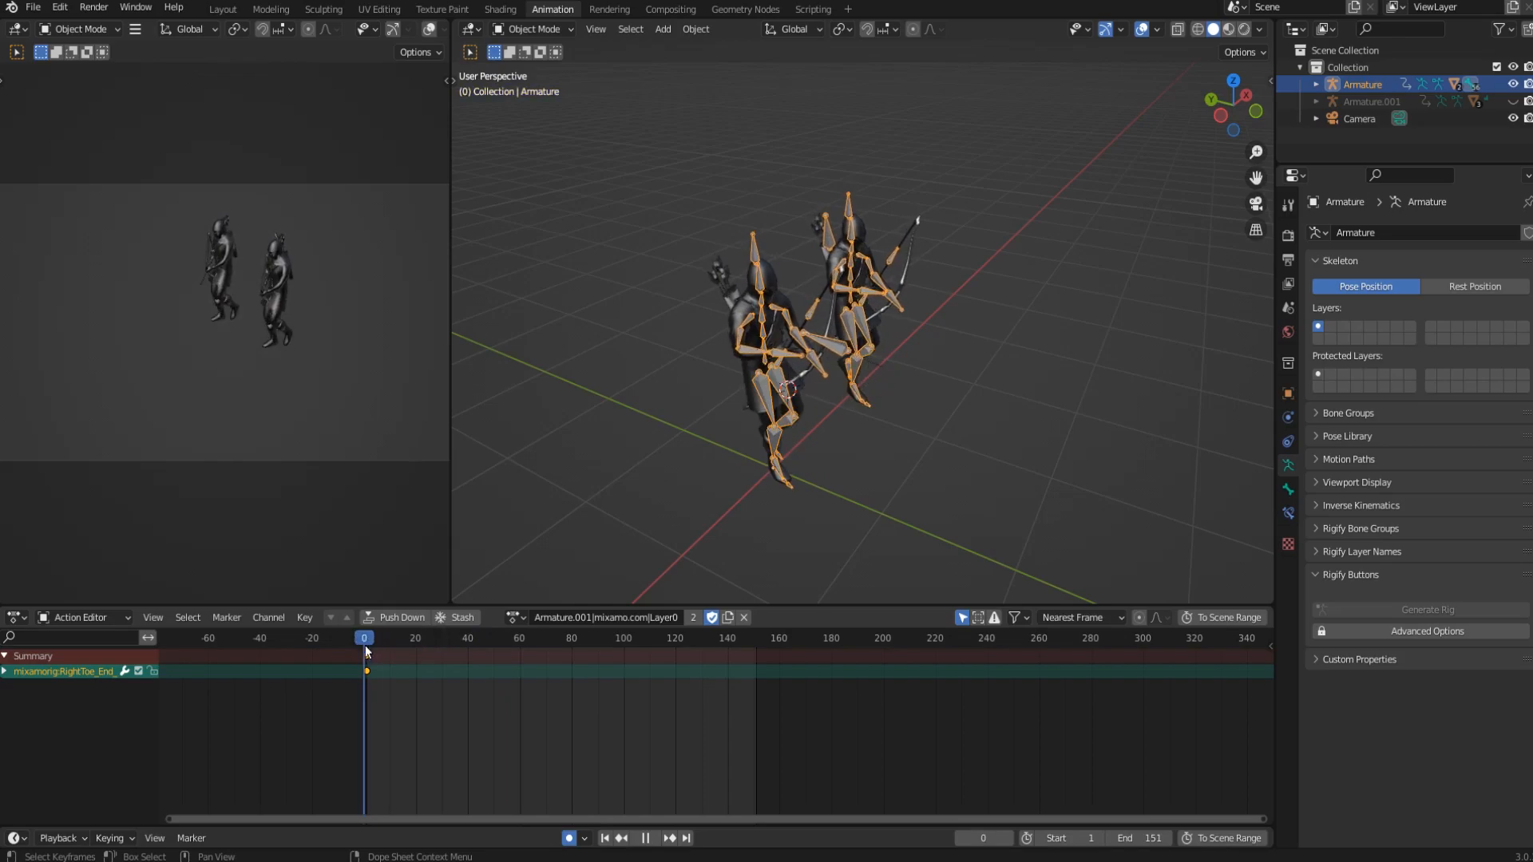
click(723, 494)
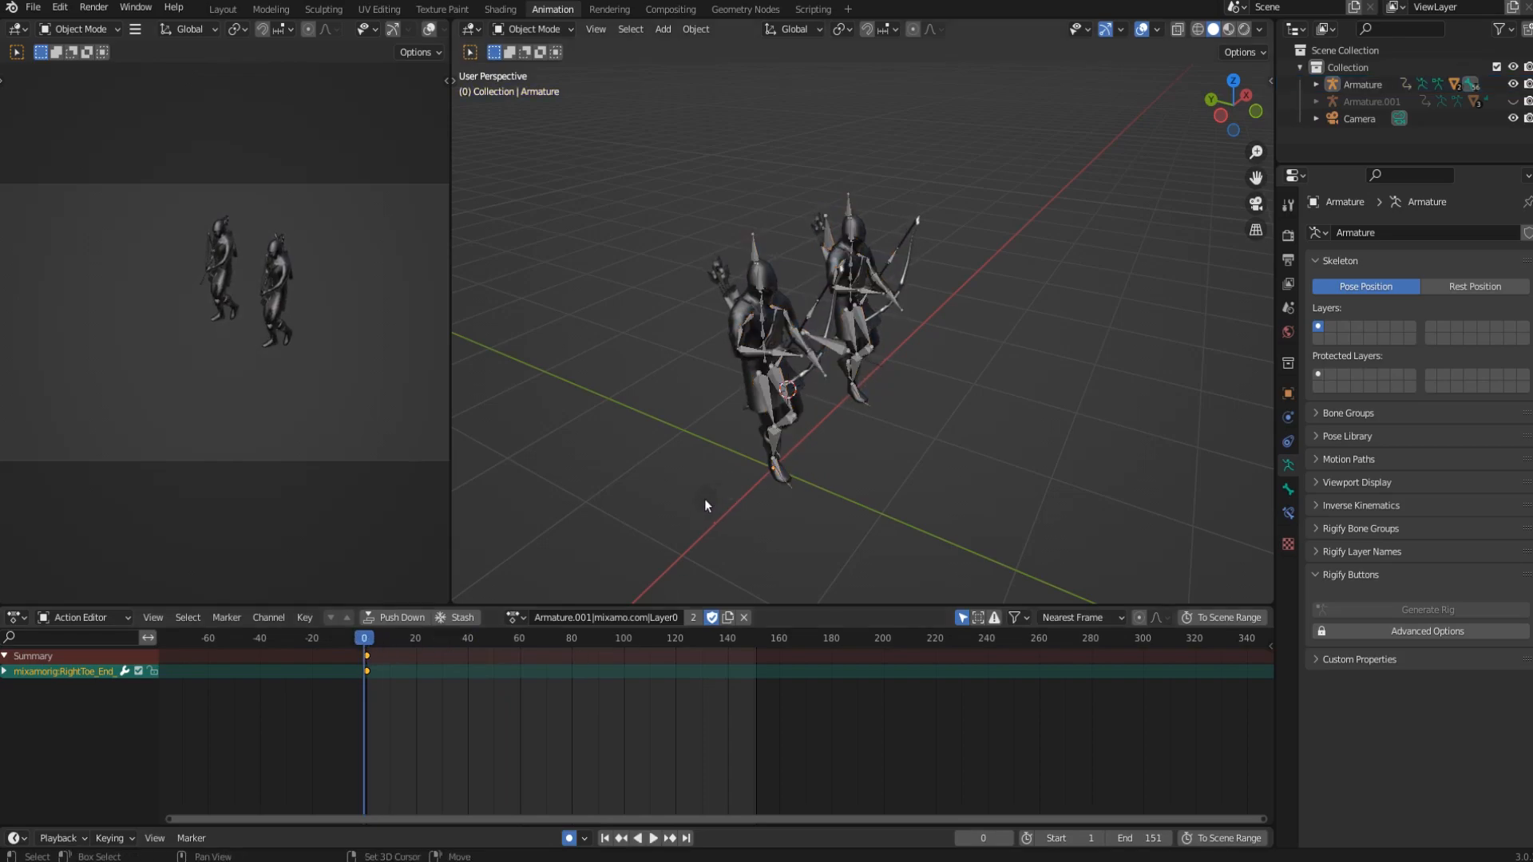